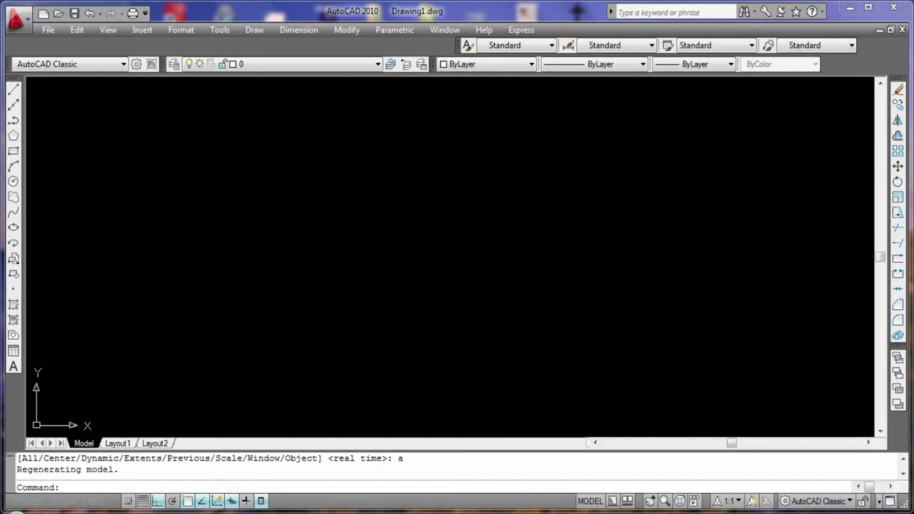
Step: With Ortho on, draw a 238-unit horizontal base line
click(326, 290)
click(29, 117)
key(F8)
key(F8)
click(12, 90)
click(284, 281)
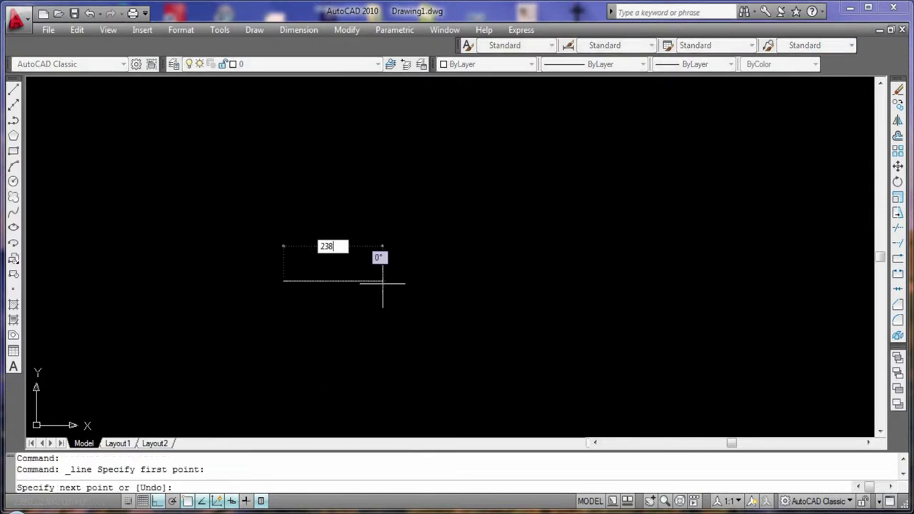
key(Return)
key(Escape)
Step: Try MIRROR on the base line, cancel it, and restart it with mi
scroll(368, 290, down, 2)
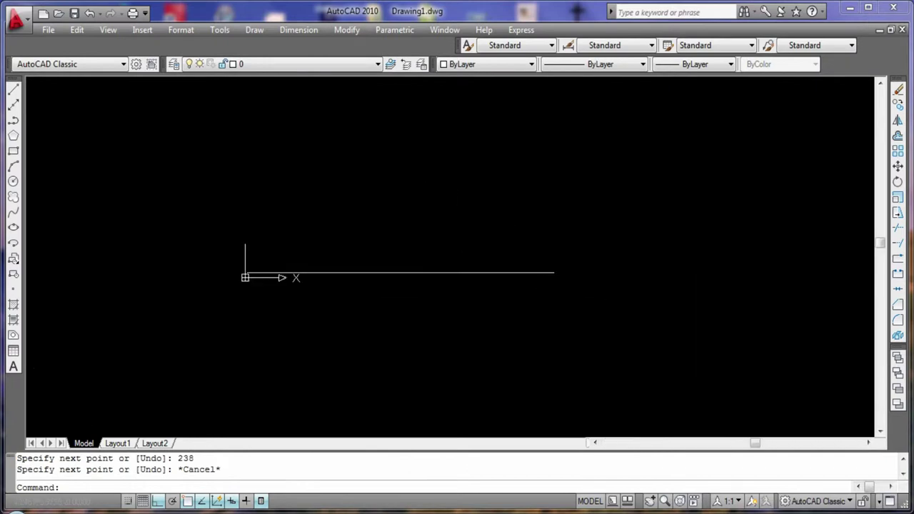
text(mi)
key(Return)
click(482, 279)
key(Escape)
key(Escape)
text(mi)
key(Return)
key(Return)
Step: Mirror the line, delete the duplicate, and begin a new line at the base's left end
click(378, 268)
click(498, 267)
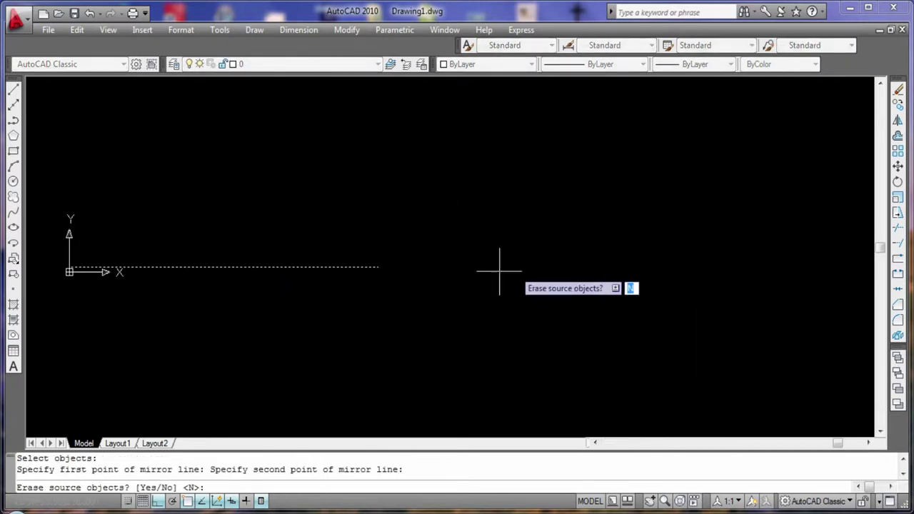
key(Escape)
click(351, 266)
key(Delete)
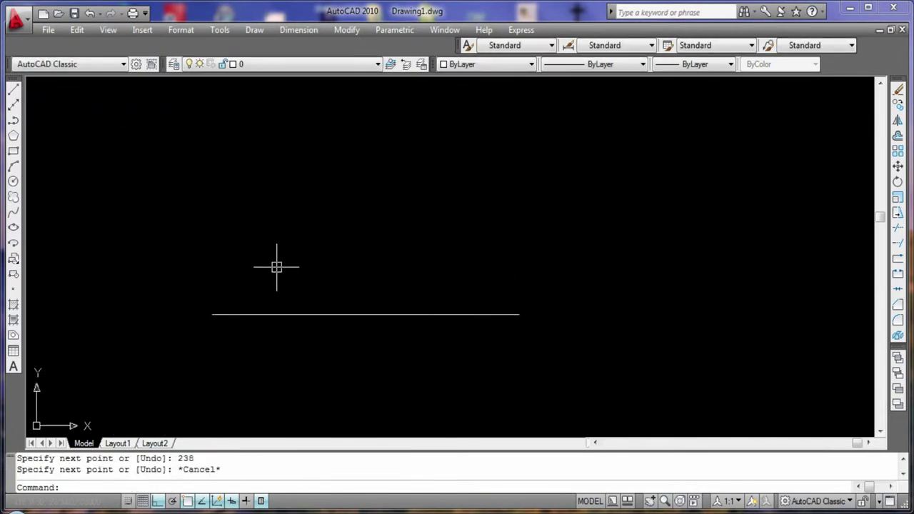
key(Return)
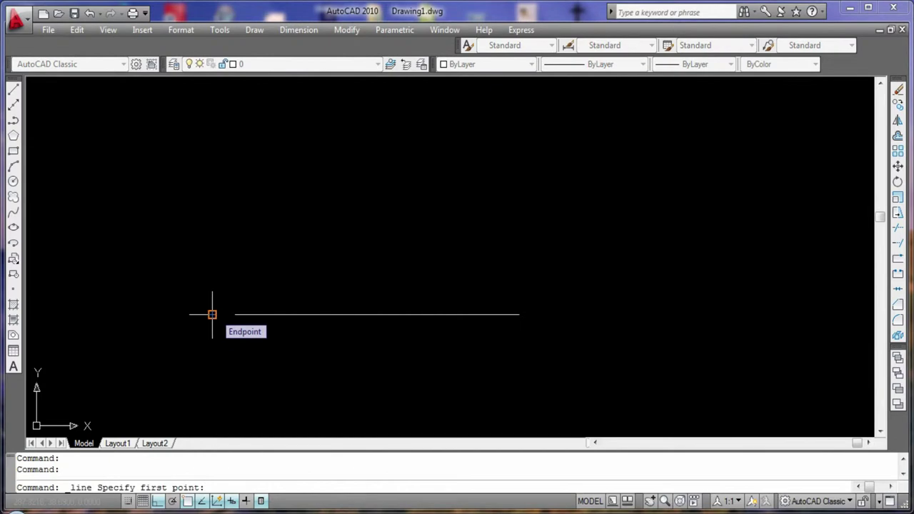
click(212, 314)
Step: Add the block heights 27+41+63+41+27+14 = 213 in Windows Calculator
key(super)
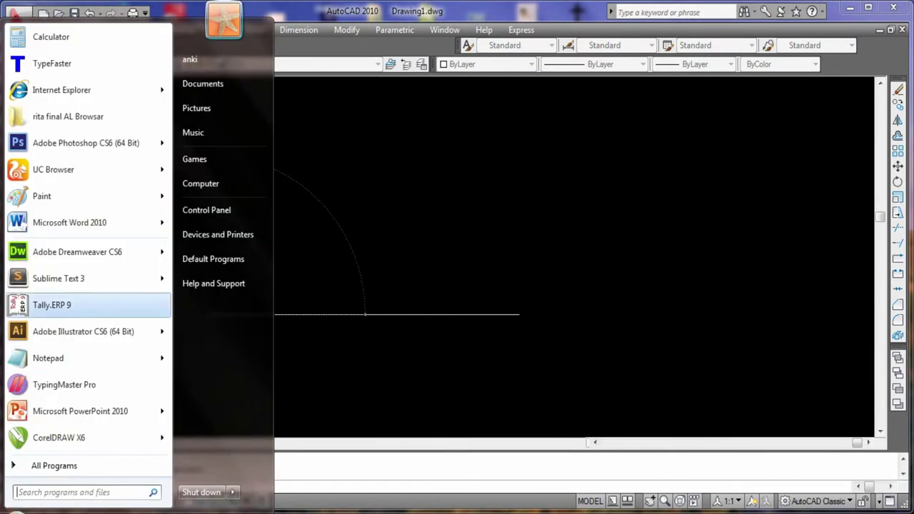
key(Return)
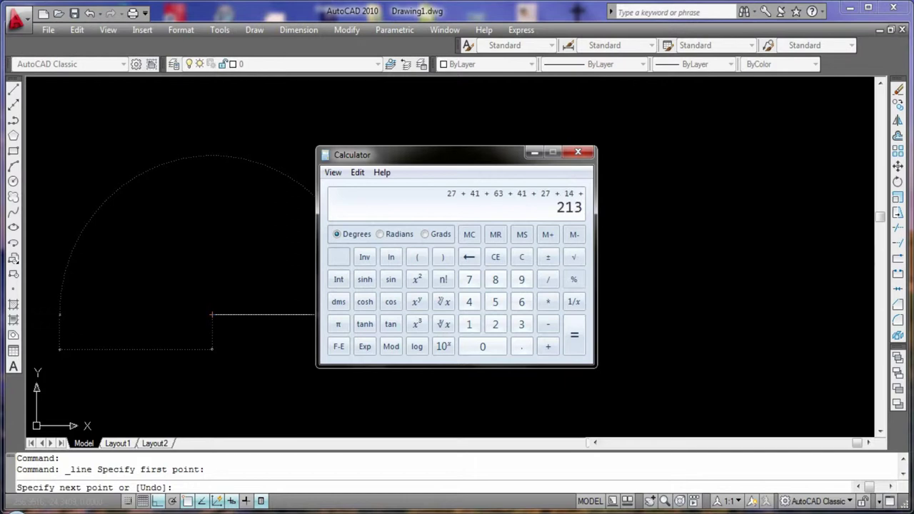
click(535, 152)
Step: Draw a 213-unit vertical line up from the base line's left end
key(Escape)
click(13, 89)
click(212, 314)
text(213)
key(Return)
key(Return)
scroll(294, 249, down, 2)
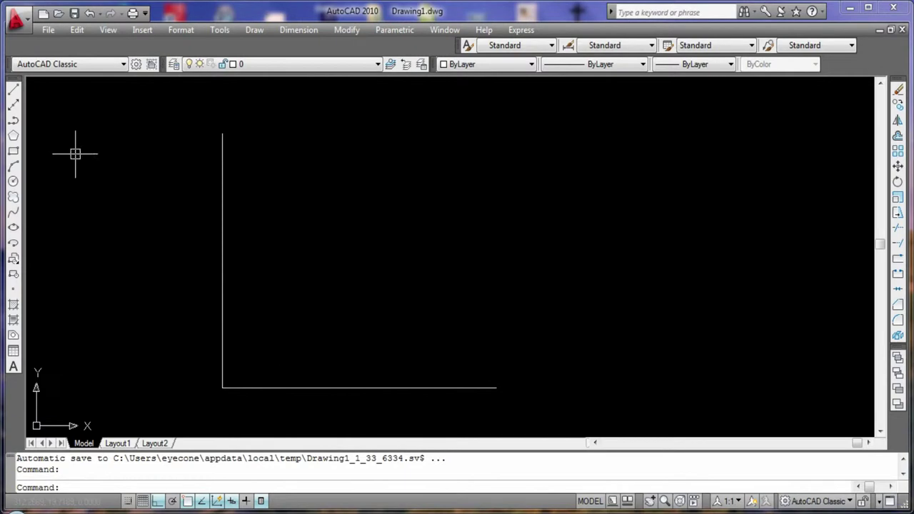
Step: Offset the left vertical line 23 units to the right
key(Return)
key(Escape)
text(o)
key(Return)
text(23)
key(Return)
click(220, 253)
click(264, 260)
key(Escape)
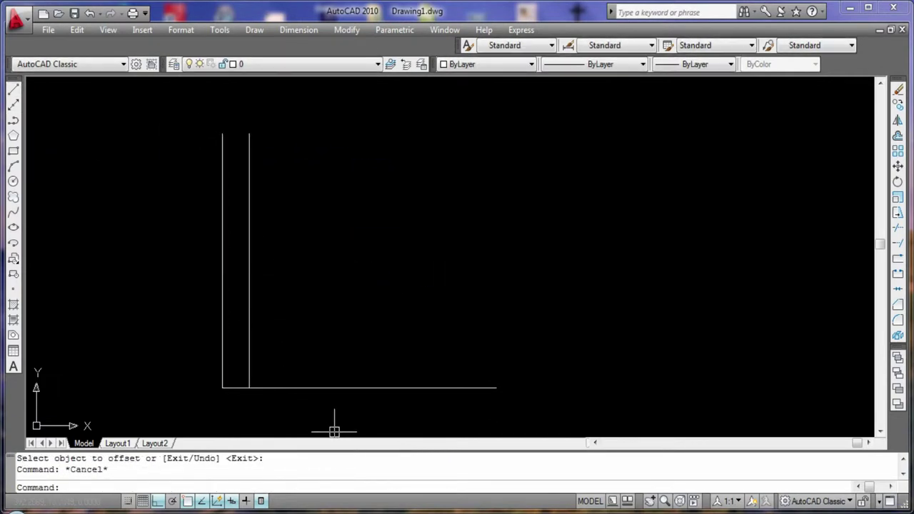
Step: Offset the base line 23 units upward
key(Return)
text(23)
key(Return)
click(385, 388)
click(383, 366)
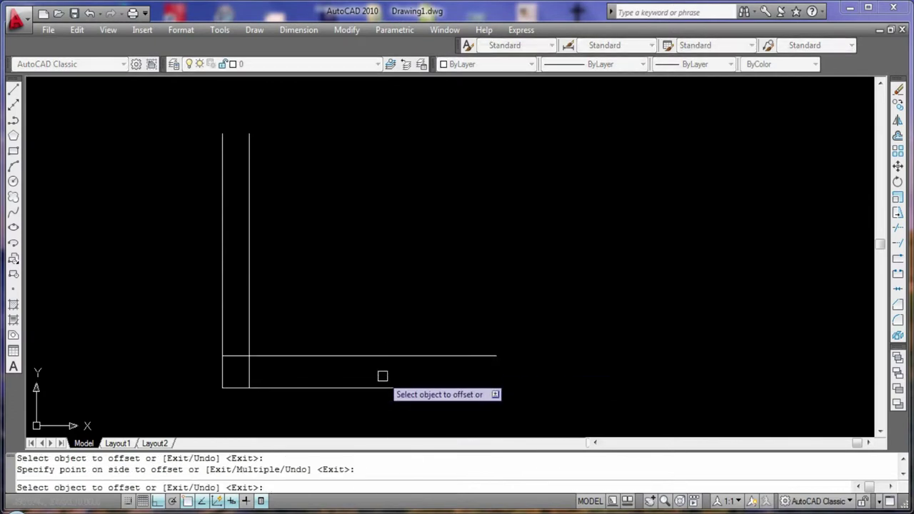
key(Return)
text(41)
key(Return)
key(Escape)
key(Escape)
Step: Add horizontal offsets 41 units and then 65 units above the previous line
key(Return)
text(41)
key(Return)
click(388, 355)
click(385, 304)
key(Return)
key(Return)
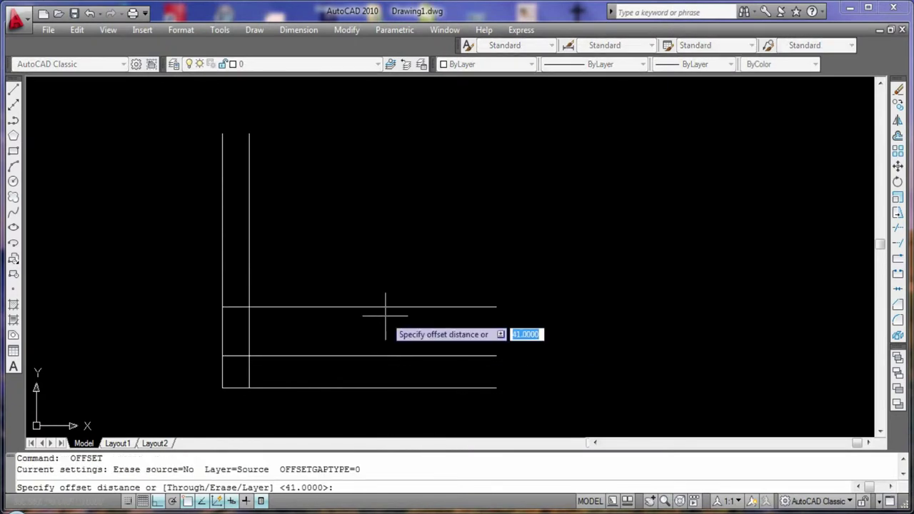
text(65)
key(Return)
click(383, 308)
click(372, 236)
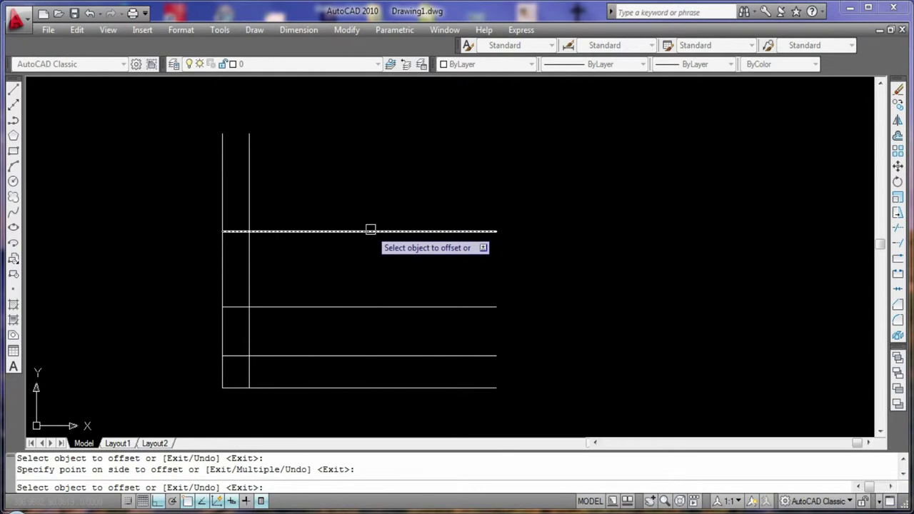
key(Return)
Step: Add two more horizontal offsets, 41 and 27 units higher
key(Return)
text(41)
key(Return)
click(372, 231)
click(370, 197)
click(366, 184)
key(Escape)
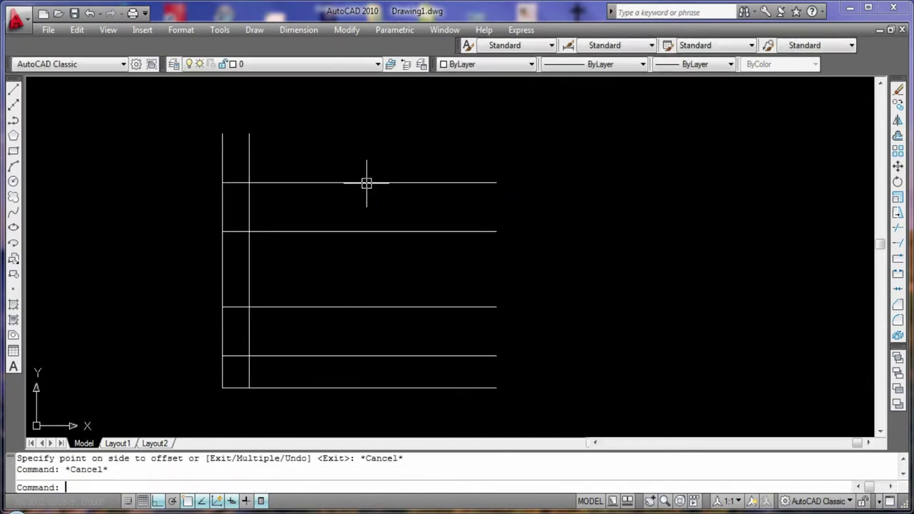
key(Return)
Step: Close the tall band's right end with a vertical line and start its centreline at the midpoint
key(Return)
click(389, 184)
click(378, 159)
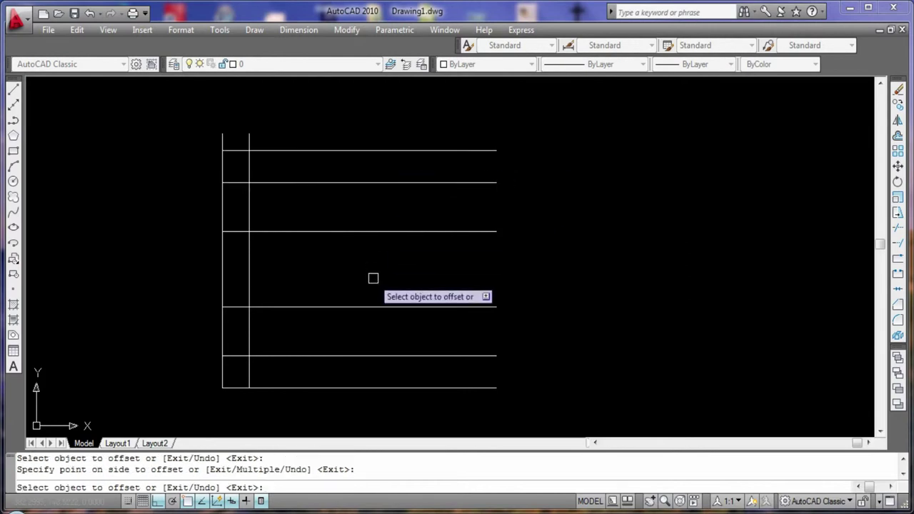
key(Escape)
click(13, 89)
click(495, 232)
click(496, 306)
key(Return)
click(12, 89)
click(495, 270)
Step: Run the centreline left to the inner vertical and draw an 81-unit line from the band's right edge
click(223, 269)
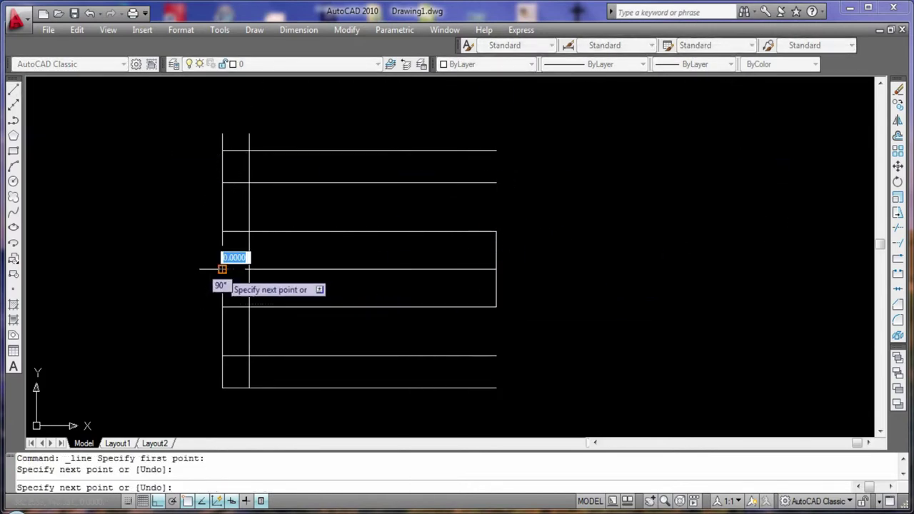
key(Return)
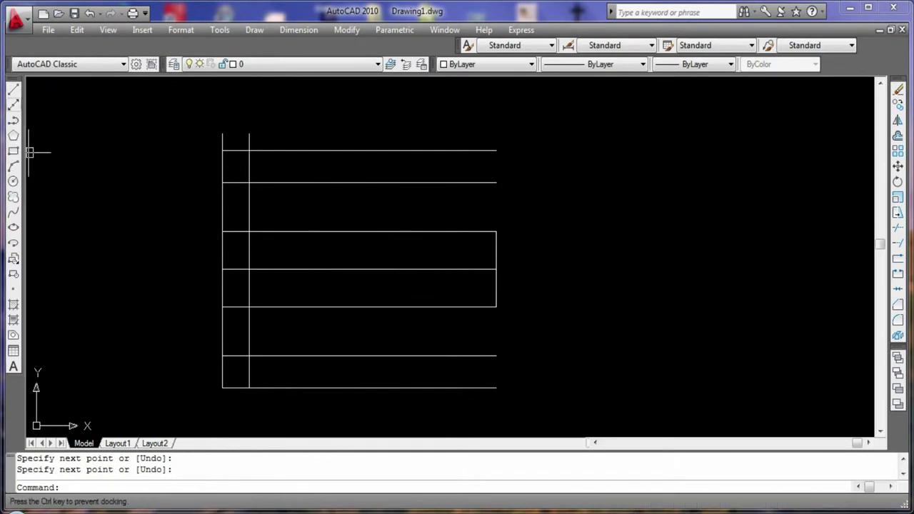
key(Escape)
text(l)
key(Return)
click(495, 254)
key(Return)
key(Escape)
Step: Draw a vertical divider across the middle band and delete the short horizontal line
click(13, 91)
click(403, 255)
click(403, 306)
key(Return)
click(424, 255)
key(Delete)
key(Escape)
Step: Draw a short vertical line in the right cell and delete a stray segment
text(l)
key(Return)
click(442, 269)
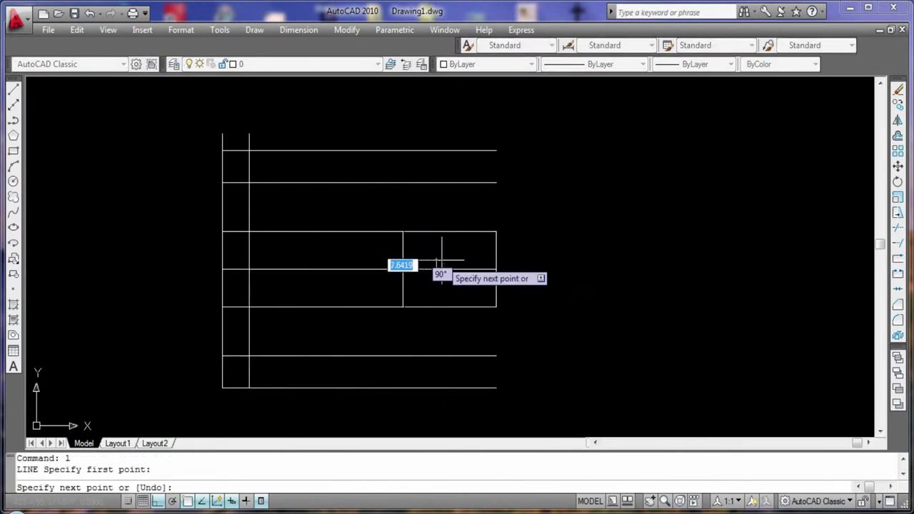
key(Return)
click(437, 247)
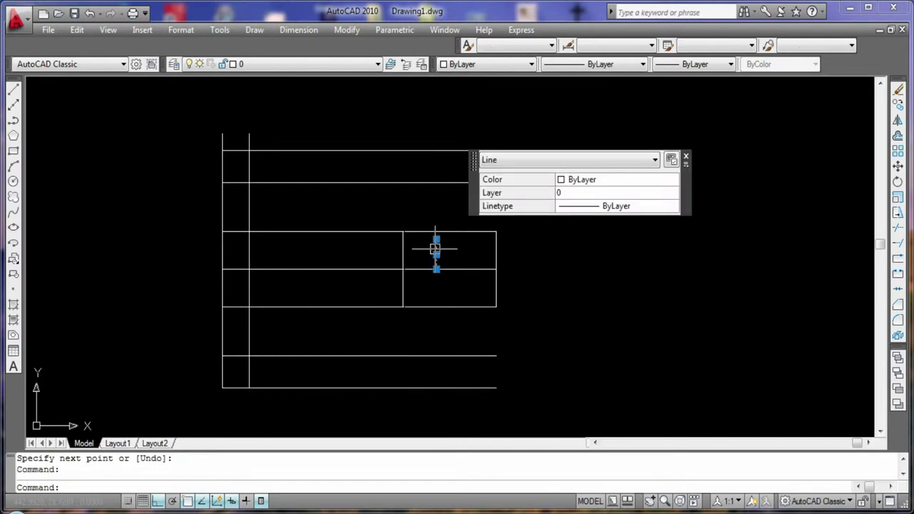
key(Delete)
Step: Draw a 12.5-unit line starting on the band's centreline
text(l)
key(Return)
click(441, 269)
text(12.5)
key(Return)
key(Escape)
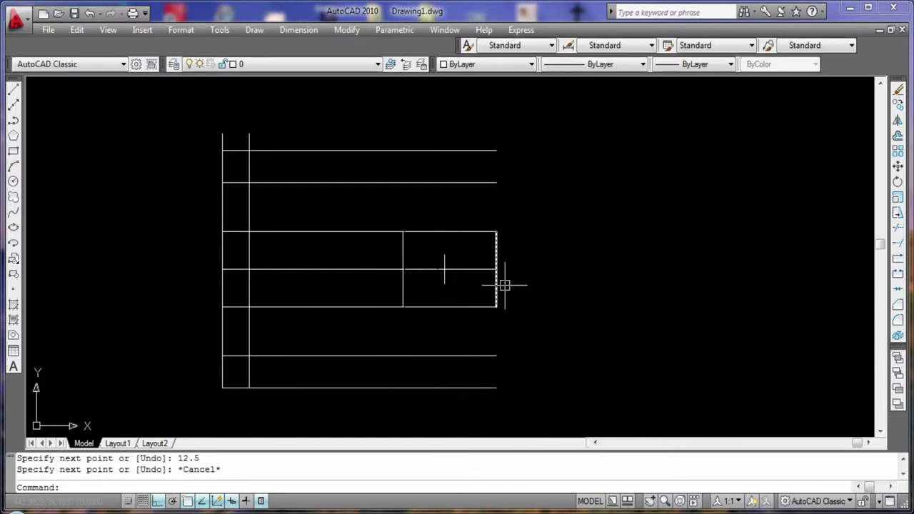
Step: Draw a line from the band's right edge to the divider and remove the stray diagonal segment
click(13, 89)
click(496, 255)
click(404, 255)
click(445, 283)
key(Return)
click(424, 269)
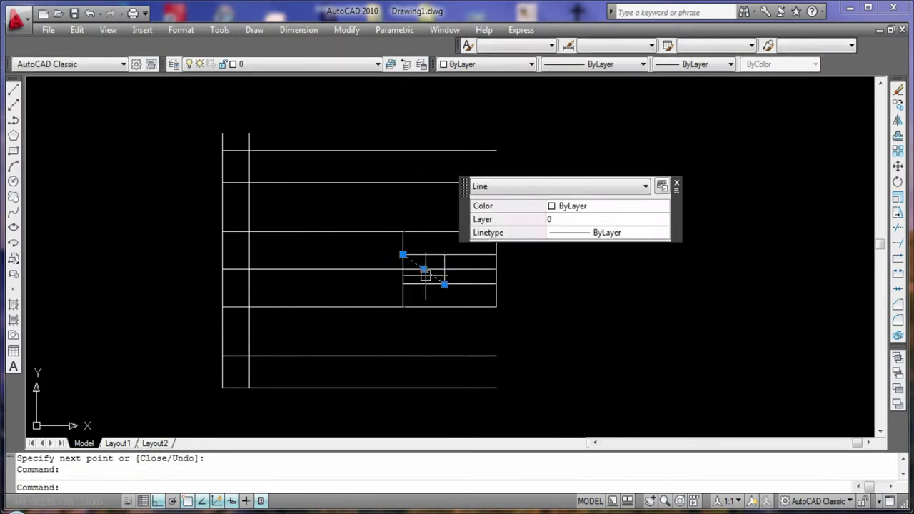
key(Delete)
key(Escape)
click(472, 308)
scroll(455, 188, up, 2)
scroll(361, 135, up, 3)
Step: Check the extra horizontal line's properties, then delete it from the middle band
key(Escape)
scroll(490, 196, up, 4)
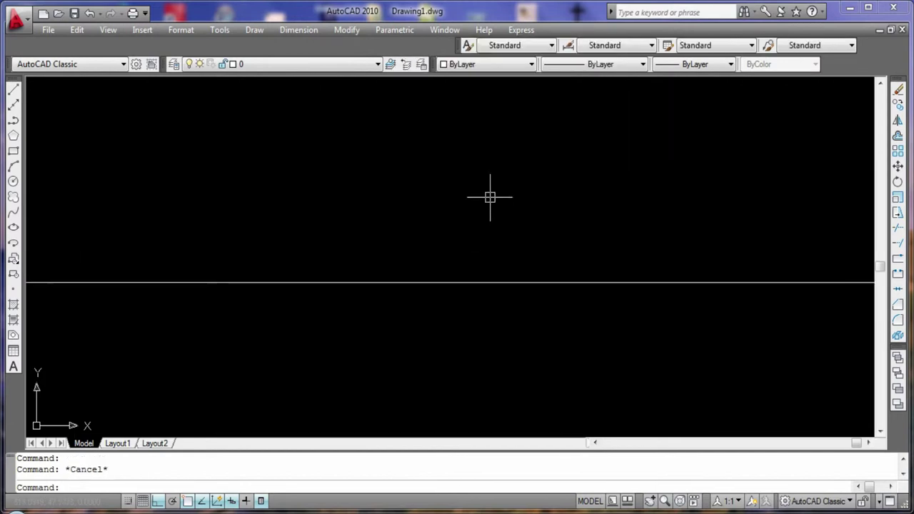
scroll(290, 189, down, 2)
click(400, 159)
key(Escape)
scroll(356, 159, up, 2)
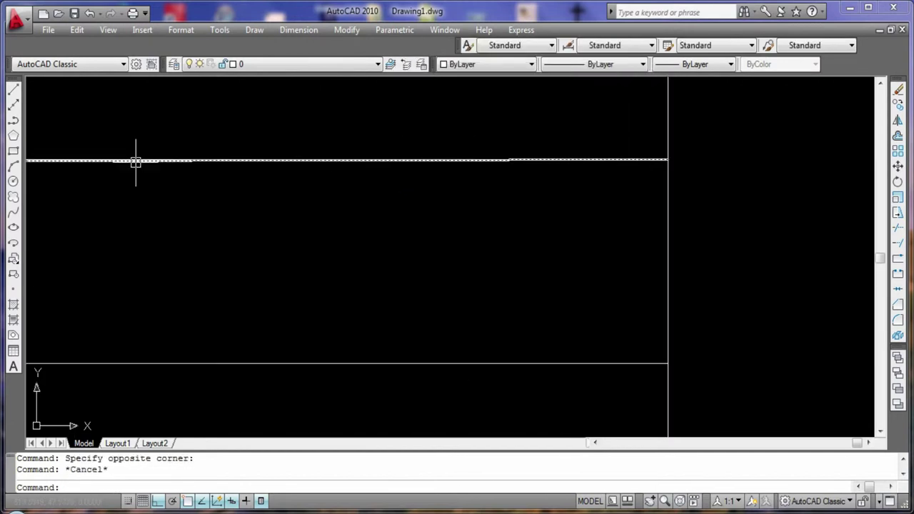
click(488, 160)
double_click(497, 160)
key(Escape)
key(Escape)
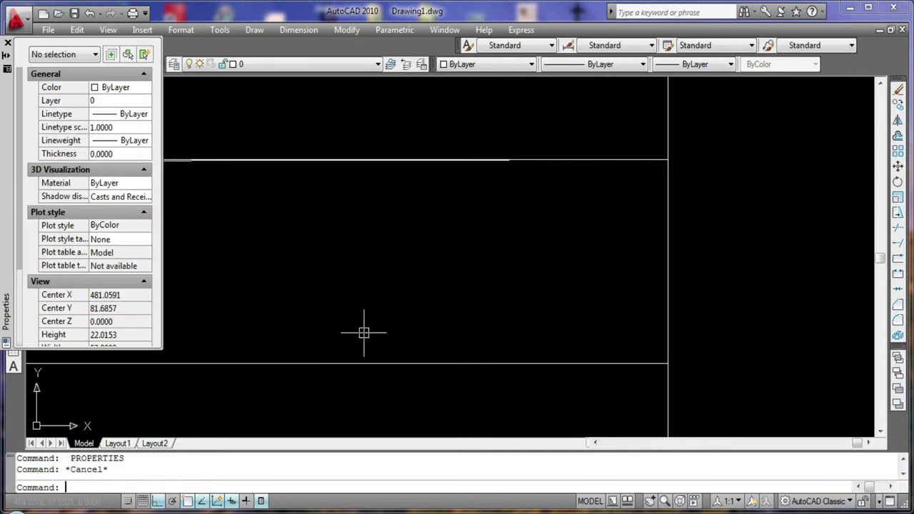
key(ctrl+1)
scroll(196, 240, down, 2)
click(327, 202)
key(Delete)
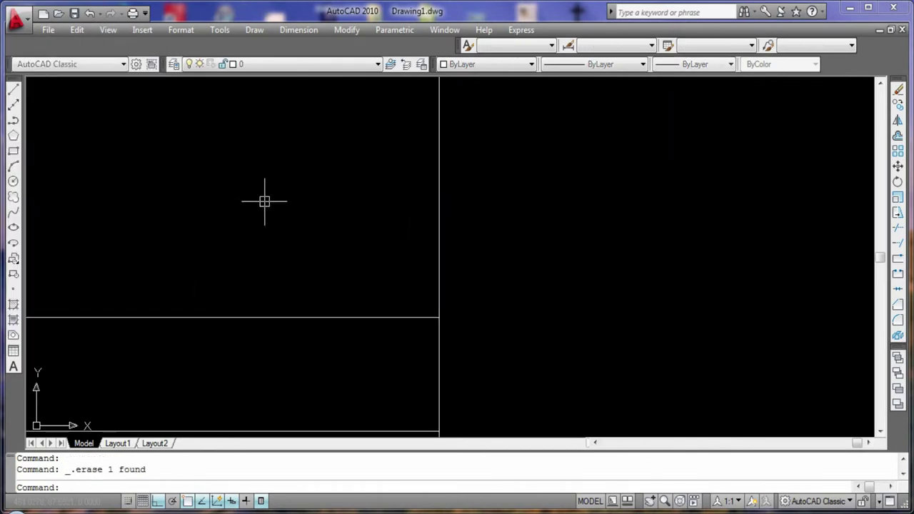
key(Escape)
Step: Offset a band line 25 units with OFFSET
text(o)
key(Return)
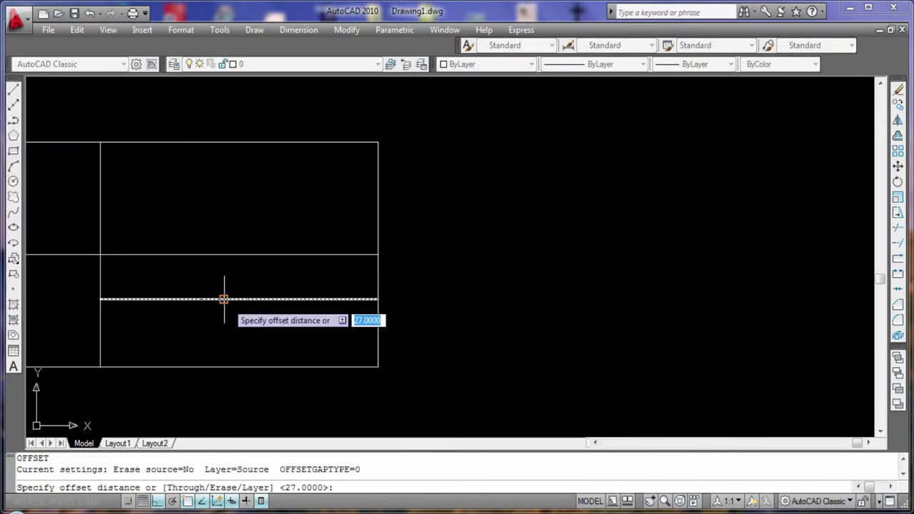
text(25)
key(Return)
click(224, 300)
click(233, 279)
key(Escape)
Step: Trim the middle band's right edge, then abandon a fence trim attempt
scroll(375, 274, up, 2)
text(tr)
key(Return)
key(Return)
click(408, 237)
click(408, 268)
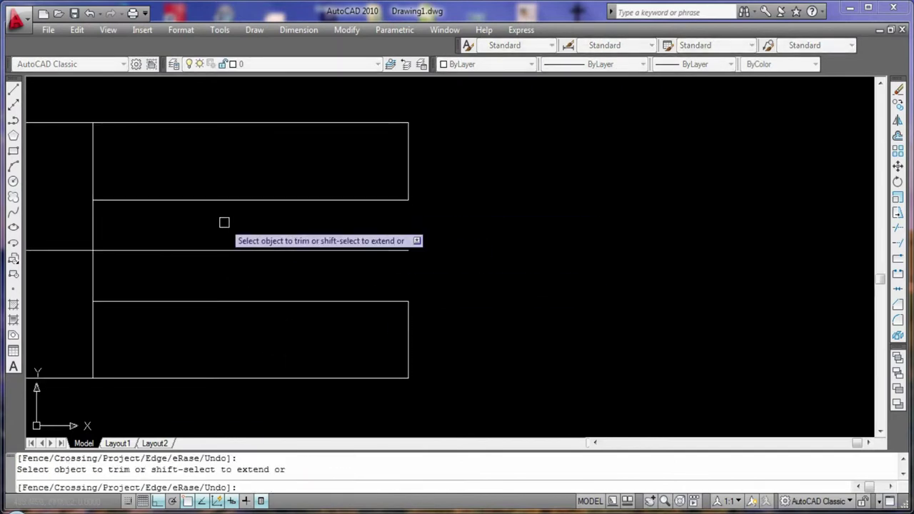
text(f)
key(Return)
click(405, 200)
click(383, 301)
key(Escape)
Step: Try a fillet between two band lines and delete the resulting arc
click(361, 250)
click(367, 302)
click(434, 276)
key(Delete)
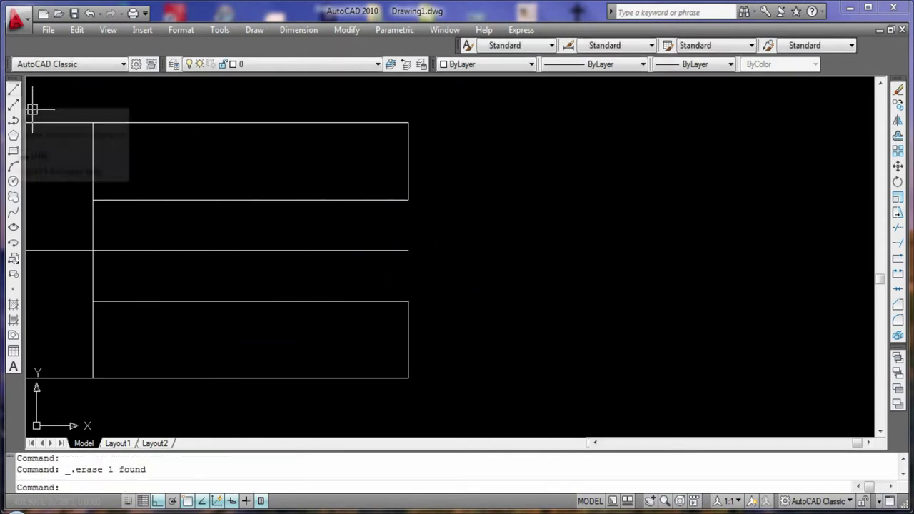
Step: Draw a vertical line across the band from its upper to lower edge
click(13, 89)
key(Escape)
key(Return)
click(408, 200)
click(408, 301)
key(Return)
Step: Offset the vertical line 25 units to the left and remove the right vertical line
text(o)
key(Return)
text(25)
key(Return)
click(408, 265)
click(357, 268)
key(Return)
key(Return)
key(Return)
click(405, 236)
Step: Fillet the slot's upper and lower lines, then delete the trial arc
key(Escape)
click(408, 280)
key(Delete)
key(f)
key(Return)
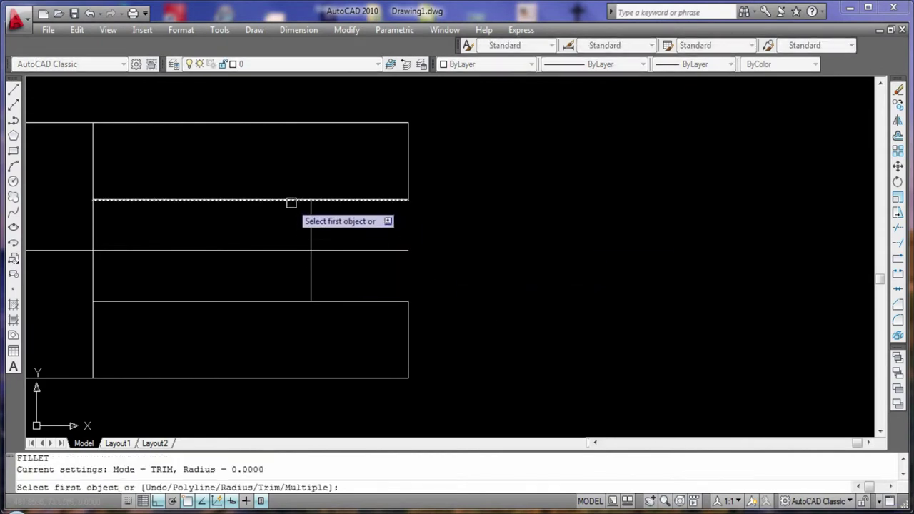
click(292, 202)
click(273, 301)
click(458, 261)
key(Delete)
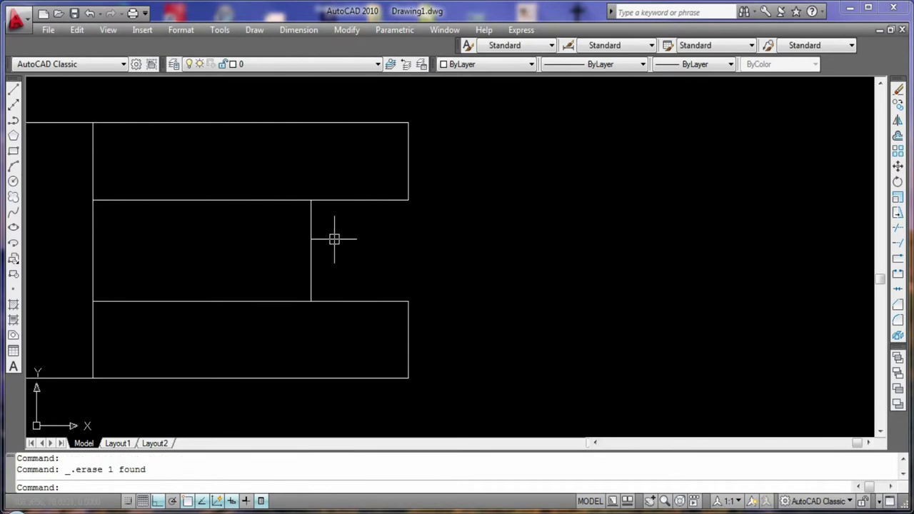
Step: Trim the upper line's right portion, rejoin the slot lines with an arc, and delete it
text(tr)
key(Return)
key(Return)
click(370, 201)
key(Escape)
key(Return)
click(280, 201)
click(281, 301)
click(354, 272)
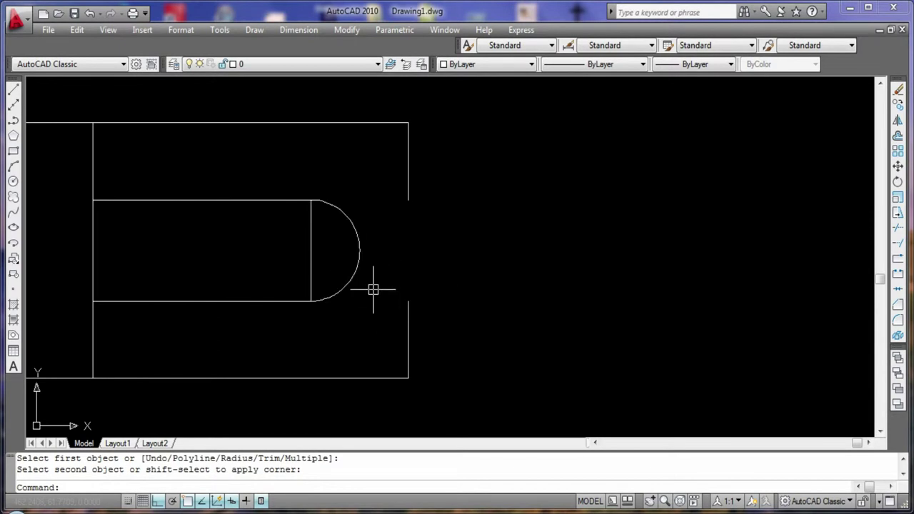
key(Delete)
Step: Replace the inner vertical line with a new vertical line at the block's right edge
click(310, 250)
key(Delete)
key(l)
key(Return)
click(409, 201)
click(409, 300)
key(Return)
Step: Offset the right vertical line 12.5 units inward
key(o)
key(Return)
text(12.5)
Step: Trim away the right-hand line segments and delete the leftover piece
key(Return)
click(409, 279)
click(386, 250)
key(Escape)
key(t)
key(r)
Step: Fillet the slot's upper and lower lines into a semicircular end
key(Return)
key(Return)
click(388, 200)
key(Escape)
click(383, 300)
key(Delete)
key(f)
key(Return)
click(301, 201)
click(306, 300)
key(Return)
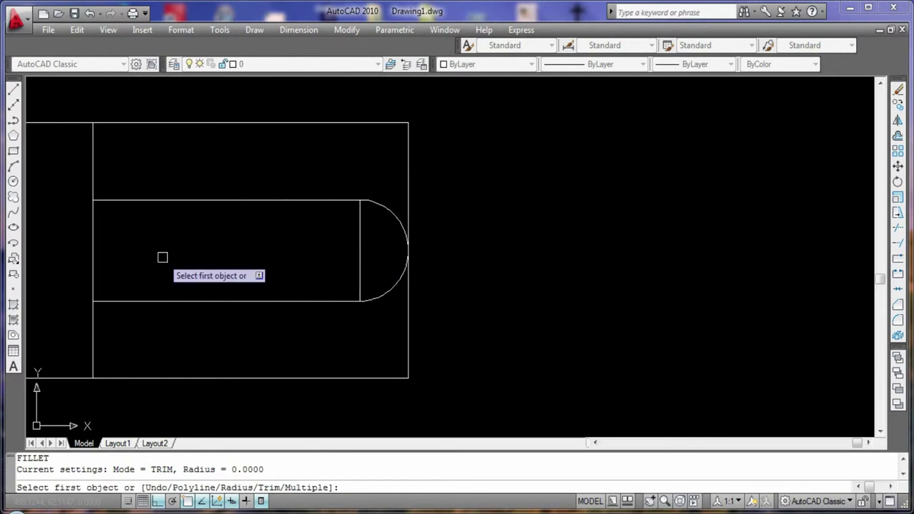
Step: Draw a horizontal centreline from the arc's tip to the block's left edge
click(13, 90)
click(409, 250)
click(92, 250)
key(Return)
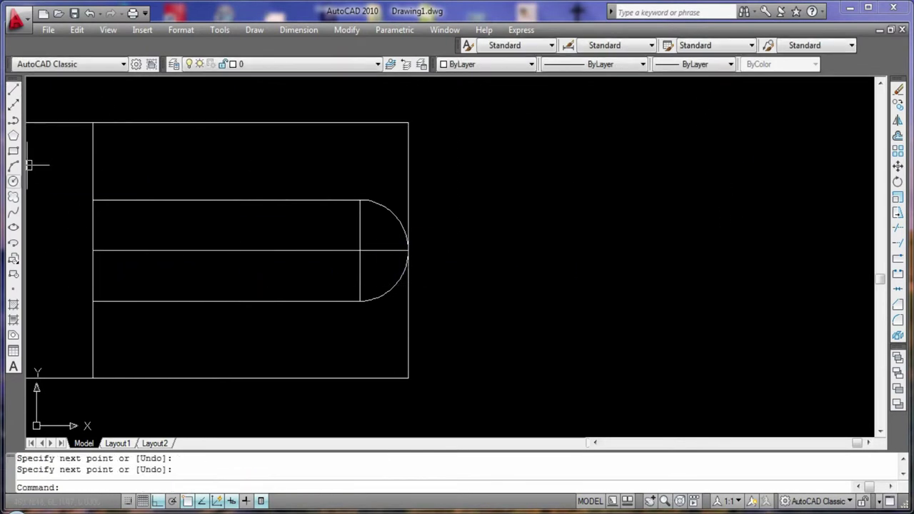
Step: Try several circle placements near the slot, then delete the trial circle
click(12, 181)
click(92, 250)
key(Escape)
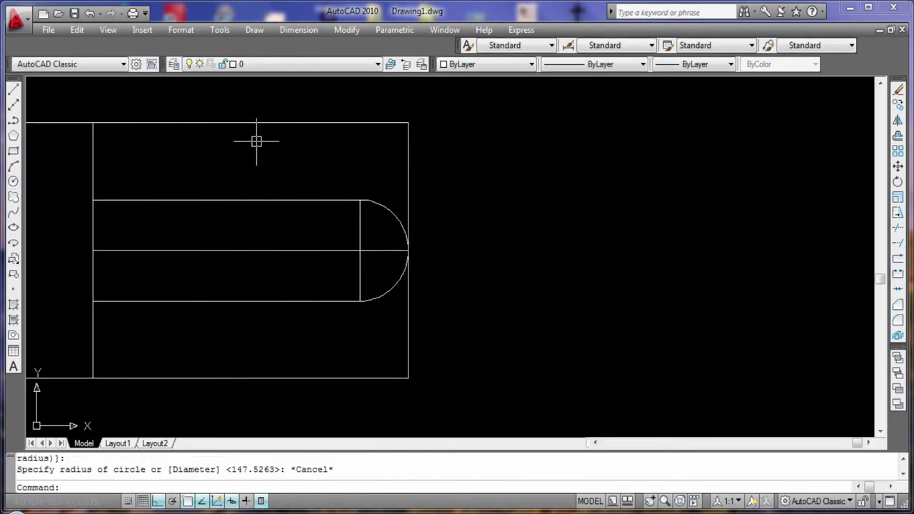
click(13, 181)
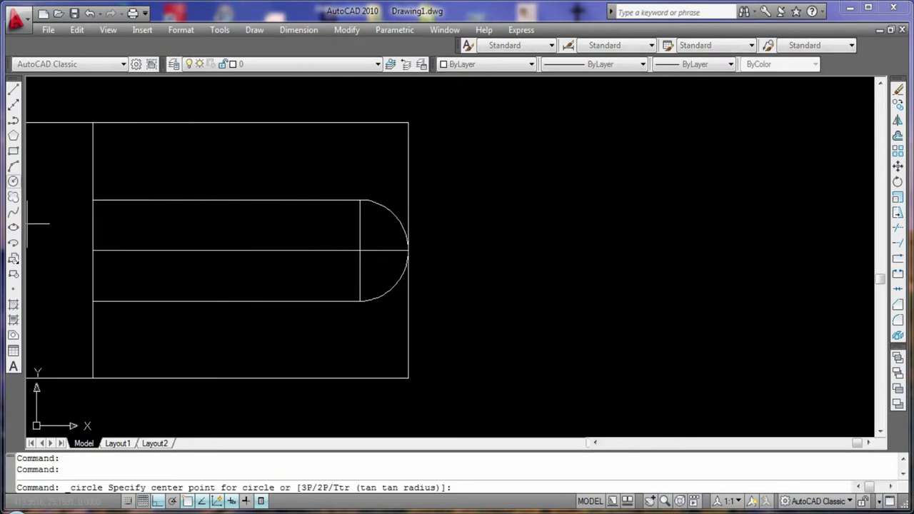
click(250, 200)
key(Escape)
key(space)
click(281, 192)
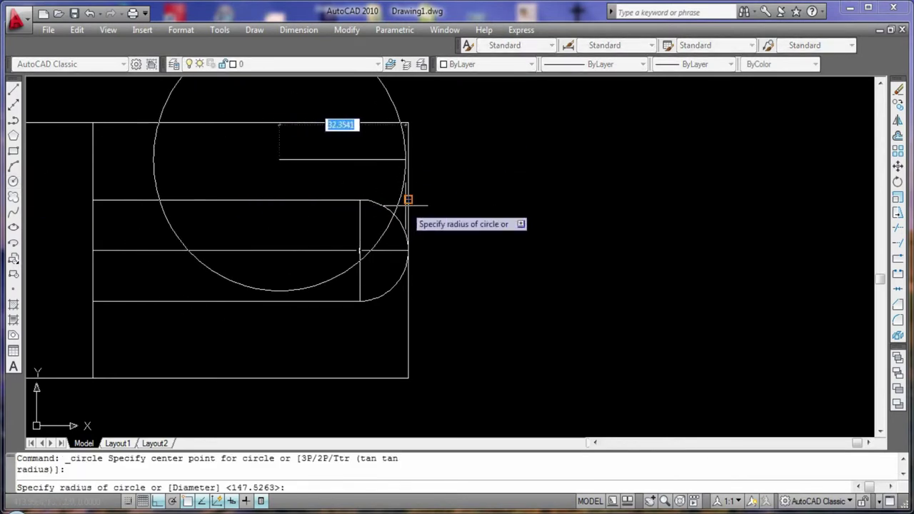
key(Escape)
key(space)
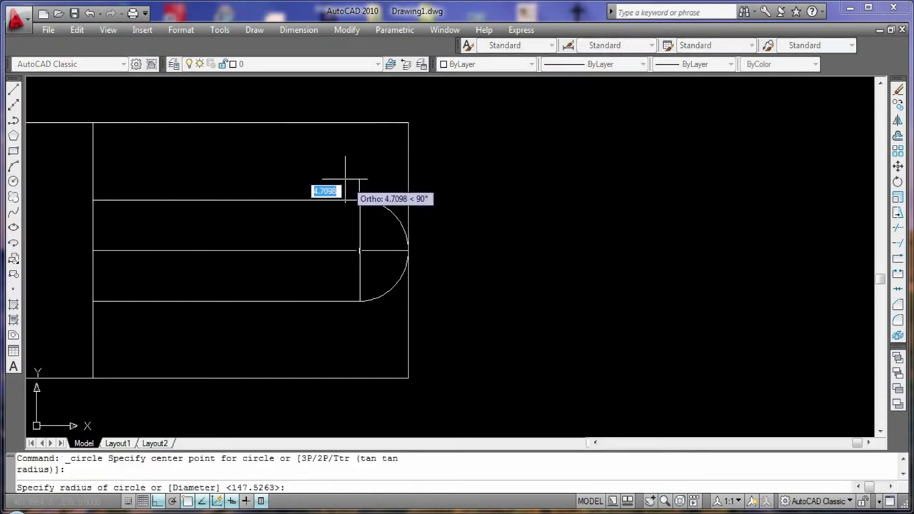
click(357, 123)
key(Escape)
key(space)
click(315, 123)
click(383, 205)
click(388, 210)
key(Delete)
Step: Draw a radius 26 circle centred on the slot line's endpoint
key(space)
click(288, 122)
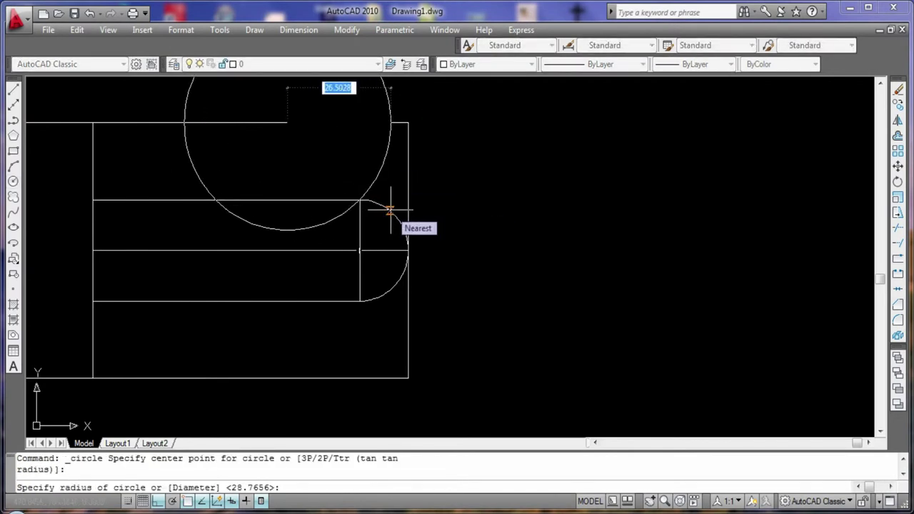
text(26)
key(Return)
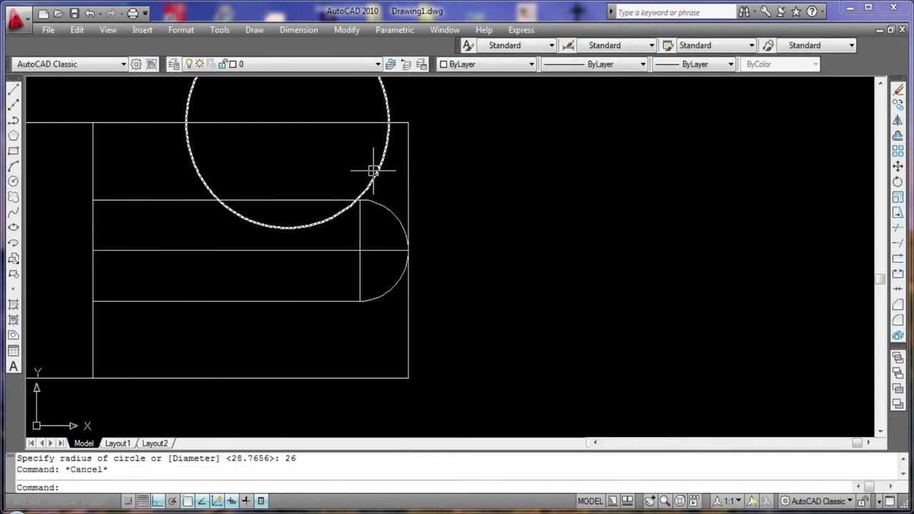
text(m)
Step: Move the radius 26 circle so it sits on the block's top edge
key(Return)
click(364, 193)
key(Return)
click(287, 123)
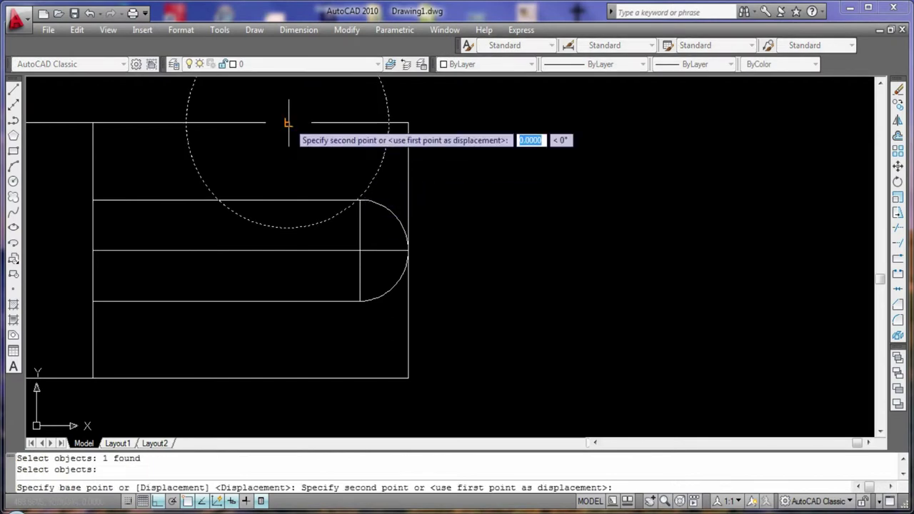
key(F8)
key(F8)
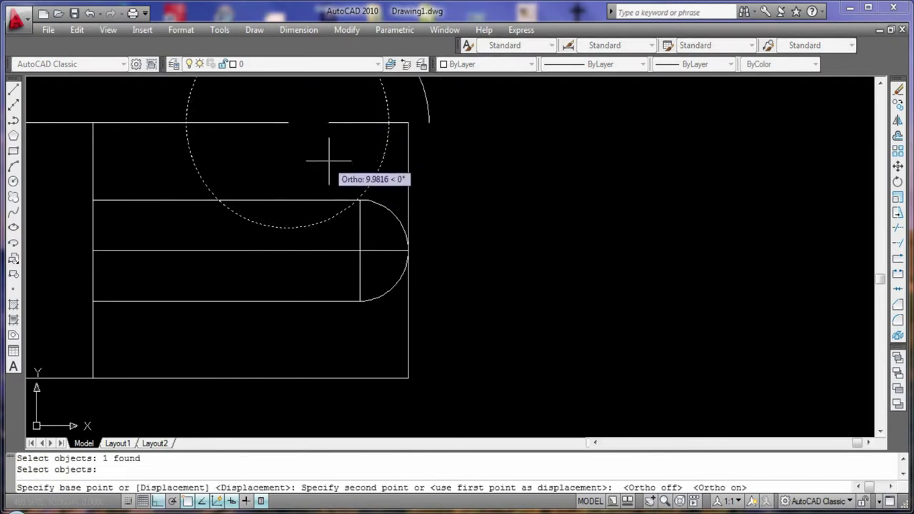
click(278, 122)
click(362, 179)
click(278, 123)
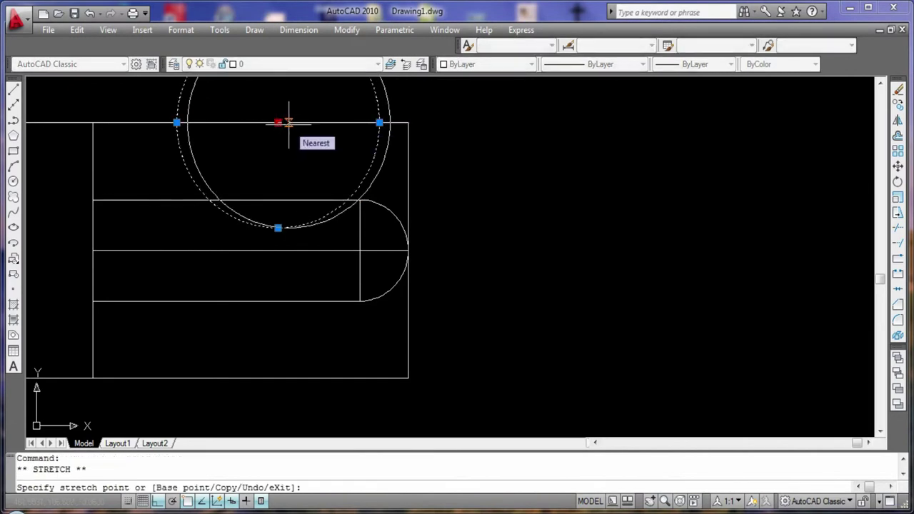
click(288, 123)
key(Escape)
Step: Trim the circle to a concave arc joining the slot end to the top edge
text(tr)
key(Return)
key(Return)
click(257, 218)
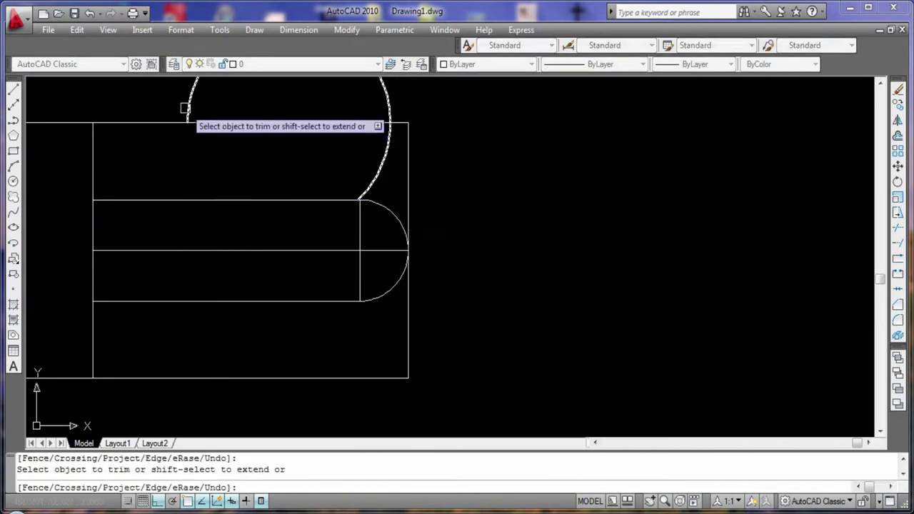
click(185, 108)
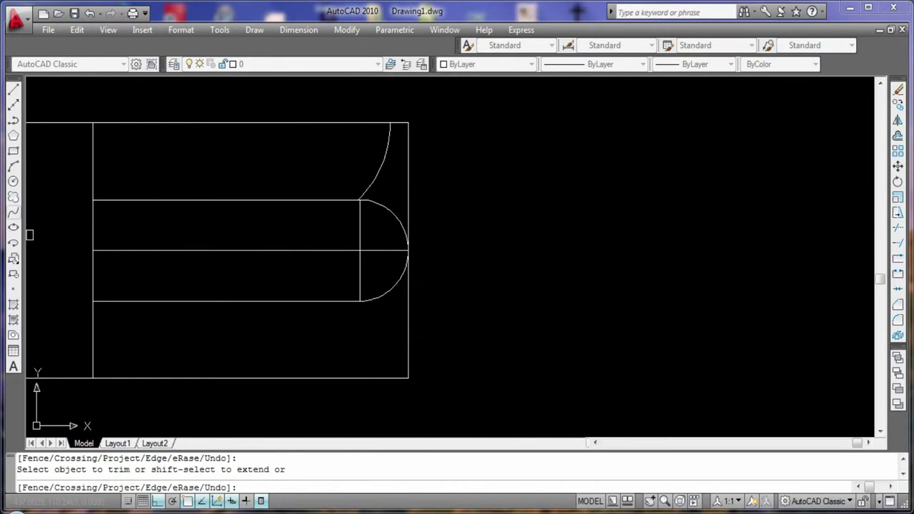
Step: Draw a matching circle below the slot for the lower arc and start trimming it
click(13, 181)
click(300, 378)
click(396, 377)
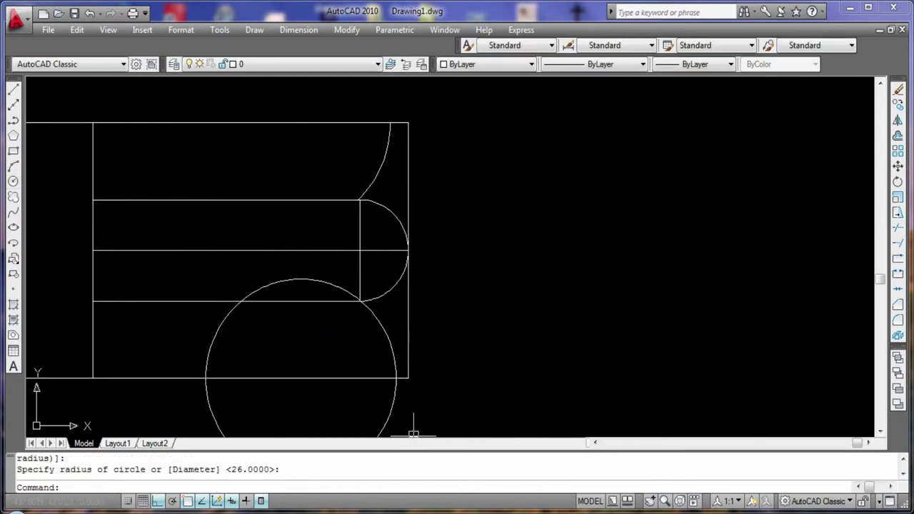
text(tr)
key(Return)
key(Return)
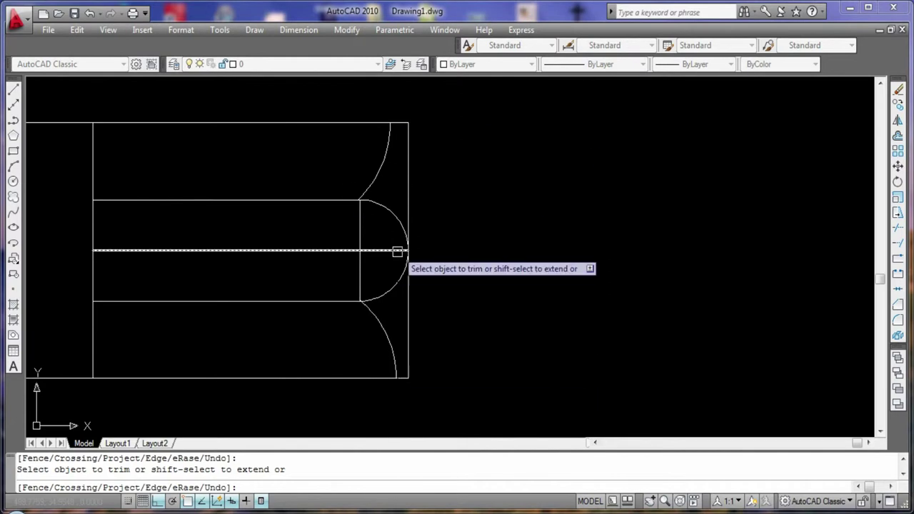
Step: Extend the outline with a line 25 right from the top-right corner, then 63 down
click(13, 89)
click(409, 123)
text(25)
key(Return)
key(Return)
key(Return)
click(506, 123)
text(63)
key(Return)
key(Escape)
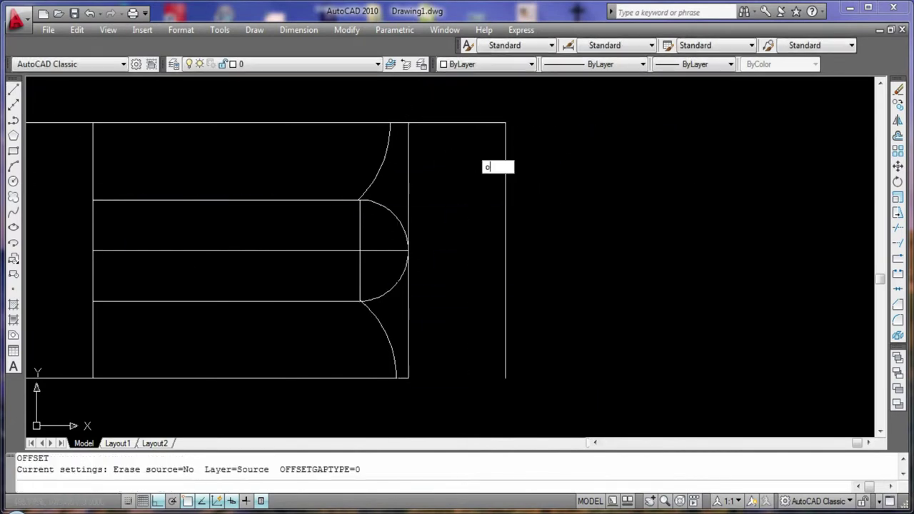
Step: Extend the slot centreline from the arc tip to the new right edge
click(457, 122)
click(457, 122)
key(Return)
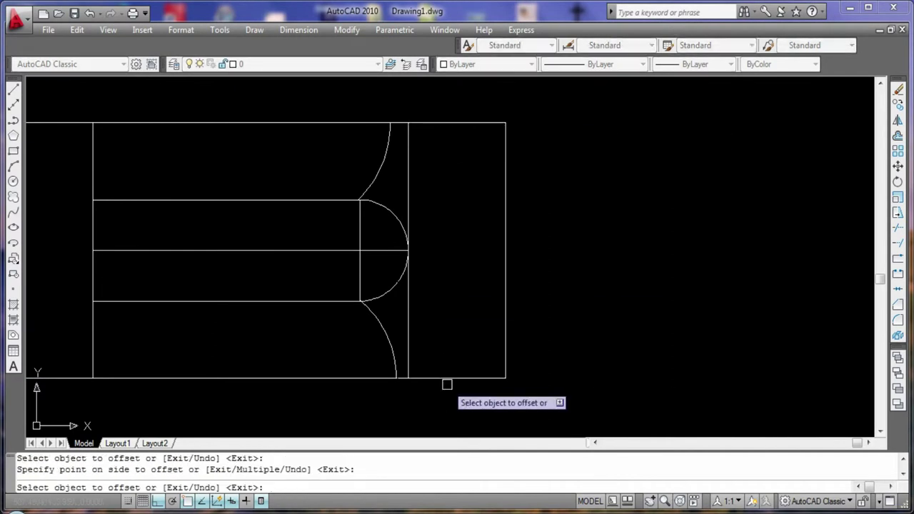
key(Return)
scroll(515, 299, down, 2)
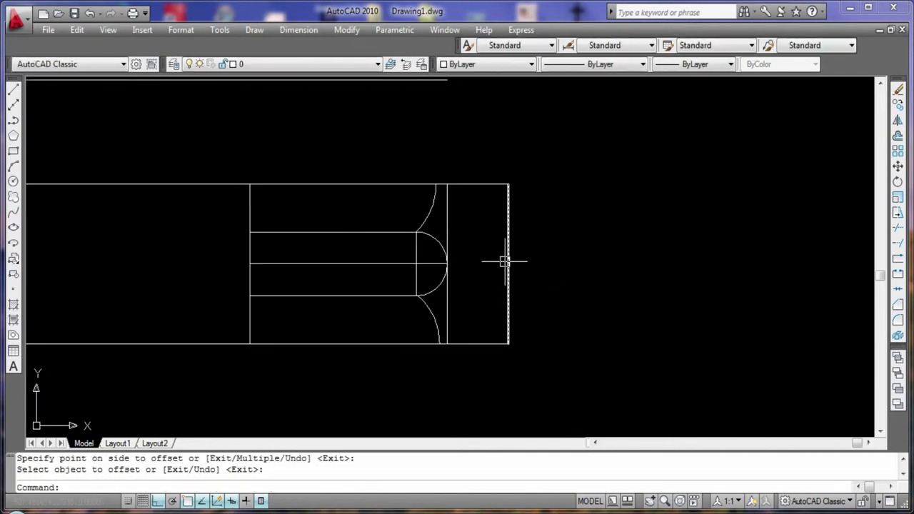
click(13, 89)
click(448, 263)
click(508, 264)
key(Escape)
Step: Draw trial three-point arcs through the centreline in the right-hand section
click(12, 166)
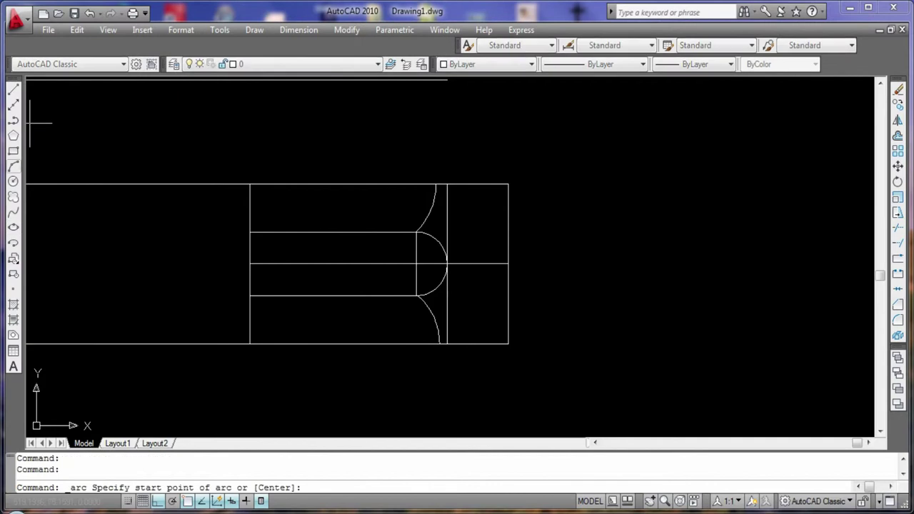
click(447, 296)
click(447, 264)
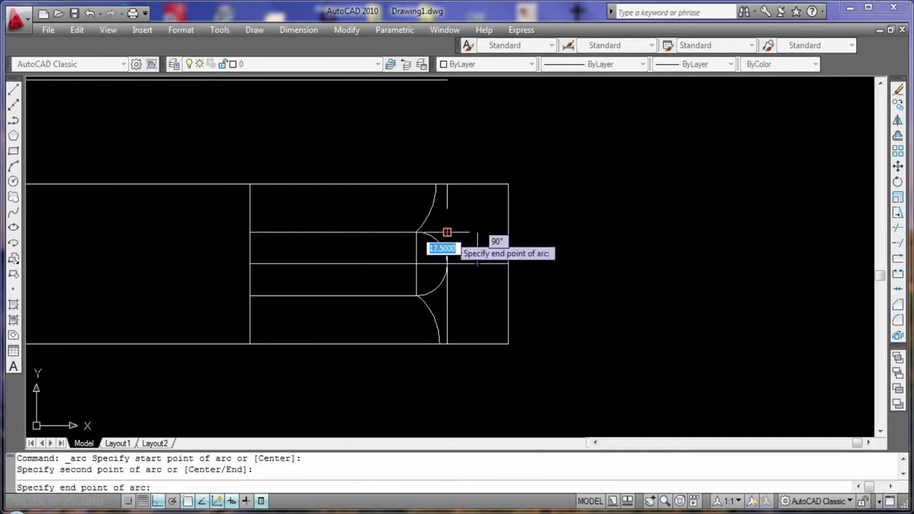
click(447, 232)
key(Return)
click(509, 185)
click(509, 263)
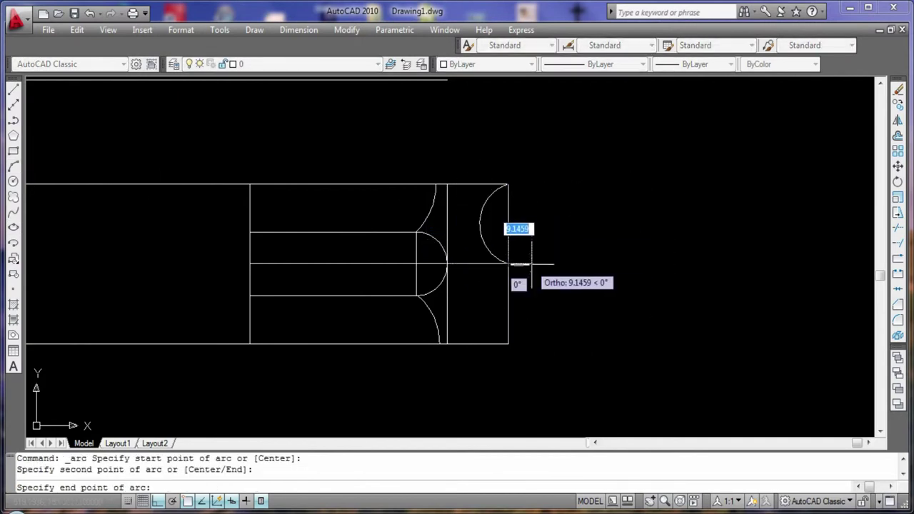
click(531, 265)
Step: Draw a lower three-point arc from the bottom-right corner back to the centreline
click(13, 166)
click(507, 263)
key(Escape)
key(Return)
click(508, 343)
click(544, 303)
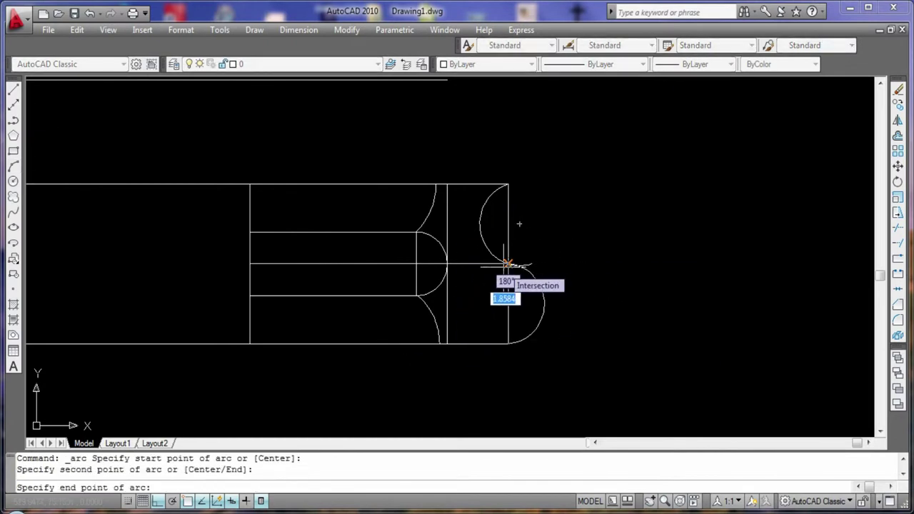
click(447, 264)
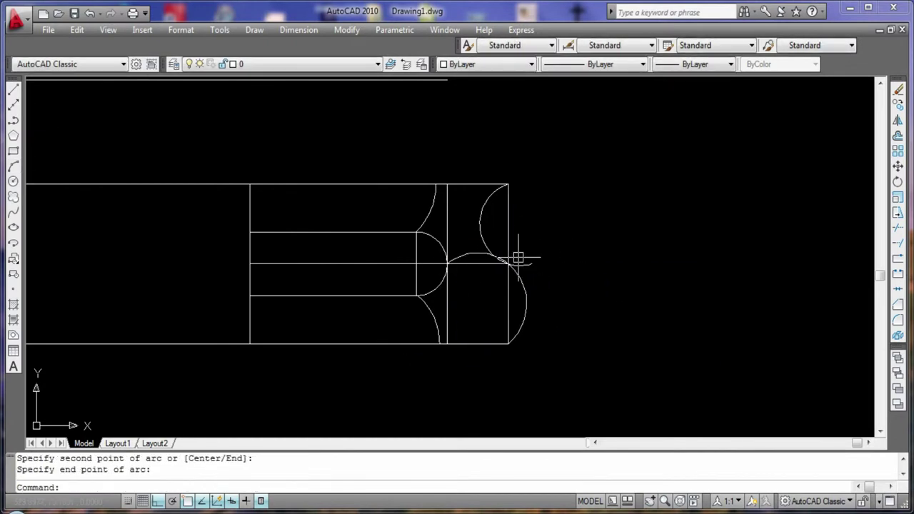
Step: Trim the extra arc pieces, undo, and delete the outer arc at the right edge
text(tr)
key(Return)
click(468, 275)
key(Escape)
click(484, 233)
click(480, 223)
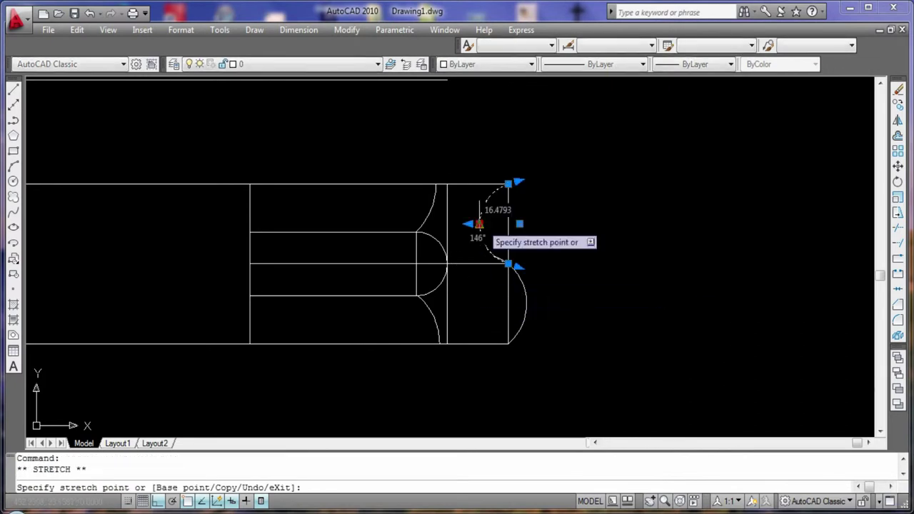
key(Escape)
key(ctrl+z)
key(ctrl+z)
click(524, 300)
click(523, 300)
key(Escape)
key(Delete)
Step: Draw a three-point arc bulging right of the block, then bring the whole block into view
click(13, 166)
click(506, 263)
click(539, 303)
click(509, 343)
click(536, 321)
click(538, 295)
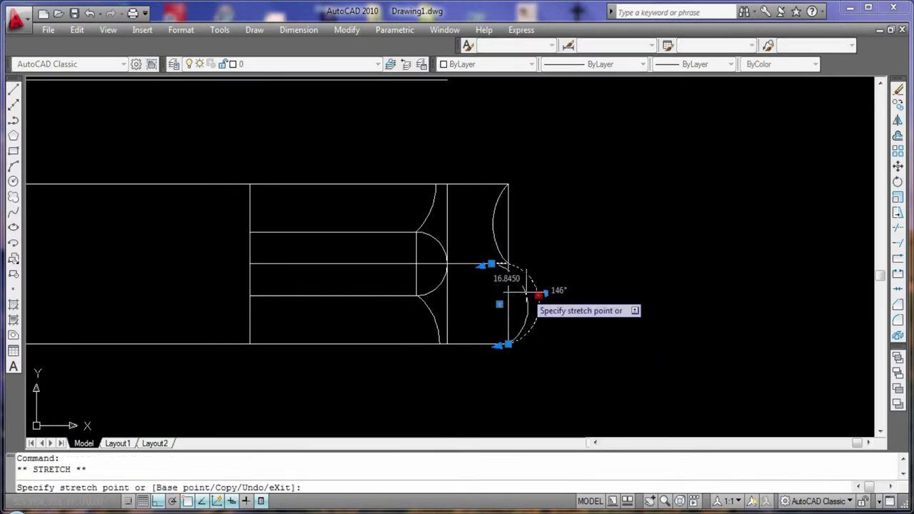
key(Escape)
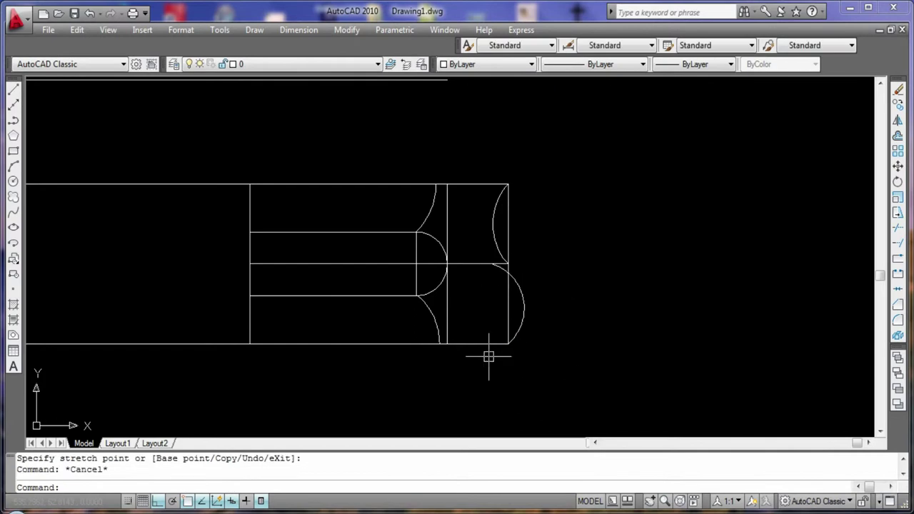
scroll(488, 357, up, 2)
middle_drag(447, 330, 390, 330)
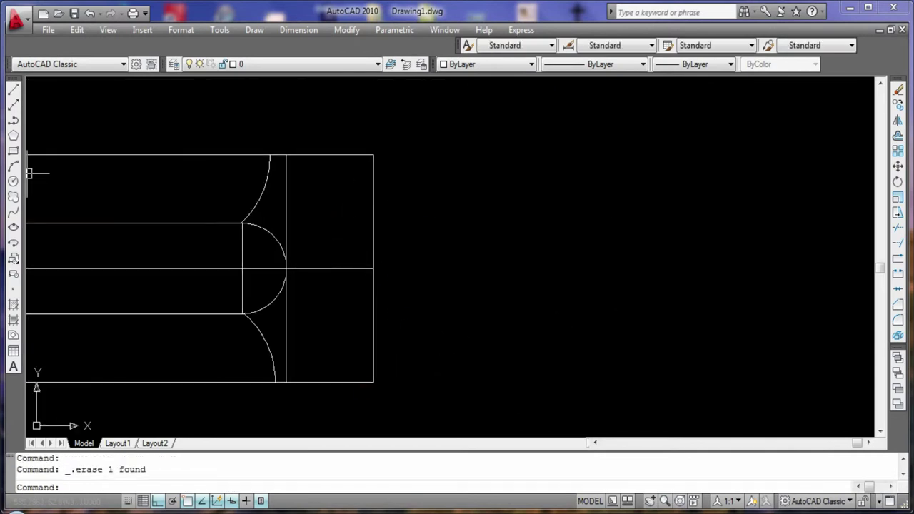
Step: Draw two arcs from the top-right and bottom-right corners to the centre line, each using value 10
click(13, 166)
click(373, 155)
click(373, 268)
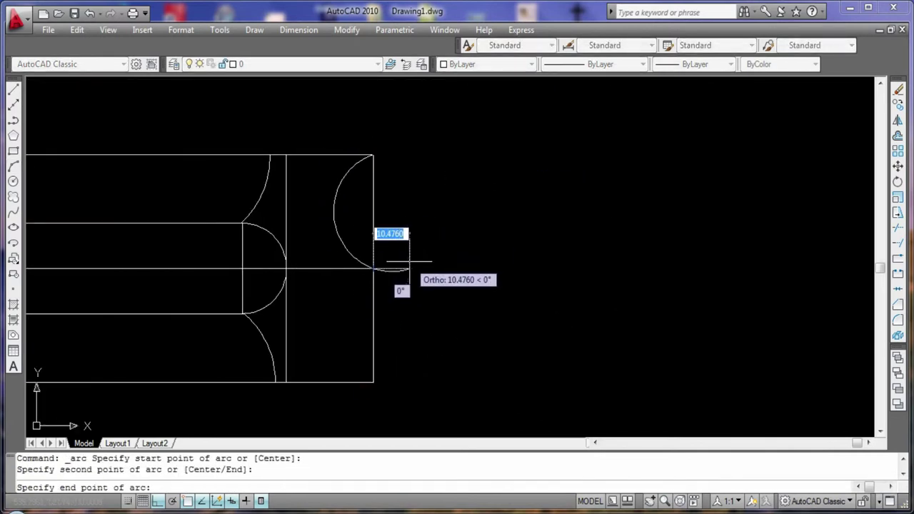
text(10)
key(Return)
click(13, 166)
click(372, 382)
key(Return)
text(10)
key(Return)
Step: Trim the excess arc pieces with a crossing window
scroll(330, 392, up, 1)
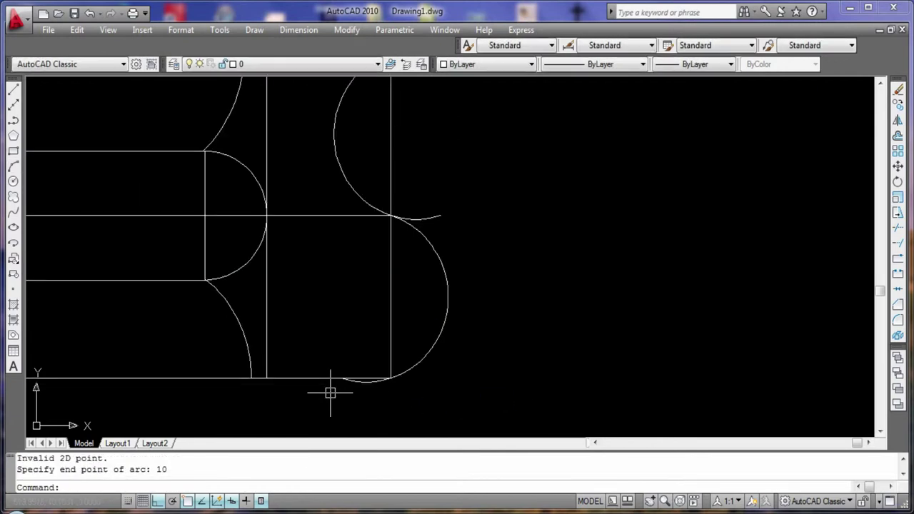
text(tr)
key(Return)
key(Return)
click(367, 384)
click(419, 212)
key(Escape)
middle_drag(423, 221, 448, 243)
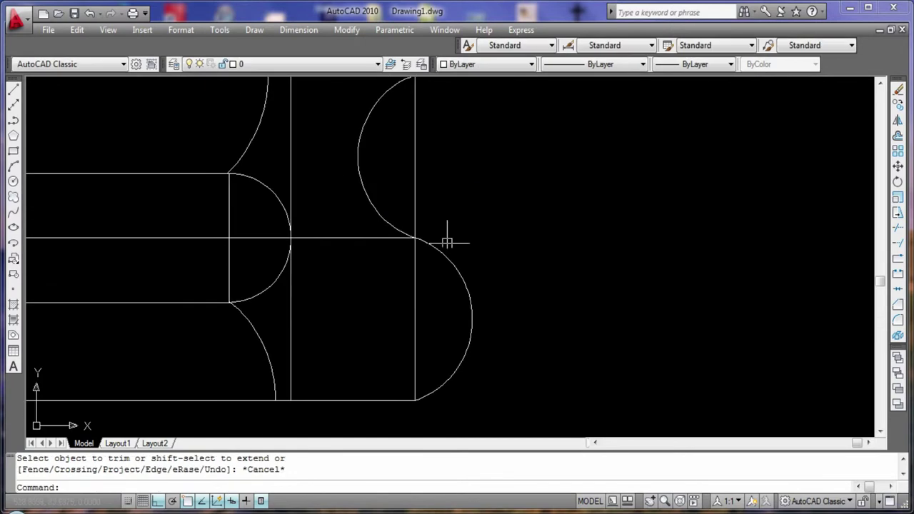
Step: Grip-stretch the arc midpoints so the upper arc curves inward and the lower bulges outward
click(357, 155)
click(357, 155)
click(386, 155)
key(Escape)
click(472, 320)
click(471, 319)
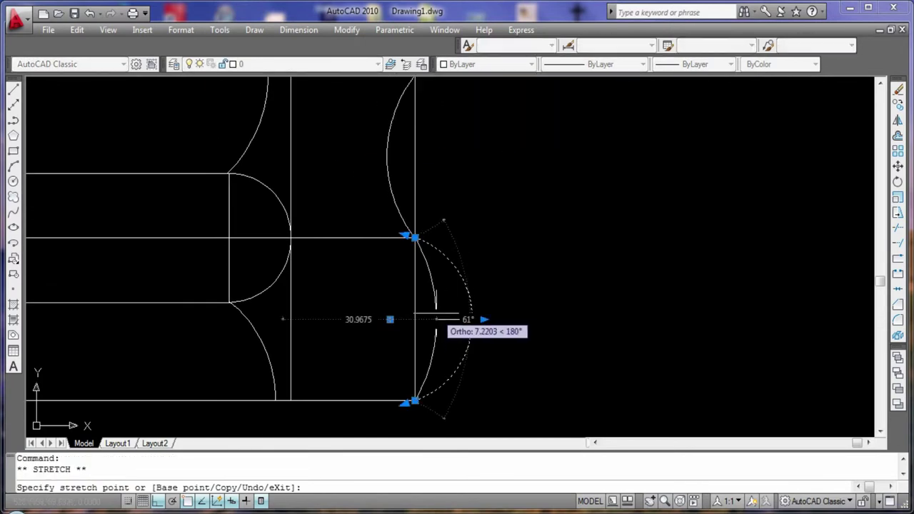
click(471, 320)
text(tr)
key(Return)
scroll(512, 315, down, 3)
key(Escape)
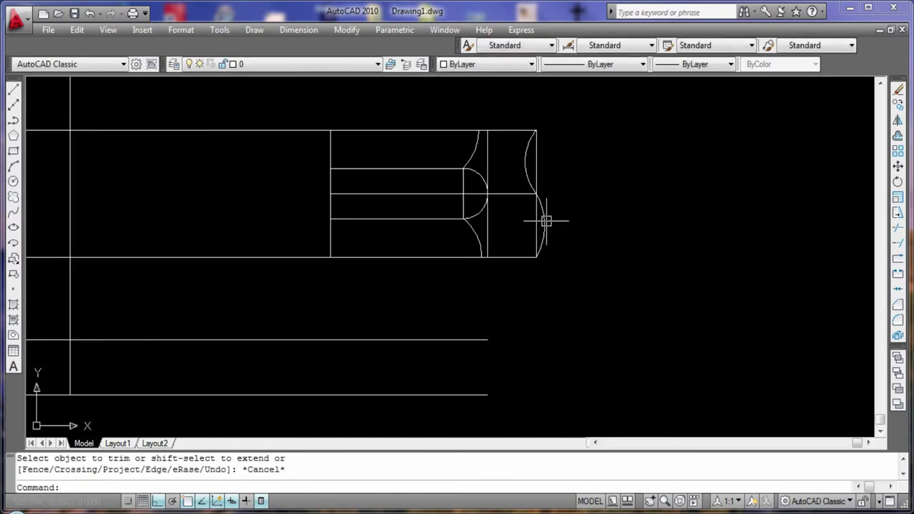
click(298, 29)
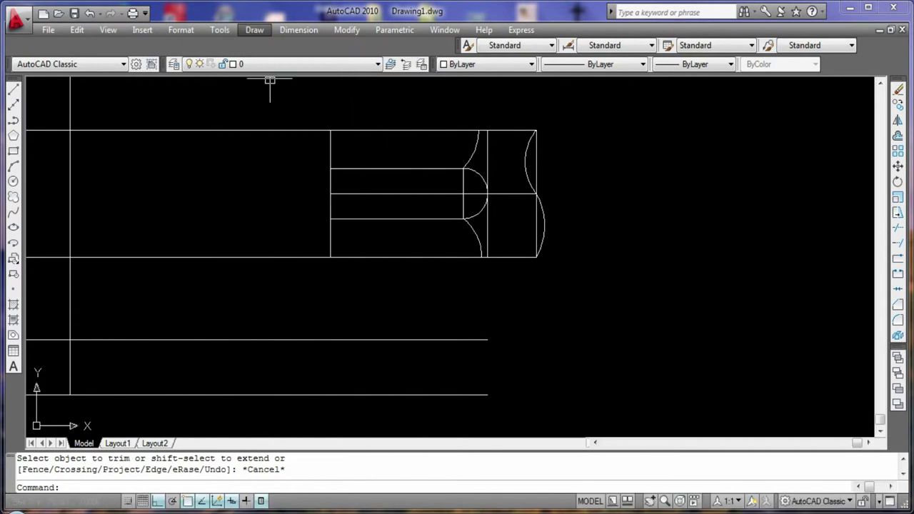
Step: Attempt a first hatch by picking inside the upper arc region, then cancel it
click(254, 29)
click(272, 344)
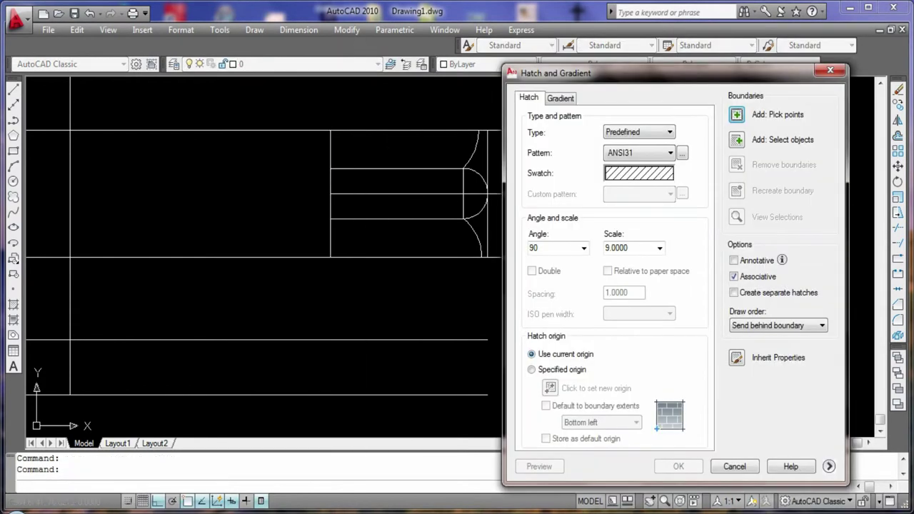
click(777, 114)
click(521, 153)
key(Return)
click(540, 466)
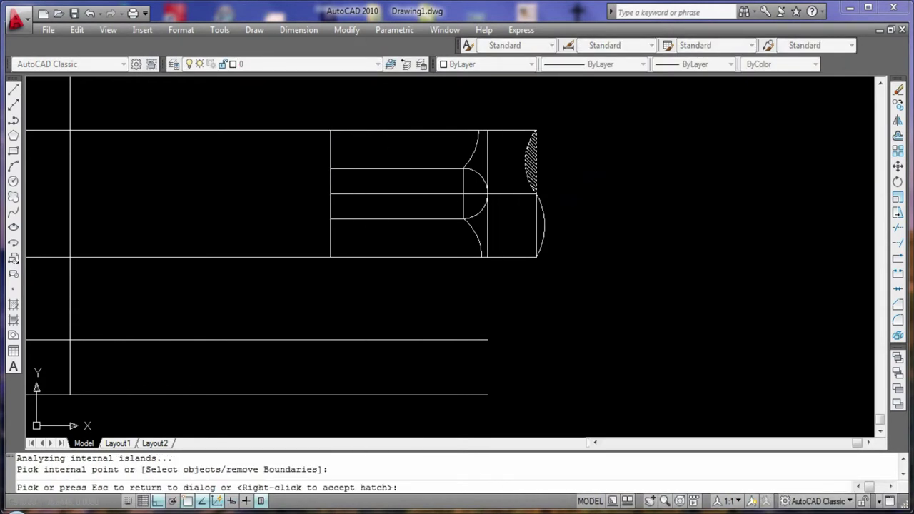
click(615, 386)
key(Escape)
key(Escape)
Step: Erase the failed first hatch from the end piece
scroll(745, 85, down, 2)
scroll(674, 245, up, 3)
scroll(673, 245, down, 2)
scroll(675, 228, up, 1)
scroll(608, 220, up, 2)
click(368, 230)
key(Delete)
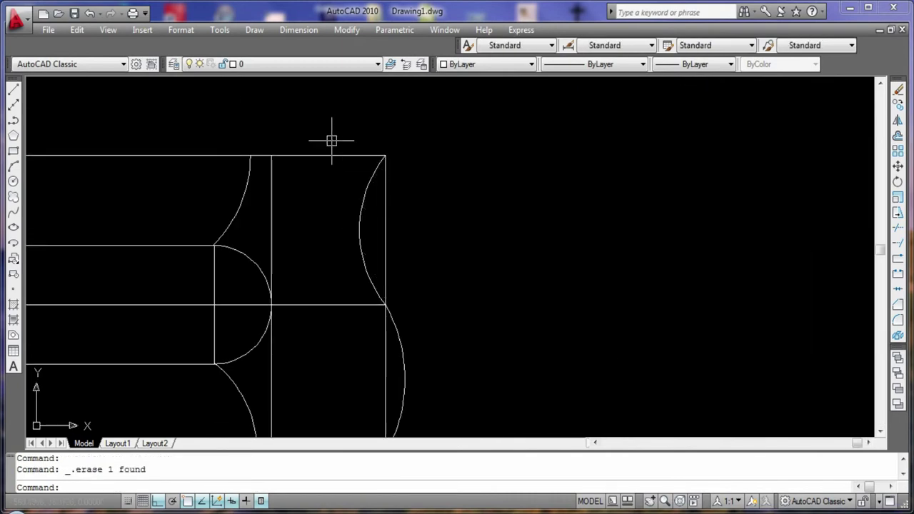
text(hatch)
Step: Re-pick the upper arc region and apply the ANSI31 hatch at angle 90, scale 9, after previewing
key(Return)
click(777, 115)
click(368, 207)
key(Return)
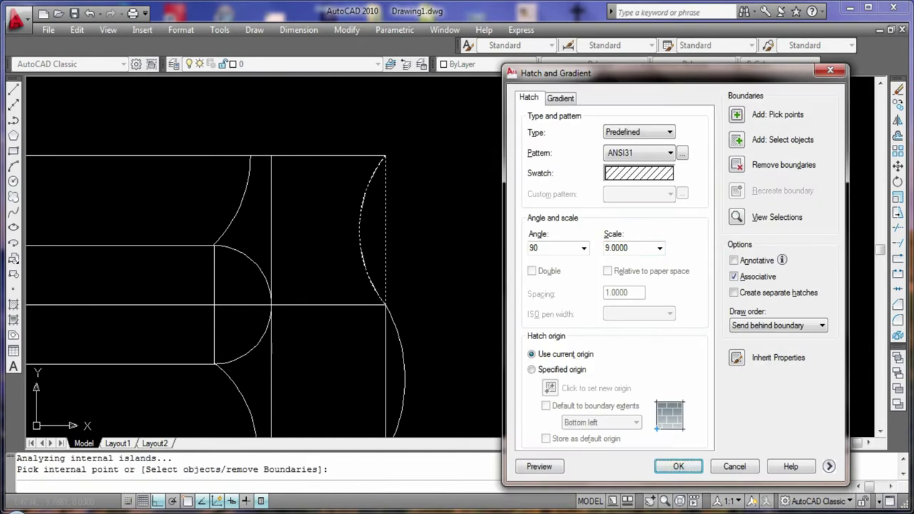
click(540, 466)
key(Return)
click(679, 467)
scroll(588, 205, down, 2)
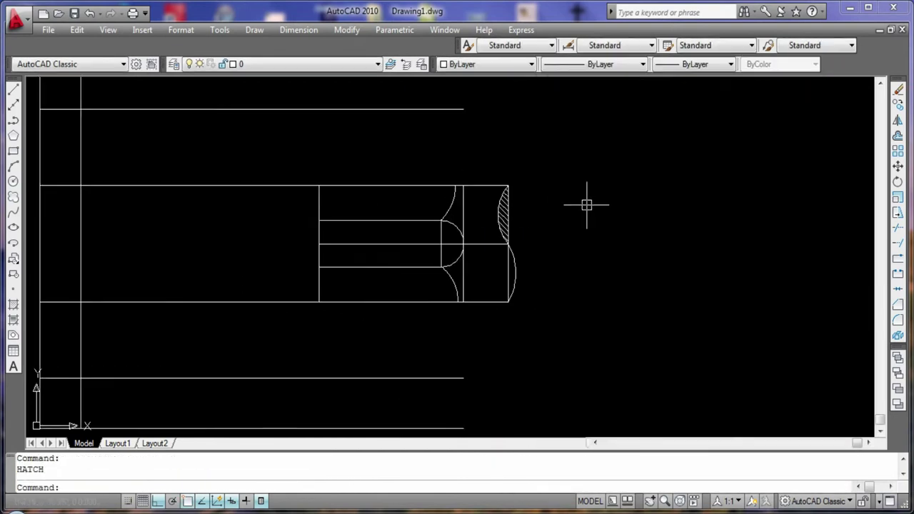
scroll(682, 233, down, 2)
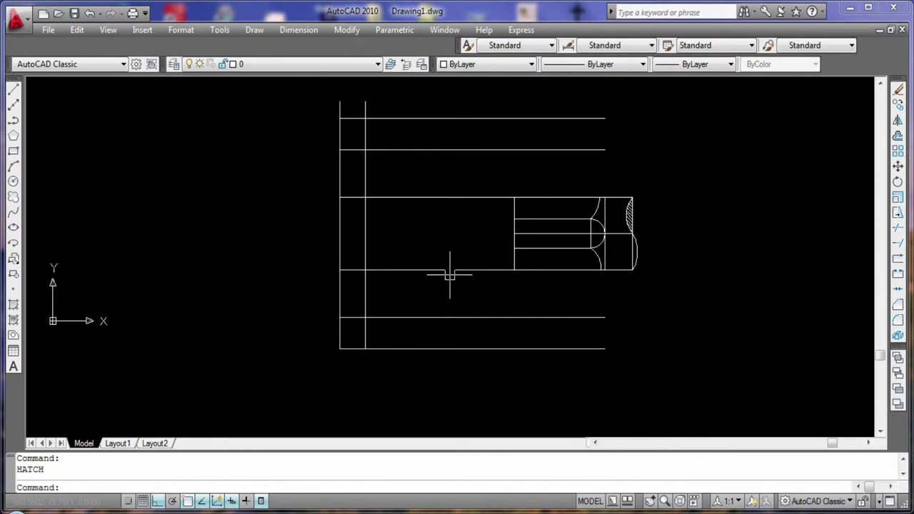
Step: Replace a stray centre line with a 75-unit line along the centre
click(13, 89)
click(515, 233)
click(366, 233)
key(Escape)
click(441, 234)
key(Delete)
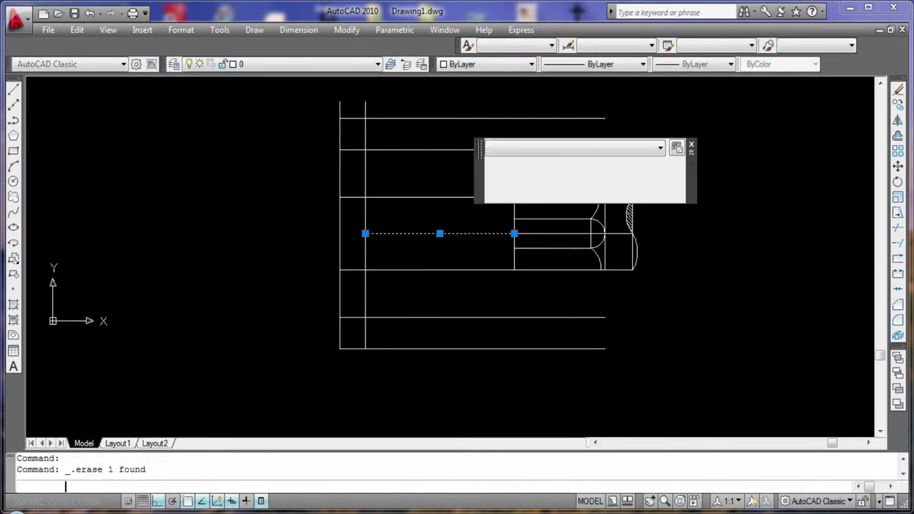
click(13, 89)
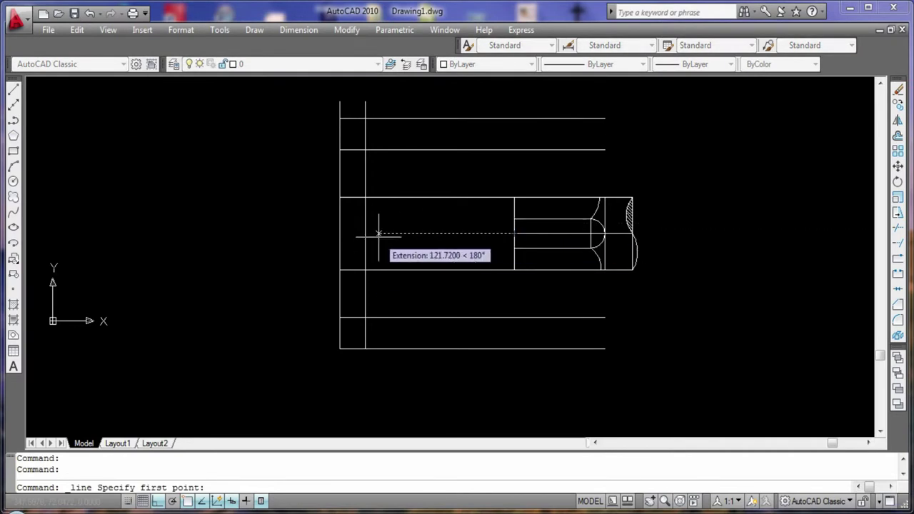
click(366, 232)
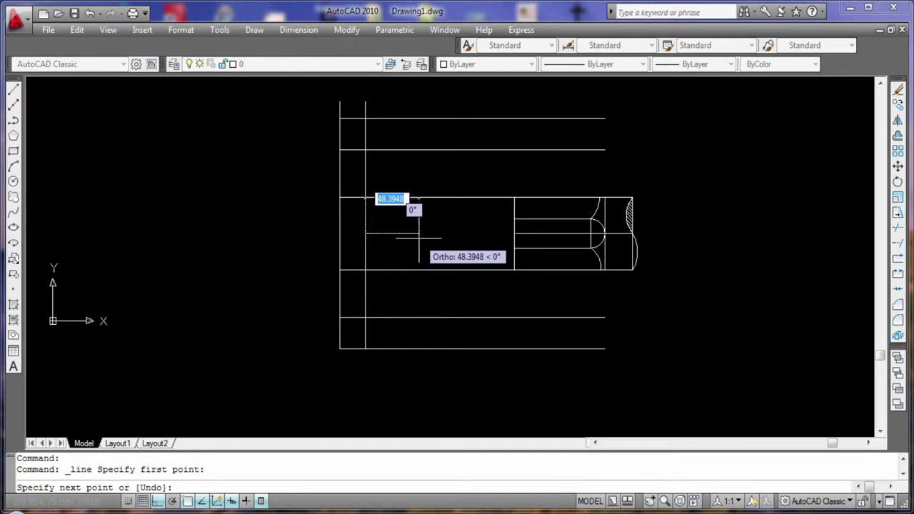
text(75)
key(Return)
Step: Draw the vertical closing line between the top and bottom slot lines
key(Return)
click(12, 89)
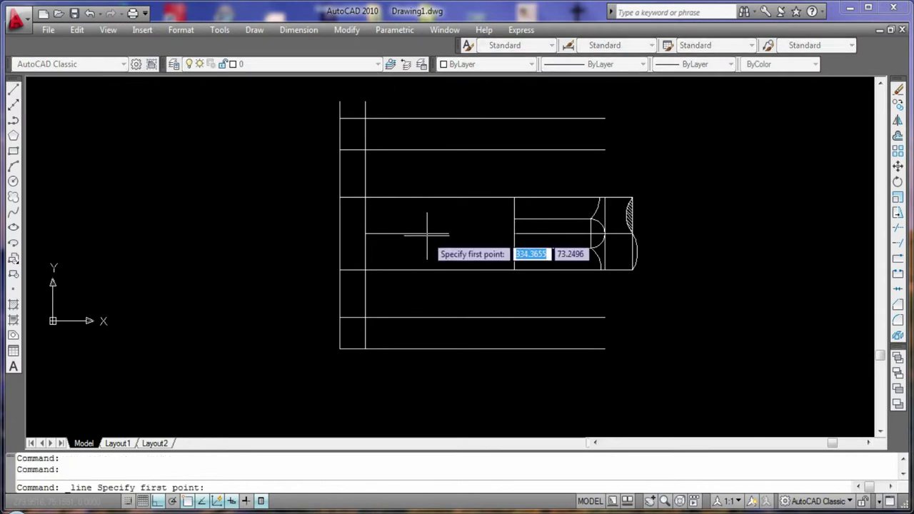
click(448, 234)
click(449, 198)
click(448, 270)
key(Return)
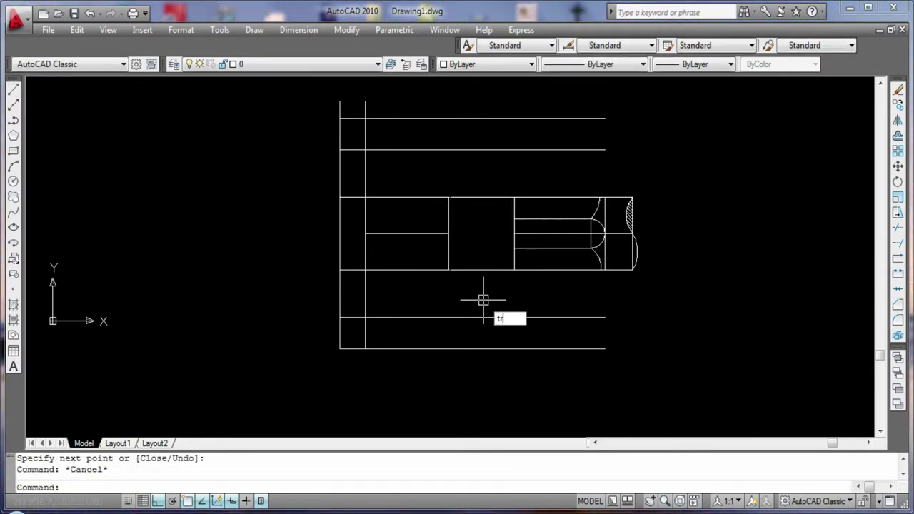
Step: Trim the overhanging top and bottom lines and fillet them into a semicircular end
key(Return)
key(Return)
click(482, 198)
click(479, 270)
key(Escape)
text(f)
key(Return)
click(403, 198)
click(403, 270)
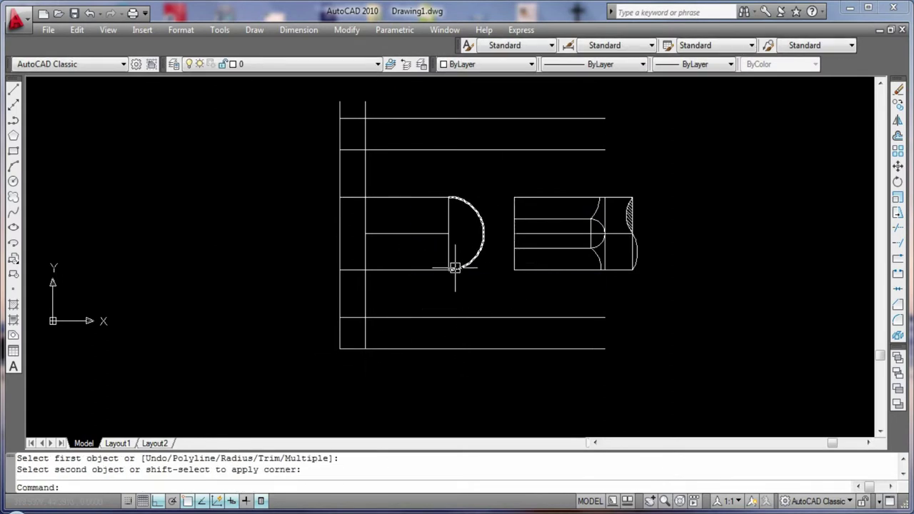
Step: Start a linear dimension at the bottom slot line, then cancel it
click(299, 29)
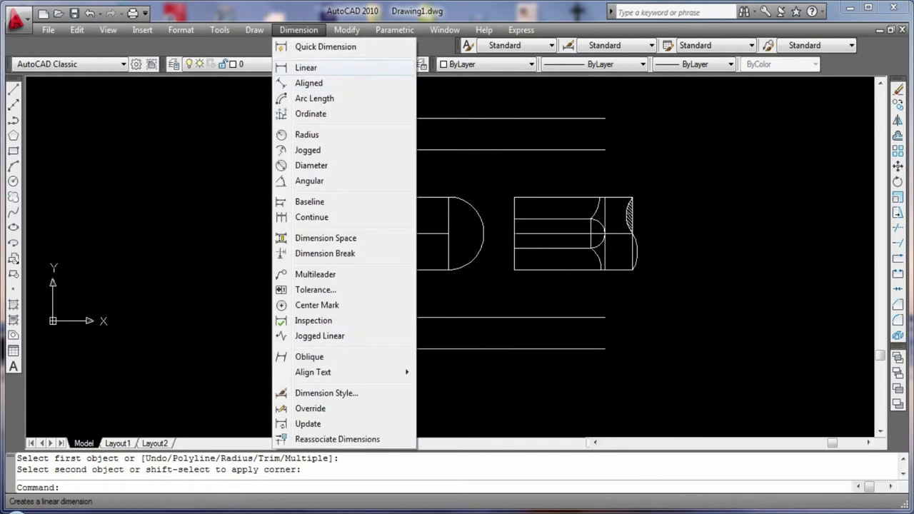
click(305, 64)
click(340, 269)
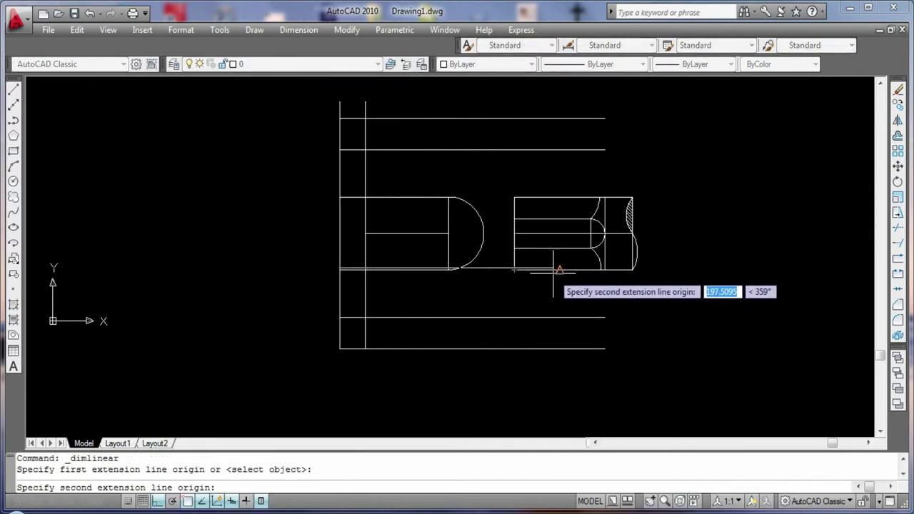
key(Escape)
Step: Erase the slot's rounded end arc and its lower line
click(483, 233)
key(Delete)
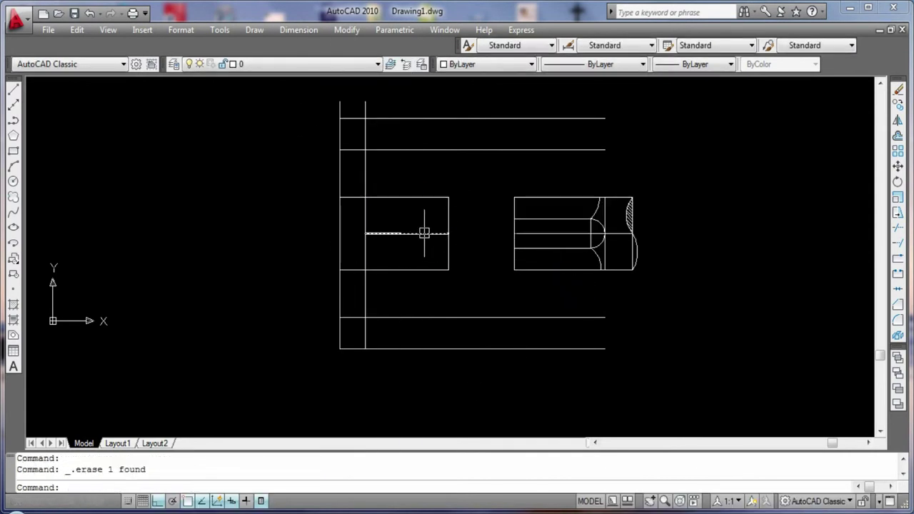
click(424, 270)
key(Delete)
Step: Redraw the centre line from the right block leftward, plus a short left edge line
click(13, 90)
click(515, 234)
click(340, 233)
key(Return)
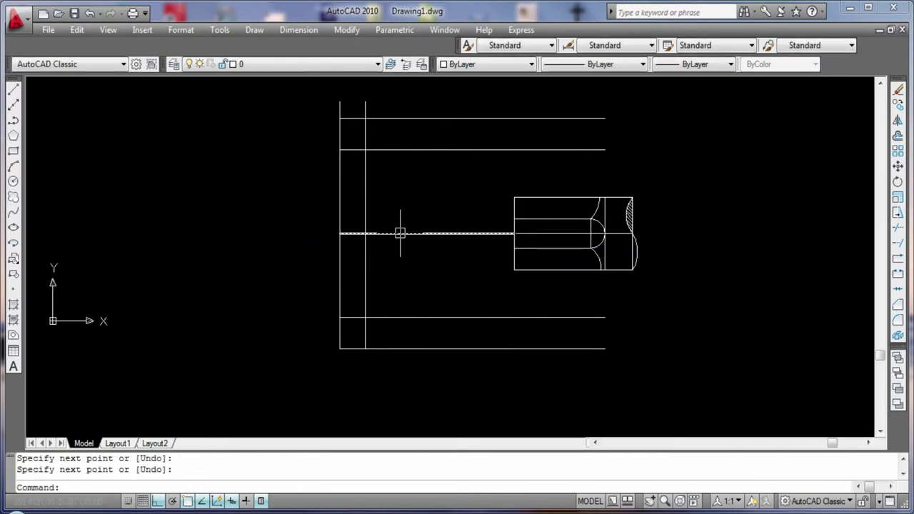
click(13, 89)
click(340, 197)
click(340, 233)
key(Return)
Step: Redraw the bottom slot line from the right block to the left end
click(13, 90)
click(514, 270)
click(340, 270)
key(Return)
Step: Draw a vertical edge from the top line to the centre, removing a misplaced 63-unit line
click(13, 89)
click(365, 198)
click(364, 233)
key(Return)
key(Return)
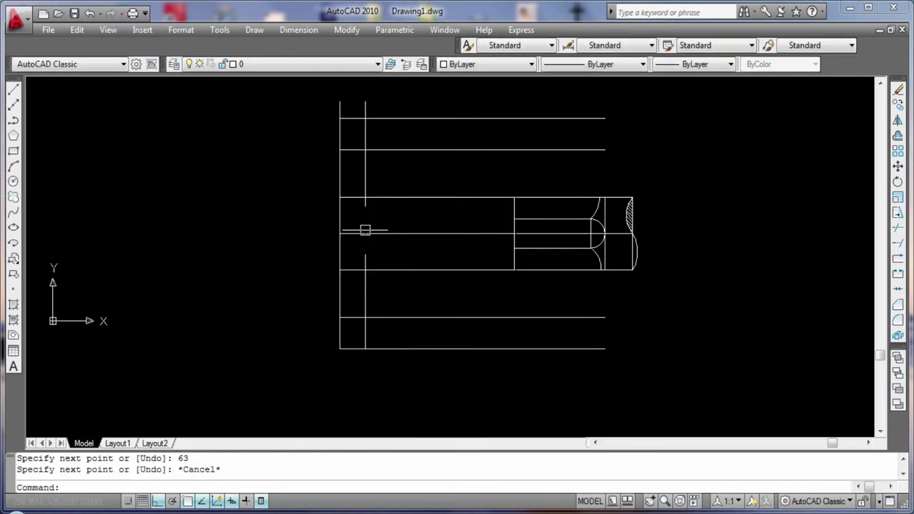
click(393, 197)
text(63)
key(Return)
key(Escape)
click(394, 215)
key(Delete)
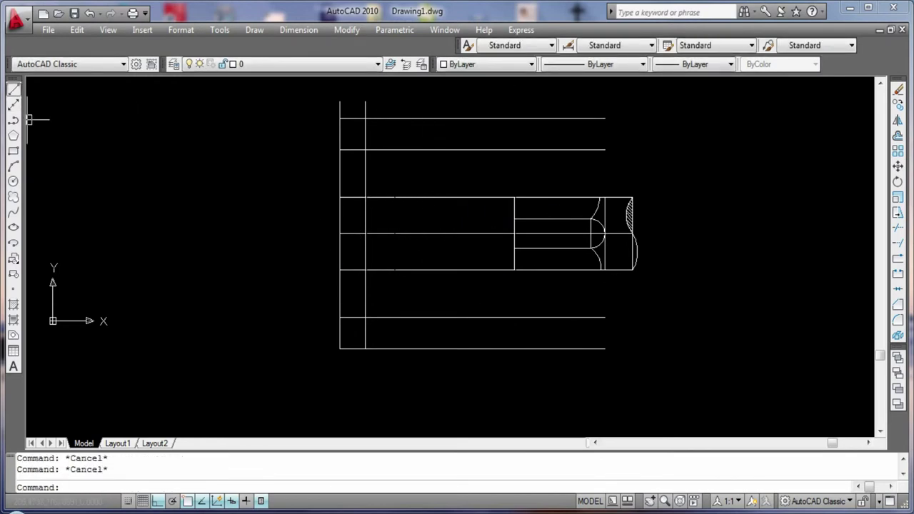
Step: Replace the old centre line with a 70-unit centre line from the edge midpoint
click(13, 89)
key(Escape)
click(431, 235)
key(Delete)
click(13, 89)
click(365, 234)
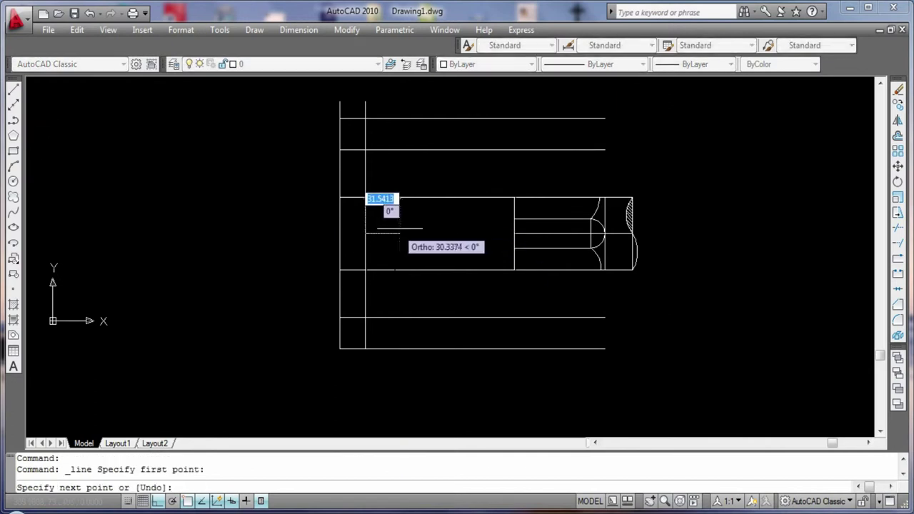
key(Return)
key(Escape)
key(Return)
Step: Draw a vertical line from the centre line down to the bottom slot line
click(439, 214)
key(Escape)
click(13, 88)
click(443, 233)
click(443, 271)
key(Return)
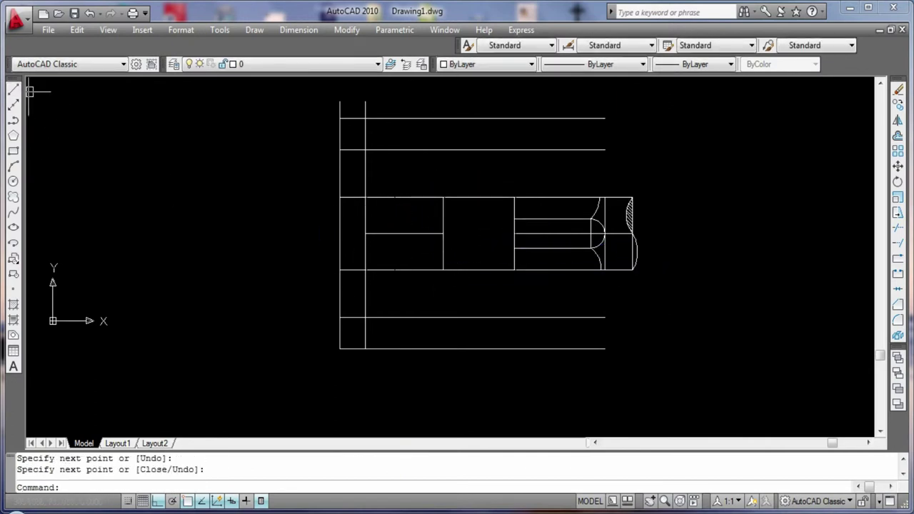
click(13, 88)
key(Escape)
Step: Offset a vertical line 12.5 units to mark the slot end
text(o)
key(Return)
click(443, 225)
text(1)
key(Return)
click(443, 225)
click(432, 243)
Step: Fillet the top and bottom slot lines, then erase an unwanted semicircle
key(Escape)
key(f)
key(Return)
click(391, 198)
click(348, 268)
click(323, 266)
key(Delete)
Step: Erase the extra horizontal line beyond the slot
click(431, 224)
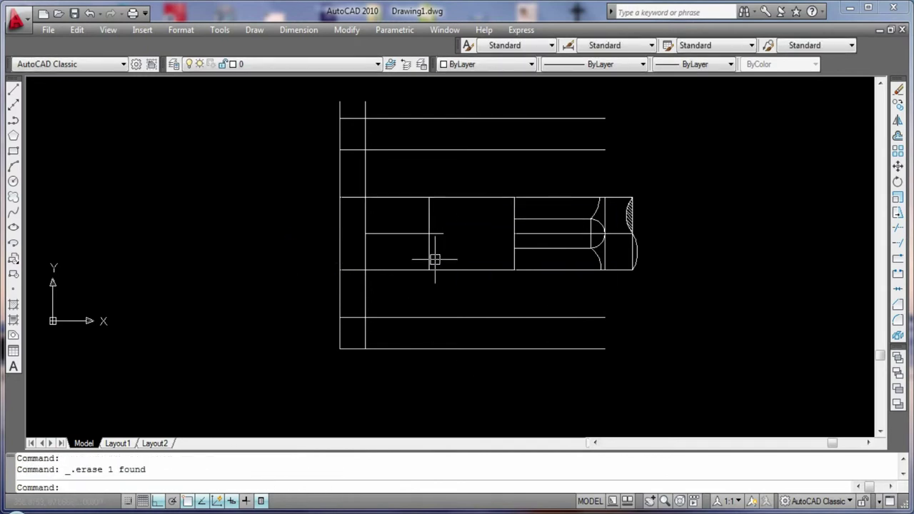
click(450, 198)
key(Delete)
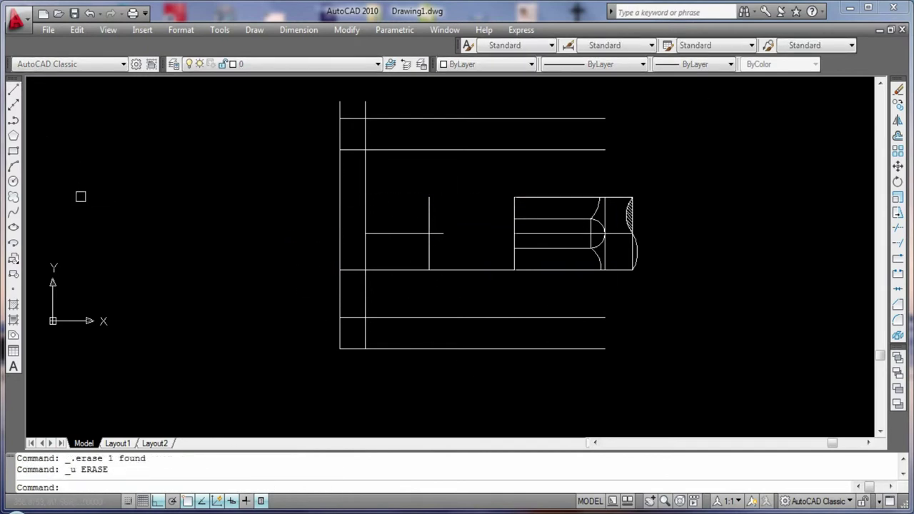
Step: Trim the line ends past the offset line, fillet the slot end, and erase the leftover middle line
text(tr)
key(Return)
key(Return)
text(f)
key(Return)
click(394, 225)
key(Return)
click(394, 198)
click(392, 270)
click(414, 233)
key(Delete)
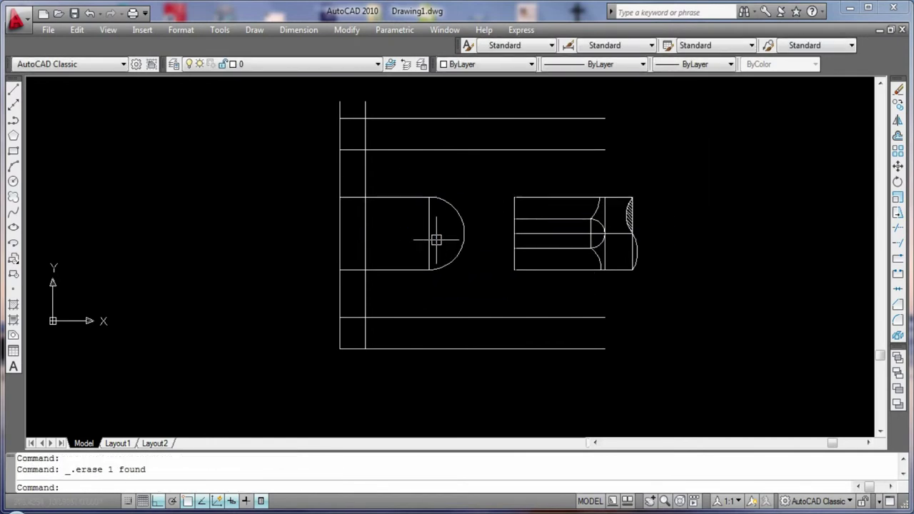
Step: Try a circle centred on the arc's centre, then cancel it
right_click(428, 235)
click(526, 208)
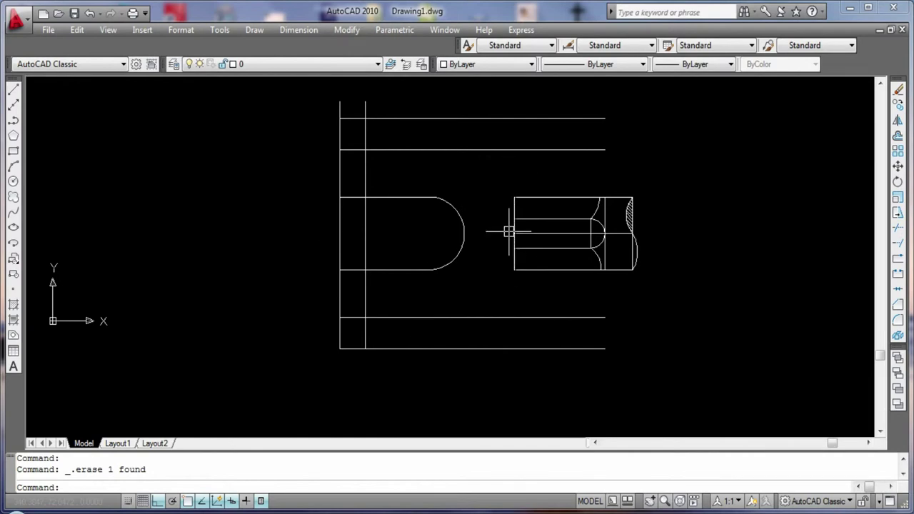
click(13, 181)
click(429, 234)
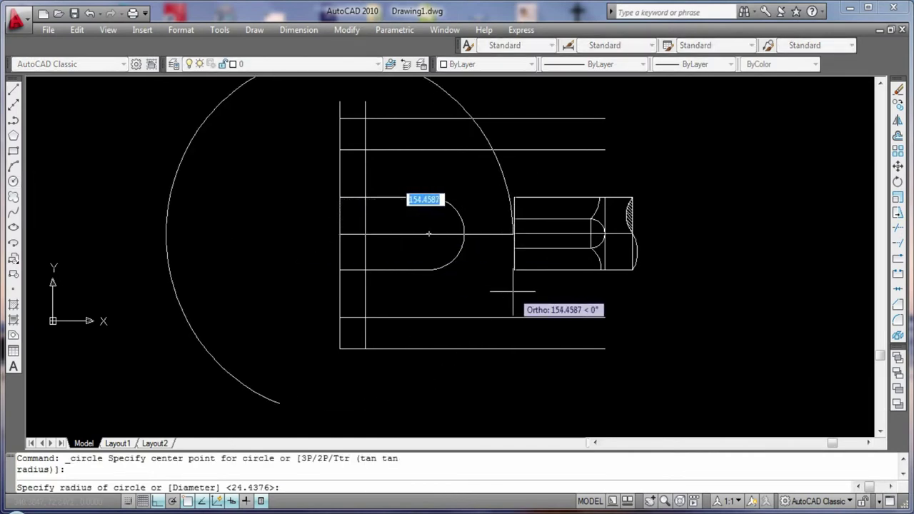
key(Escape)
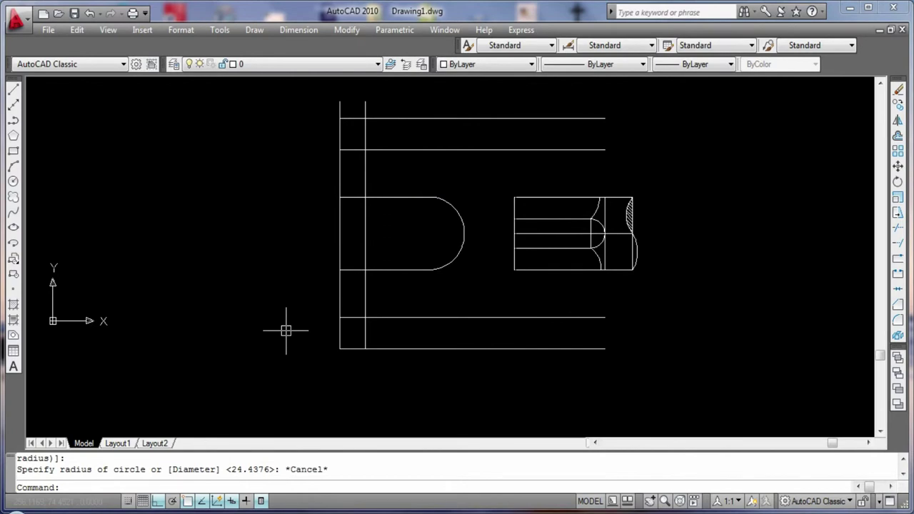
click(299, 29)
click(304, 65)
click(340, 350)
click(605, 350)
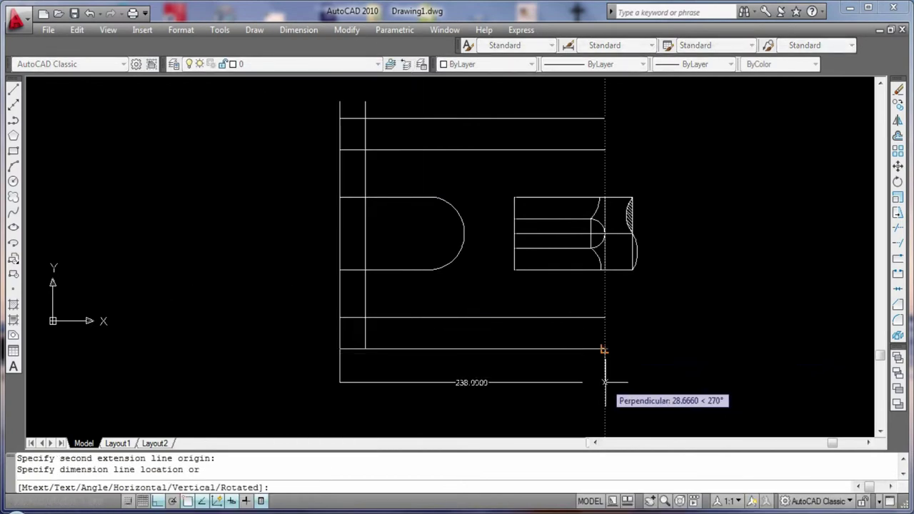
click(605, 383)
click(505, 382)
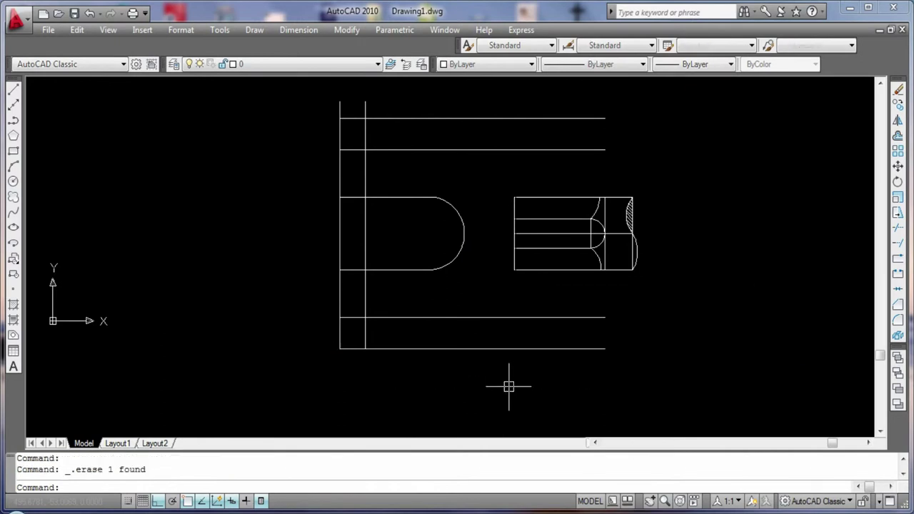
key(Delete)
click(298, 29)
click(306, 66)
click(340, 349)
key(Escape)
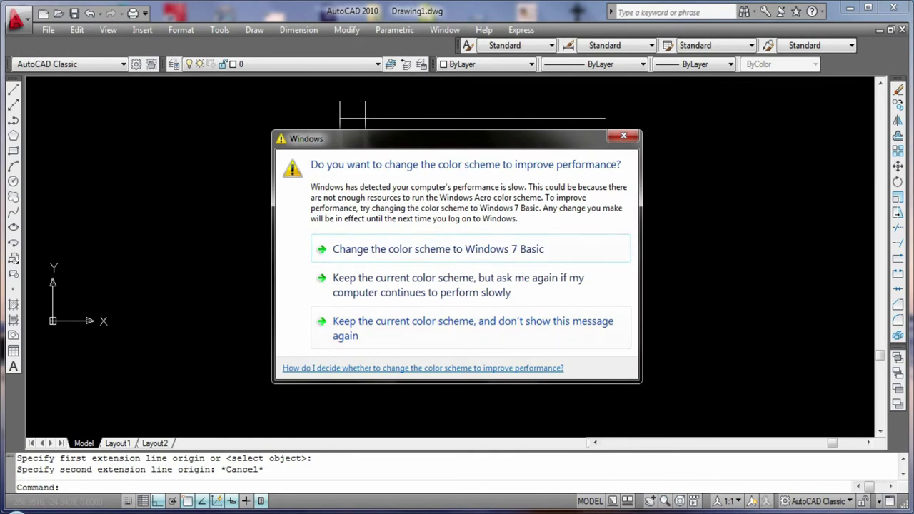
click(471, 328)
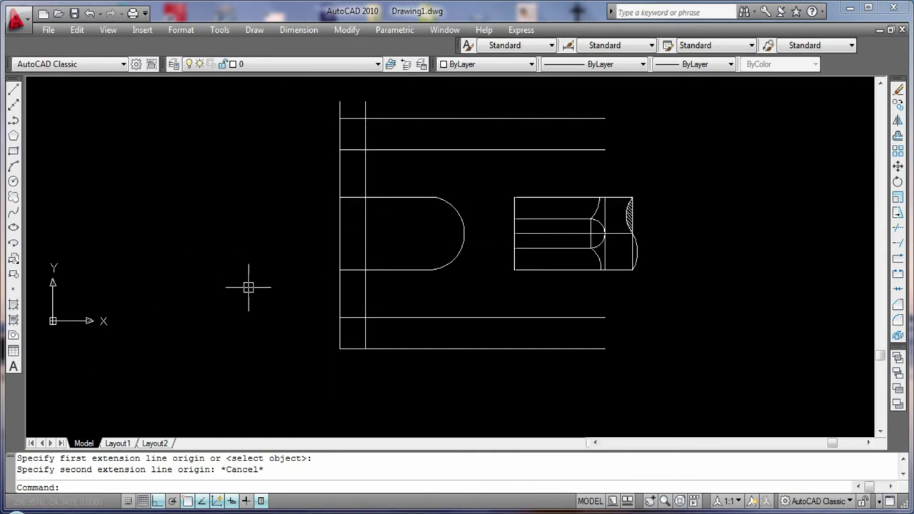
Step: Offset the slot's right vertical line 86 units to the left
click(13, 89)
key(Escape)
key(Return)
click(366, 179)
key(Escape)
key(Return)
text(86)
key(Return)
click(366, 184)
click(310, 193)
click(364, 286)
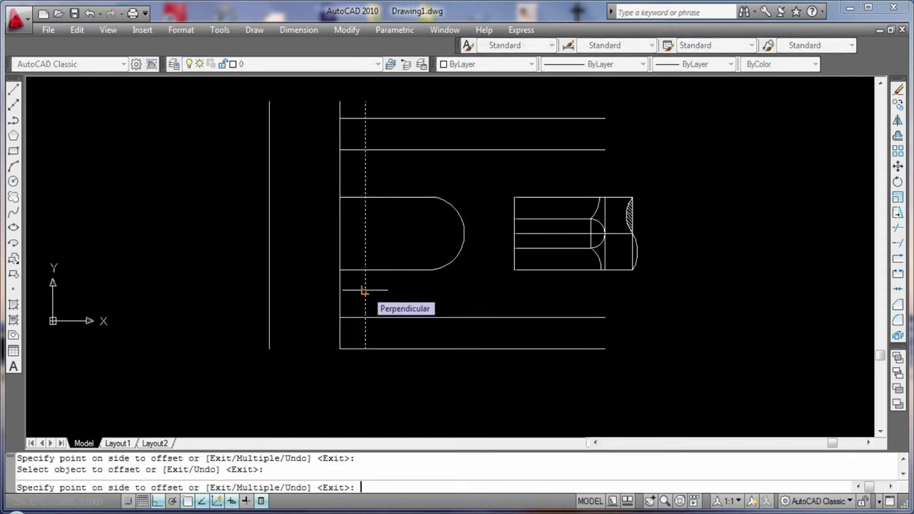
key(Escape)
Step: Delete the extra vertical line and the leftover left vertical line
click(365, 288)
key(Delete)
click(270, 245)
key(Delete)
Step: Draw a centre line from the right piece's edge to the slot's left edge
click(13, 89)
click(514, 234)
click(346, 233)
key(Return)
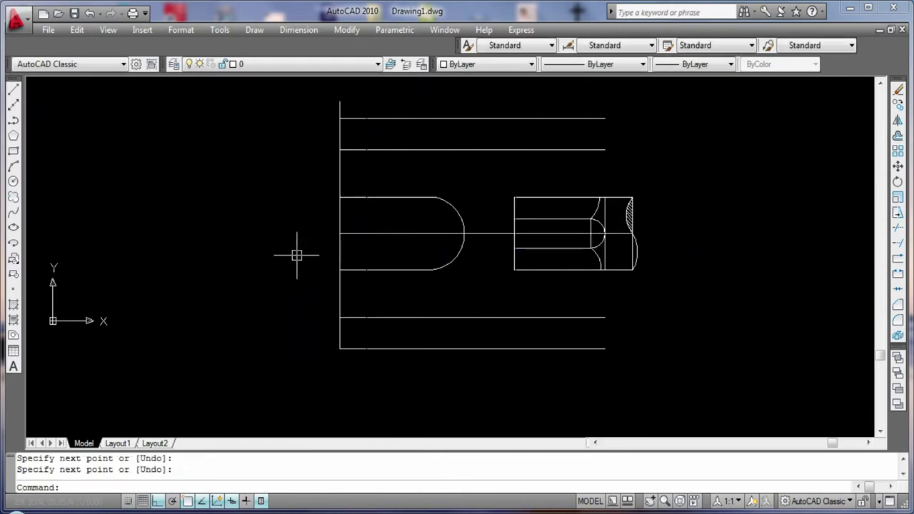
Step: Measure the slot length with a linear dimension, then delete the slot's semicircular end
click(299, 29)
click(306, 70)
click(436, 197)
click(340, 198)
key(Escape)
click(463, 227)
key(Delete)
Step: Measure the slot again, then delete the upper and lower short slot edges
click(299, 29)
click(306, 69)
click(430, 198)
key(Escape)
click(400, 197)
key(Delete)
click(400, 269)
key(Delete)
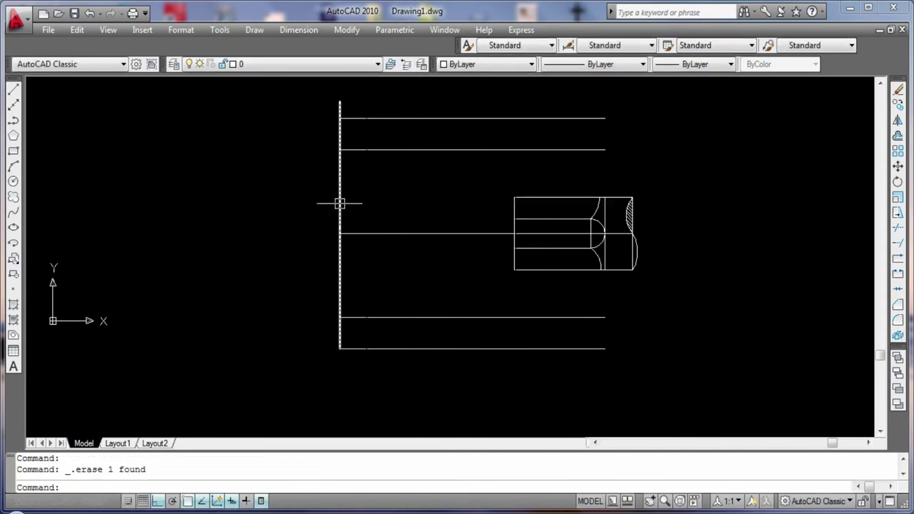
Step: Redraw the top and bottom slot edges to the left vertical line and remove the centre line's left part
click(13, 90)
click(514, 197)
click(340, 198)
key(Return)
key(Return)
click(514, 269)
click(340, 269)
key(Return)
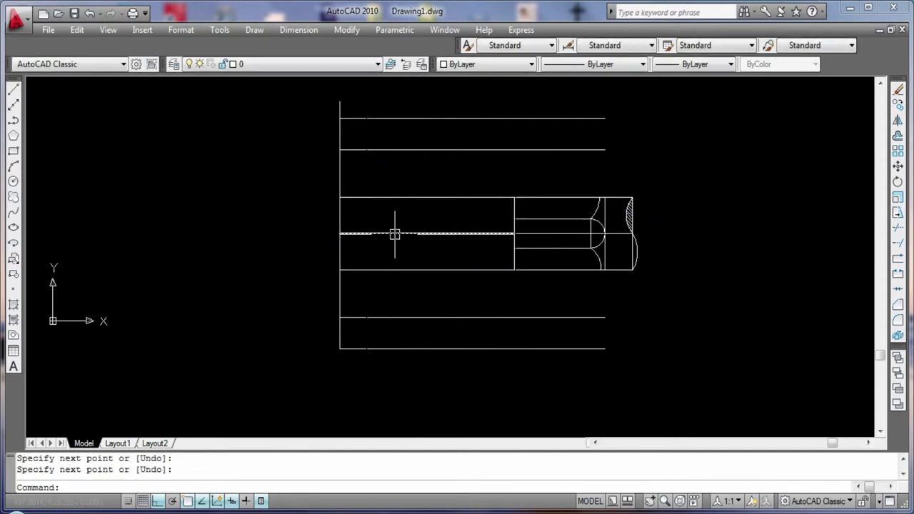
click(393, 233)
key(Delete)
Step: Draw a 70-unit guide line and a vertical slot end edge at that mark, then delete the guide
click(13, 89)
click(340, 225)
text(70)
key(Return)
key(Escape)
click(13, 89)
click(418, 197)
click(418, 269)
key(Return)
click(394, 225)
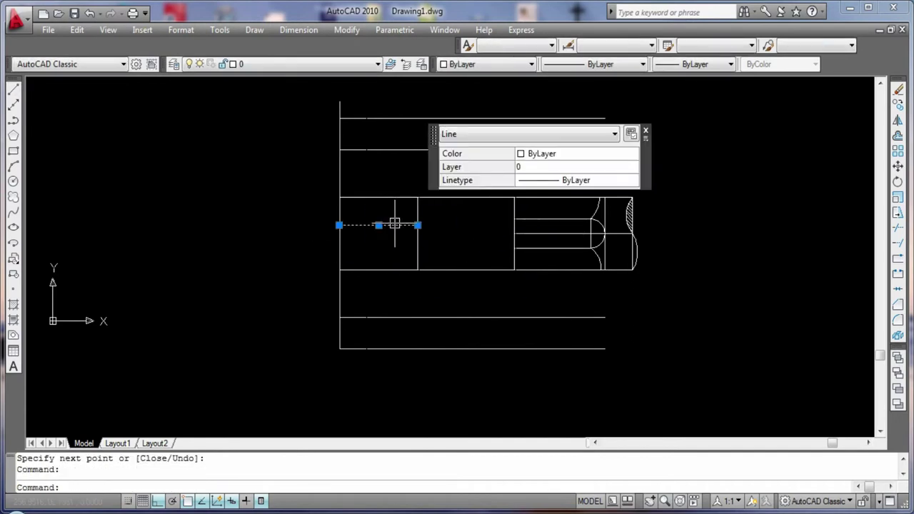
key(Delete)
Step: Trim the slot edges beyond the new end, using a Fence crossing
click(460, 211)
click(251, 259)
text(f)
key(Return)
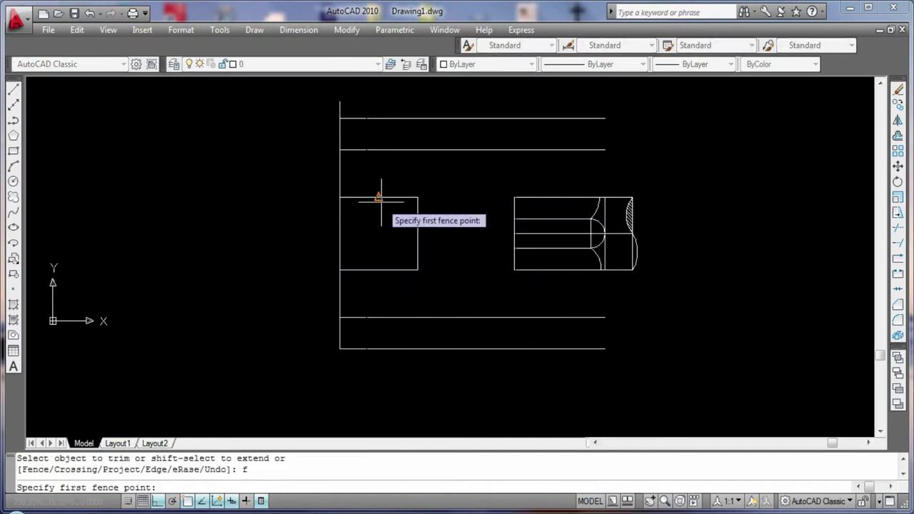
click(379, 197)
click(379, 270)
key(Return)
key(Return)
Step: Fillet the top and bottom slot edges into a semicircle and delete the leftover vertical end line
click(371, 270)
click(386, 197)
click(418, 213)
key(Delete)
click(420, 215)
key(Escape)
Step: Replace the slot's semicircular end with a straight vertical end edge
scroll(379, 210, down, 2)
scroll(379, 210, down, 2)
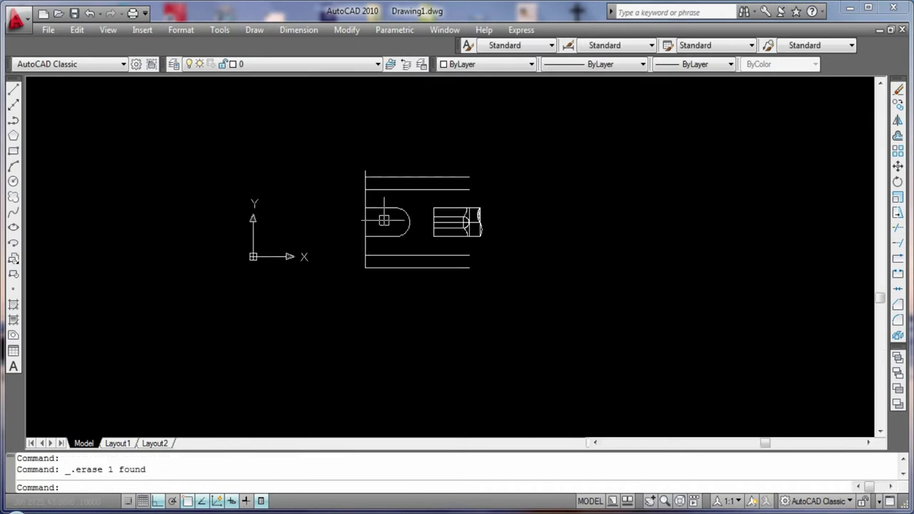
scroll(360, 198, up, 3)
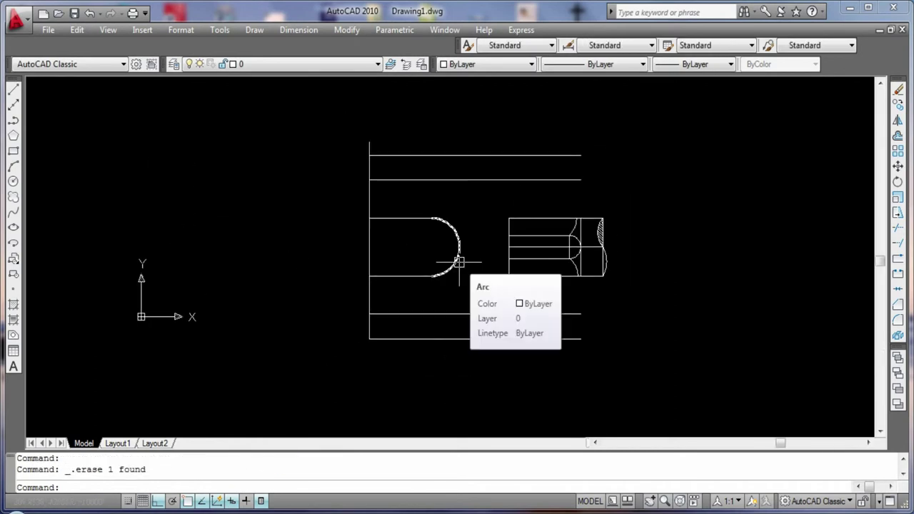
click(458, 262)
key(Delete)
click(13, 90)
click(433, 218)
click(432, 276)
key(Return)
Step: Offset the slot's end edge inward by a distance picked on screen
key(Return)
key(Escape)
text(o)
key(Return)
click(431, 255)
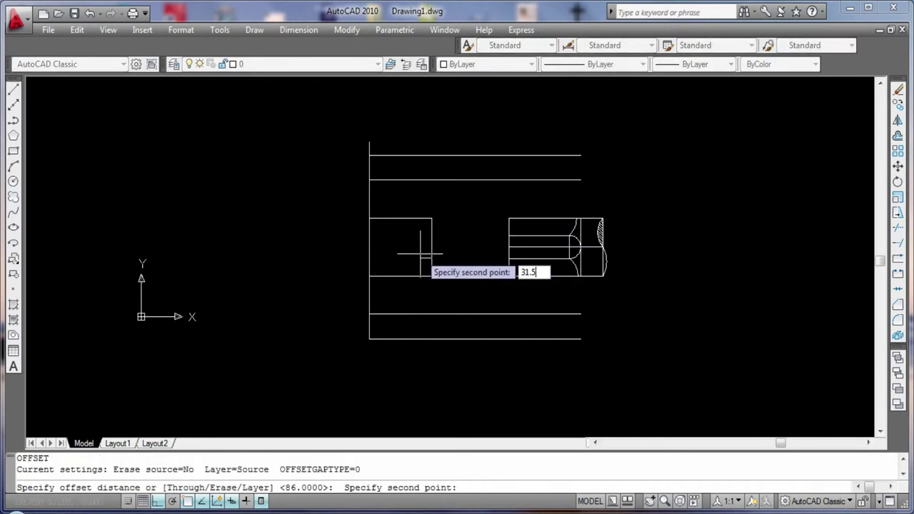
click(421, 253)
click(432, 246)
click(400, 247)
key(Escape)
Step: Trim the top and bottom slot edges beyond the new end edge
key(Return)
key(Return)
click(421, 276)
click(417, 218)
key(Escape)
Step: Round the shortened slot's end into a semicircle and delete the old end edge
text(o)
key(Return)
click(388, 220)
key(Escape)
click(432, 276)
key(Delete)
Step: Start a linear dimension on the shortened slot, then cancel it and zoom around the view
scroll(432, 276, down, 4)
scroll(445, 300, up, 2)
scroll(245, 306, up, 1)
scroll(311, 84, down, 1)
click(308, 61)
click(441, 243)
key(Escape)
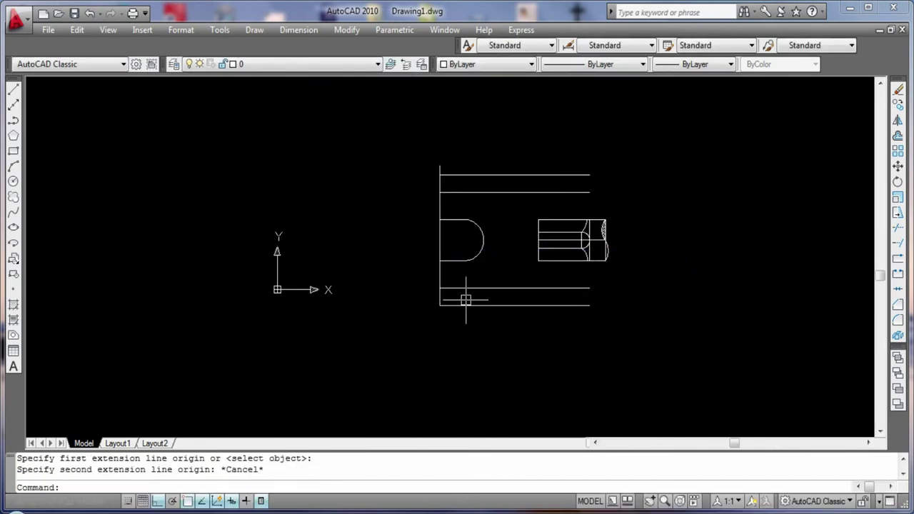
scroll(466, 300, up, 3)
scroll(220, 307, down, 2)
scroll(188, 261, up, 2)
scroll(167, 190, down, 2)
scroll(177, 249, up, 2)
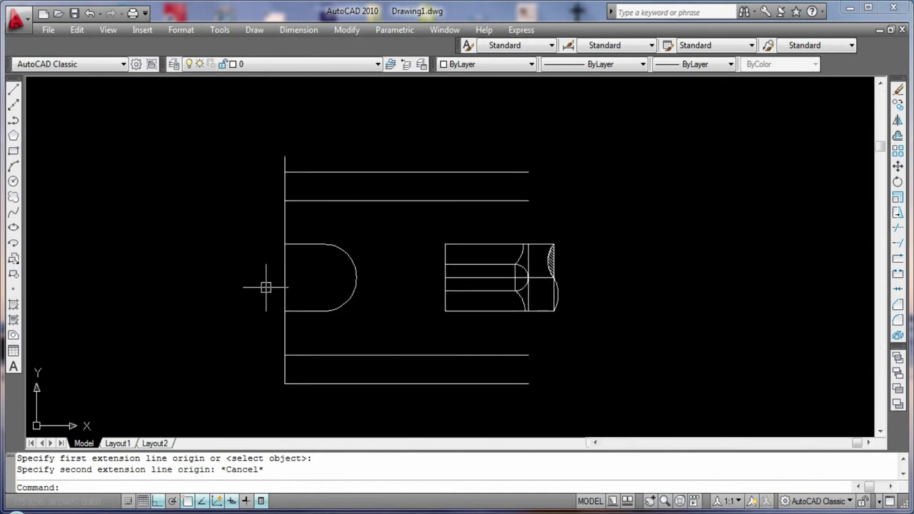
Step: Draw the 43-unit top line from the top bar's left end and a vertical line down to the bottom
click(12, 90)
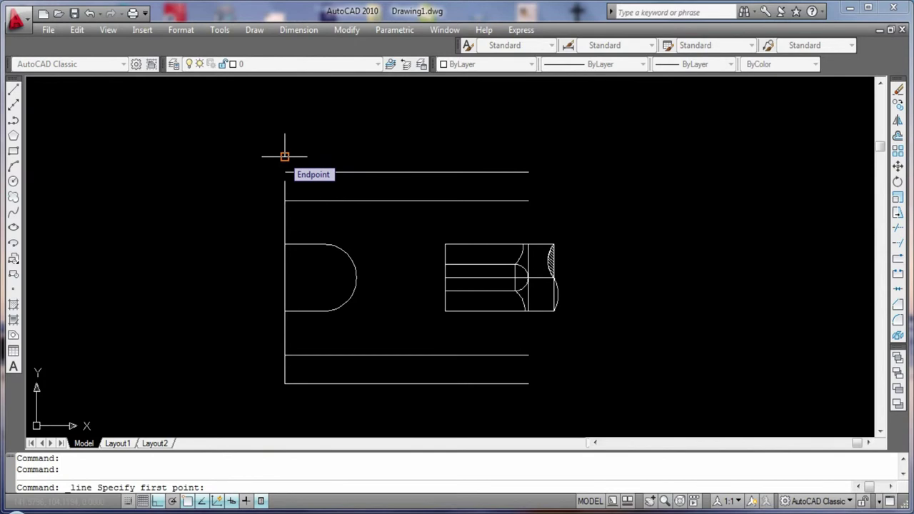
click(284, 156)
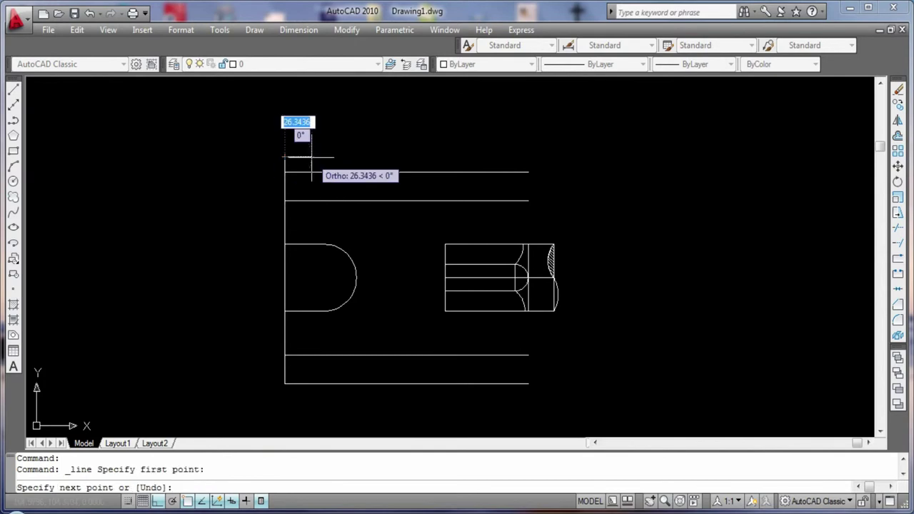
text(43)
key(Return)
key(Escape)
key(Return)
click(328, 156)
click(328, 384)
key(Return)
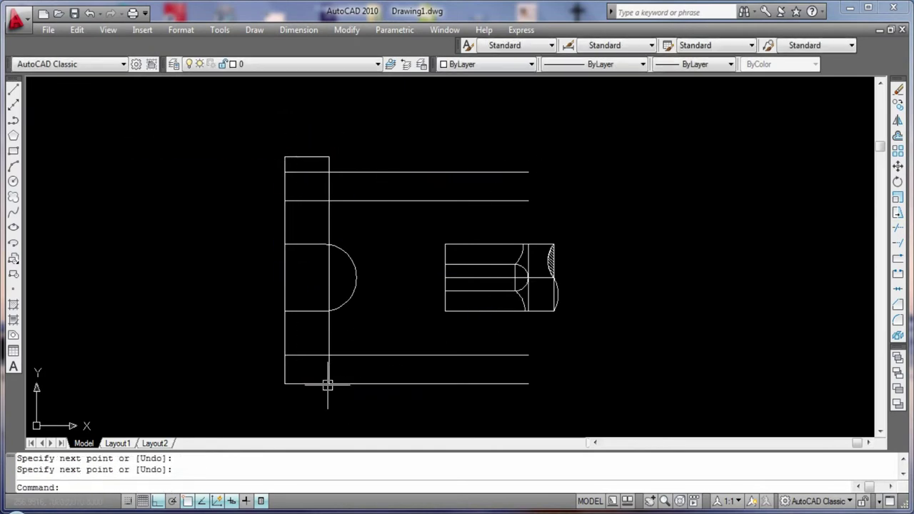
Step: Delete the slot's semicircular end, draw a middle line to the left column, and trim it
click(356, 275)
key(Delete)
click(313, 312)
click(13, 89)
click(445, 277)
click(285, 278)
key(Return)
key(Return)
key(Escape)
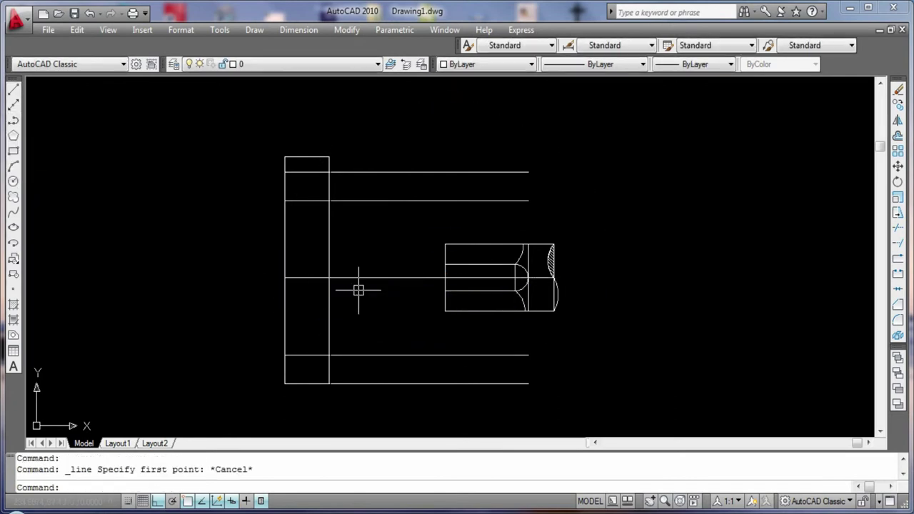
text(tr)
key(Return)
key(Return)
click(369, 279)
Step: Draw a 75-unit horizontal line from the left column edge
click(13, 89)
click(286, 277)
text(75)
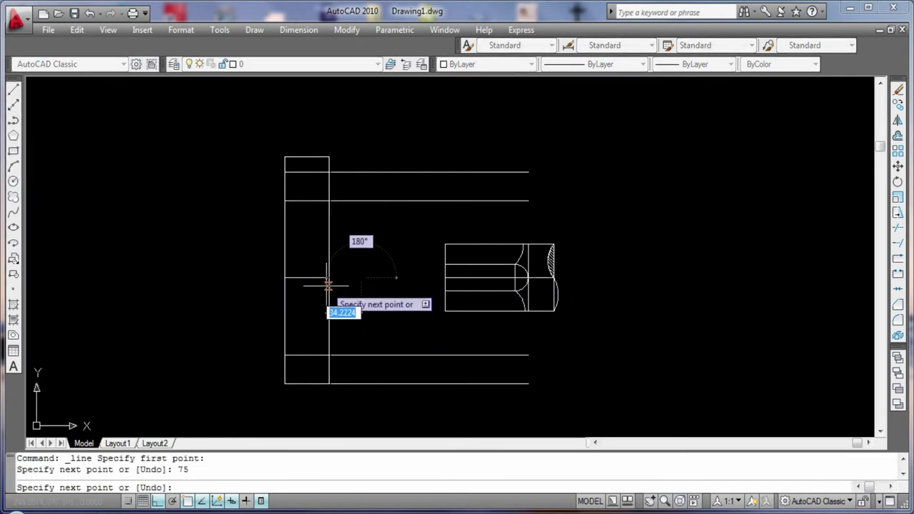
key(Return)
key(Escape)
Step: Add a 31.5-unit vertical at the 75-unit end, replacing a mistaken 63-unit line
click(12, 89)
click(361, 278)
text(63)
key(Return)
key(Escape)
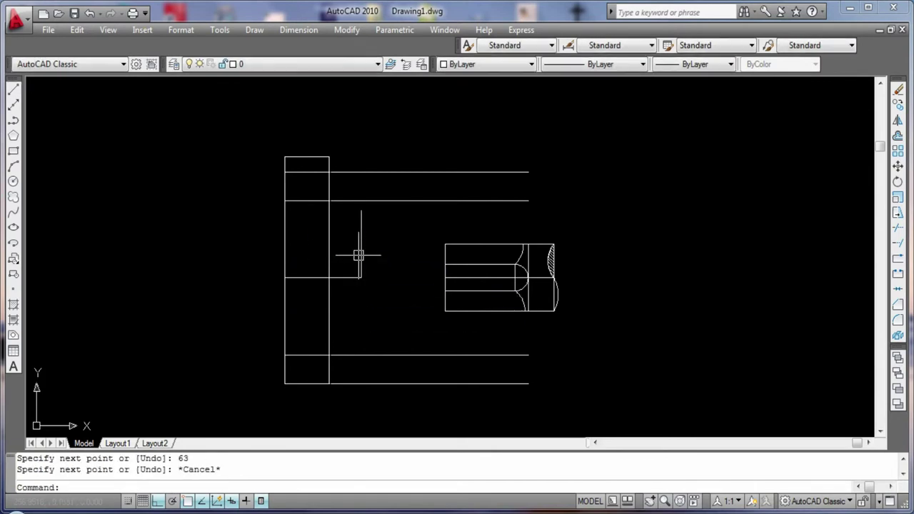
click(362, 248)
key(Delete)
click(13, 89)
click(361, 277)
text(31.5)
key(Return)
click(13, 89)
Step: Sketch slot outline edges and delete the stray diagonal
key(Escape)
click(13, 90)
click(361, 244)
click(329, 244)
click(361, 310)
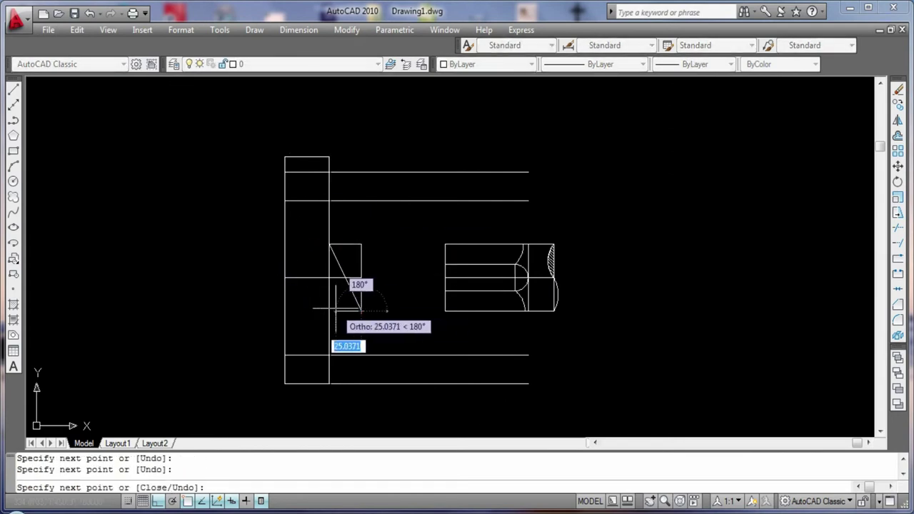
key(Escape)
click(352, 296)
key(Delete)
Step: Delete the small box's right, top and bottom edges
click(13, 90)
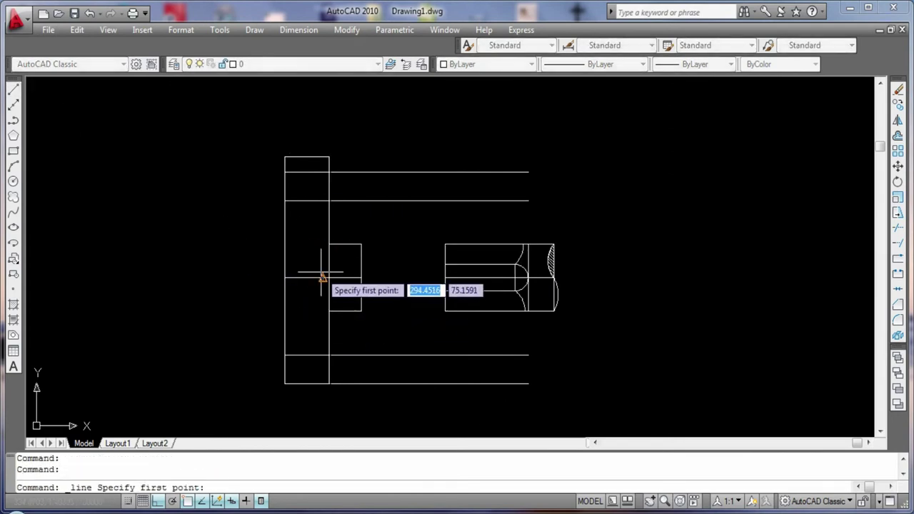
key(Escape)
click(361, 270)
key(Delete)
click(355, 244)
key(Delete)
click(357, 310)
key(Delete)
Step: Draw a 75-unit horizontal line from the column edge
click(13, 90)
click(329, 277)
text(75)
key(Return)
key(Escape)
Step: Add a 31.5-unit vertical at the 75-unit end, replacing a 31.3-unit mistake
click(13, 90)
click(406, 277)
text(31.3)
key(Return)
key(Escape)
click(12, 90)
click(405, 245)
click(406, 300)
key(Delete)
click(13, 90)
click(406, 277)
text(31.5)
key(Return)
key(Escape)
Step: Draw the slot's top and bottom edges back to the column and remove a stray diagonal
click(405, 245)
click(330, 245)
click(406, 311)
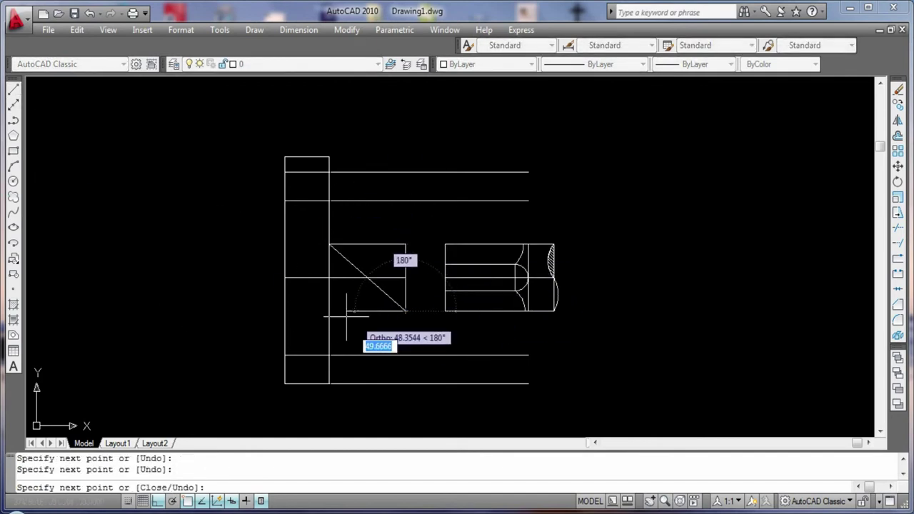
click(329, 310)
click(391, 299)
key(Delete)
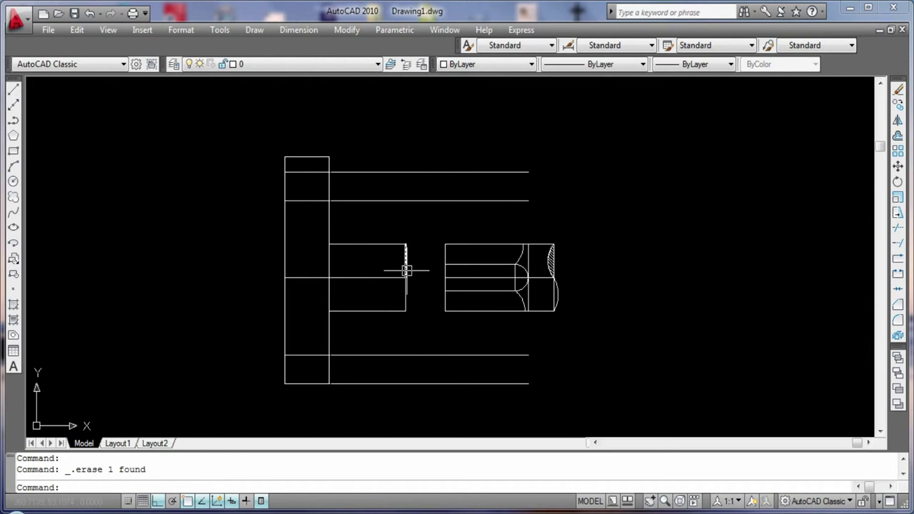
key(Escape)
Step: Offset the slot's end edge 25 units inward
text(o)
key(Return)
click(405, 295)
text(25)
key(Return)
key(Escape)
text(25)
key(Return)
click(406, 294)
click(378, 309)
key(Escape)
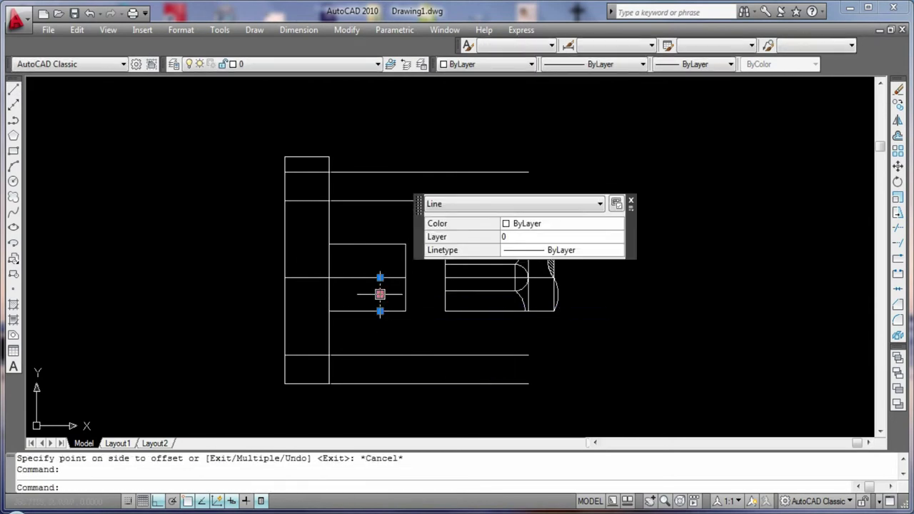
Step: Offset a line by 10 units inside the slot
click(13, 89)
key(Escape)
key(o)
key(Return)
text(10)
key(Return)
click(407, 306)
click(372, 298)
key(Escape)
Step: Trim the upper part of the end edge and delete the short leftover piece
key(t)
key(r)
key(Return)
key(Return)
click(407, 269)
key(Escape)
click(408, 306)
key(Delete)
click(403, 245)
key(Escape)
Step: Fillet the top and bottom edges, then delete the unwanted resulting arc
text(f)
click(357, 245)
click(360, 306)
click(303, 303)
key(Delete)
key(Escape)
Step: Fillet the top and bottom edges into a semicircle and delete the leftover vertical line
key(Escape)
Step: Trim the right ends of the slot's top and bottom edges
text(tr)
key(Return)
click(381, 251)
key(Return)
click(394, 311)
click(394, 278)
text(f)
key(Return)
click(357, 244)
click(365, 312)
click(380, 282)
key(Delete)
key(Escape)
key(Escape)
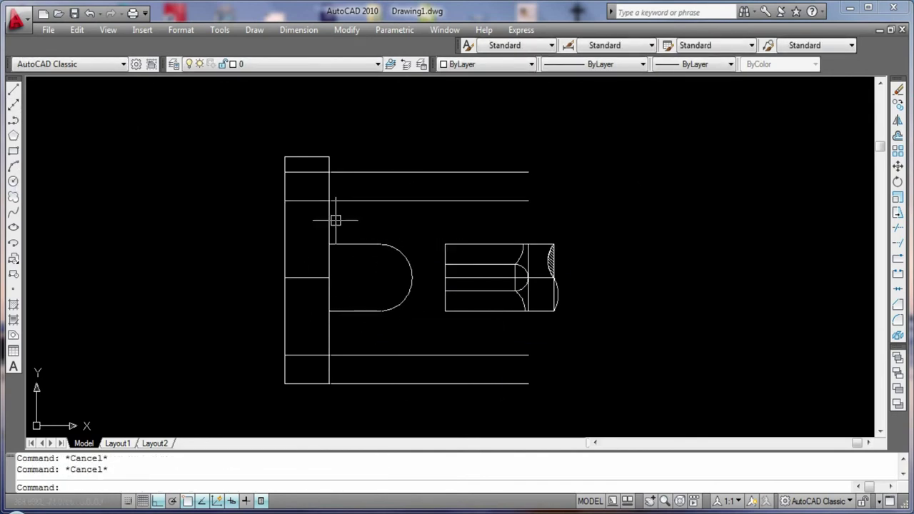
Step: Begin a linear dimension at the column corner, then abandon it
click(298, 29)
click(307, 60)
click(329, 173)
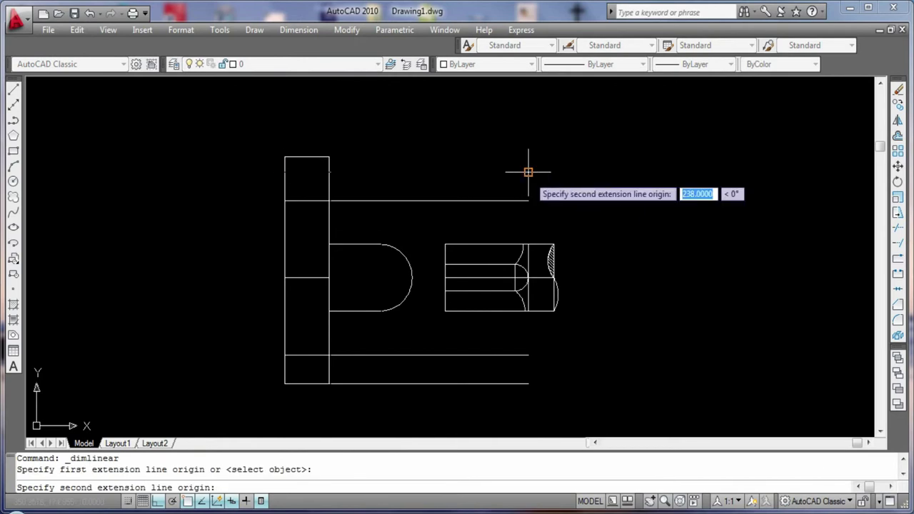
key(Escape)
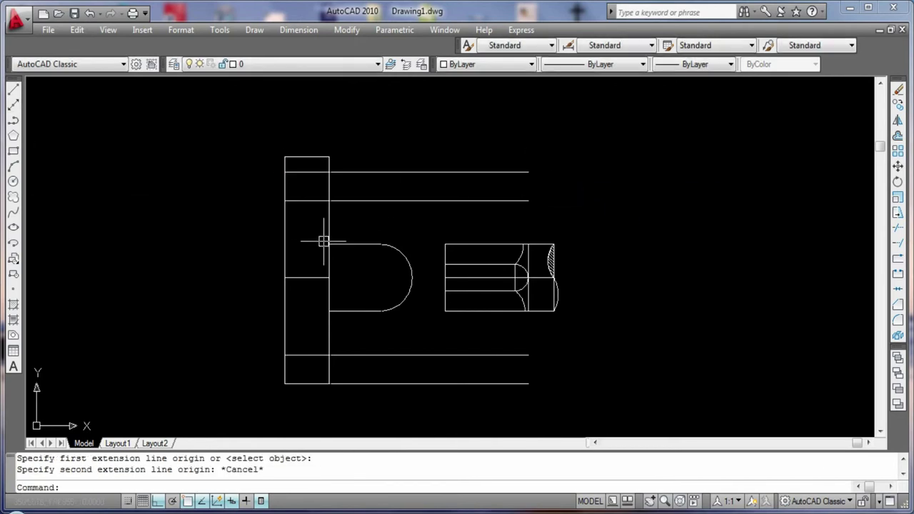
Step: Try offsetting the column's vertical line by 43 units, then cancel the offset
text(o)
key(Return)
key(Return)
click(330, 222)
click(323, 231)
key(Escape)
key(Escape)
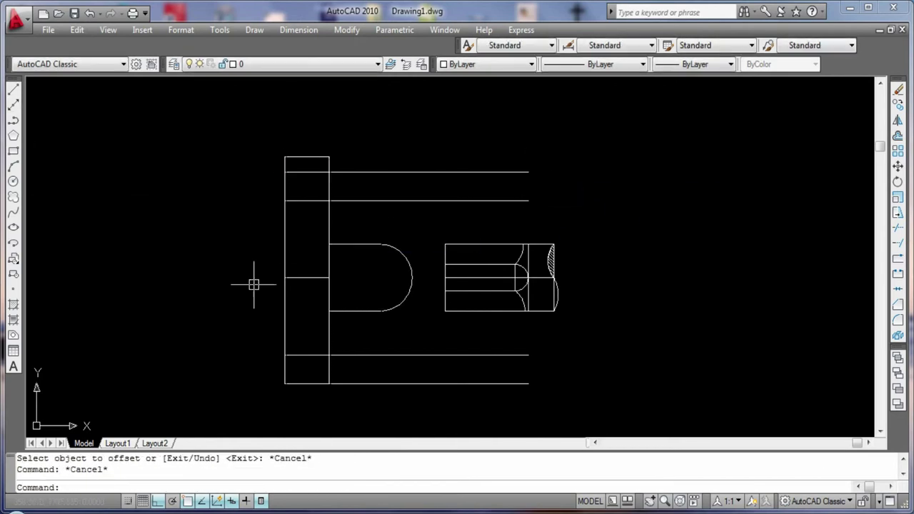
key(Return)
key(Return)
click(330, 214)
click(300, 228)
Step: Draw 43-unit horizontal lines leftward from the top-left and bottom-left corners
key(Return)
key(Return)
key(Return)
click(329, 224)
key(Escape)
click(13, 89)
click(285, 156)
text(43)
key(Return)
key(Escape)
Step: Draw the full-height vertical outer edge joining the ends of the 43-unit lines
key(Return)
click(285, 385)
key(3)
key(Return)
key(Escape)
click(13, 90)
click(240, 156)
click(241, 384)
key(Return)
scroll(279, 341, down, 1)
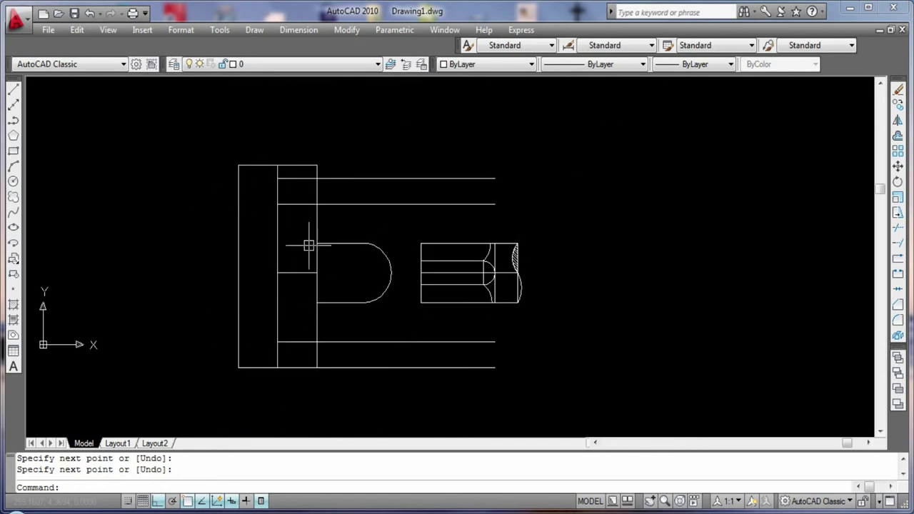
Step: Extend the three horizontal cross lines leftward across the new column to its outer edge
click(13, 90)
click(277, 204)
key(Escape)
text(l)
key(Return)
click(277, 204)
click(238, 204)
key(Return)
click(277, 272)
click(239, 272)
click(278, 342)
click(238, 342)
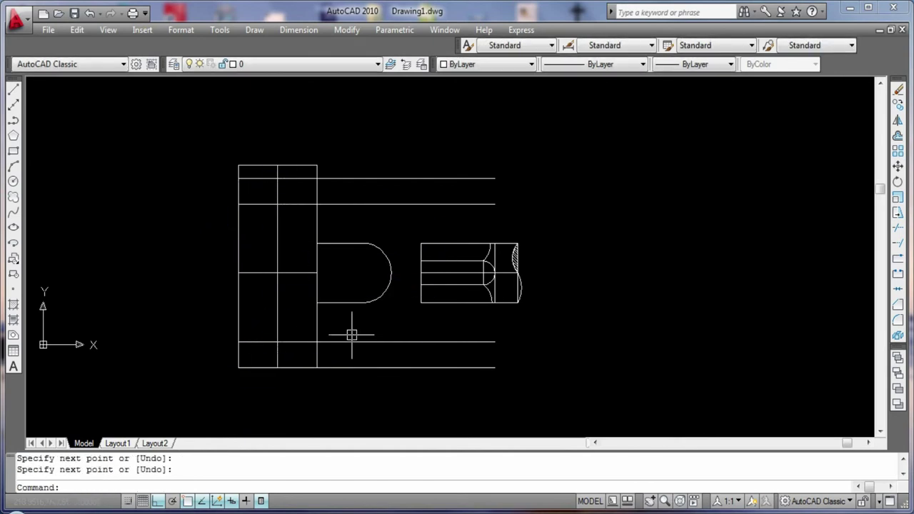
Step: Draw a 25-unit leftward line from the upper left edge of the block
click(12, 90)
click(238, 179)
text(25)
key(Return)
key(Escape)
key(Return)
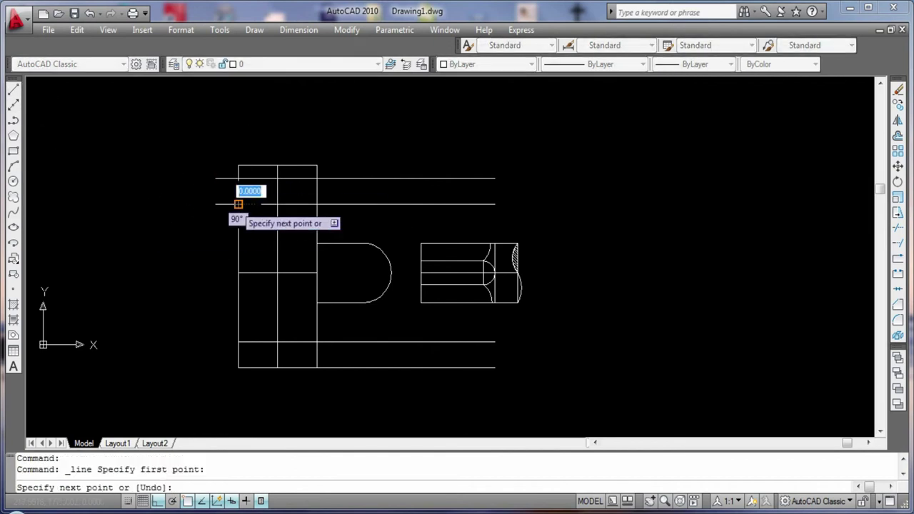
key(Escape)
Step: Add a 25-unit leftward line at the lower edge and the vertical frame edge between them
click(13, 90)
click(216, 204)
click(216, 349)
key(Escape)
key(Delete)
click(238, 342)
text(25)
key(Return)
key(Escape)
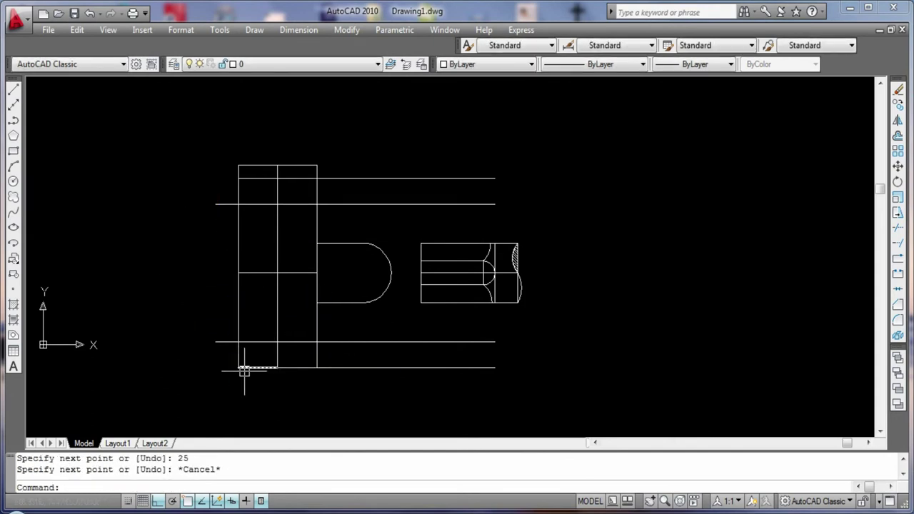
click(216, 205)
click(296, 343)
key(Return)
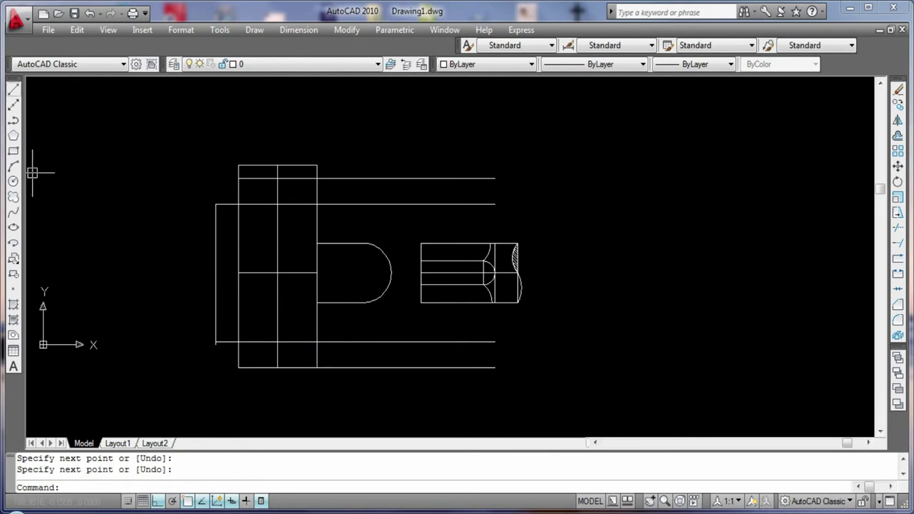
Step: Draw two 63-unit lines forming the small block protruding left at mid-height
click(13, 90)
click(239, 244)
text(63)
key(Return)
key(Escape)
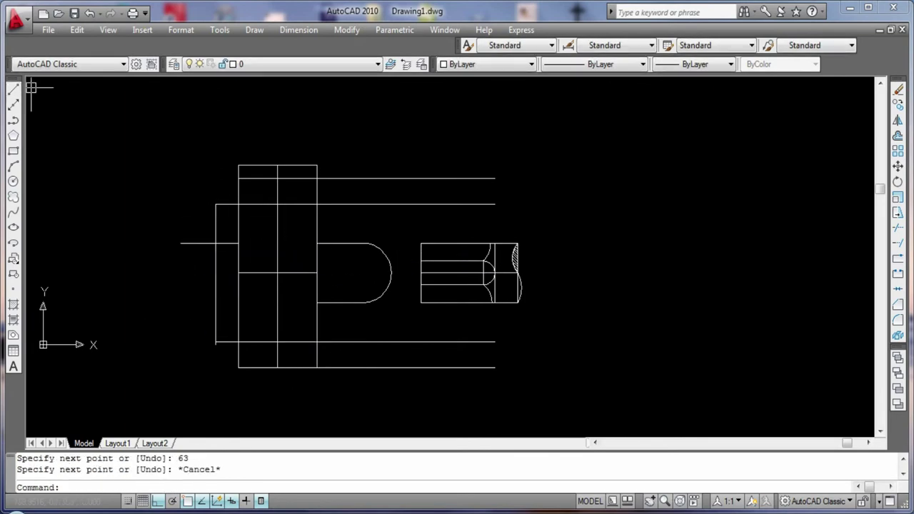
key(Return)
click(181, 303)
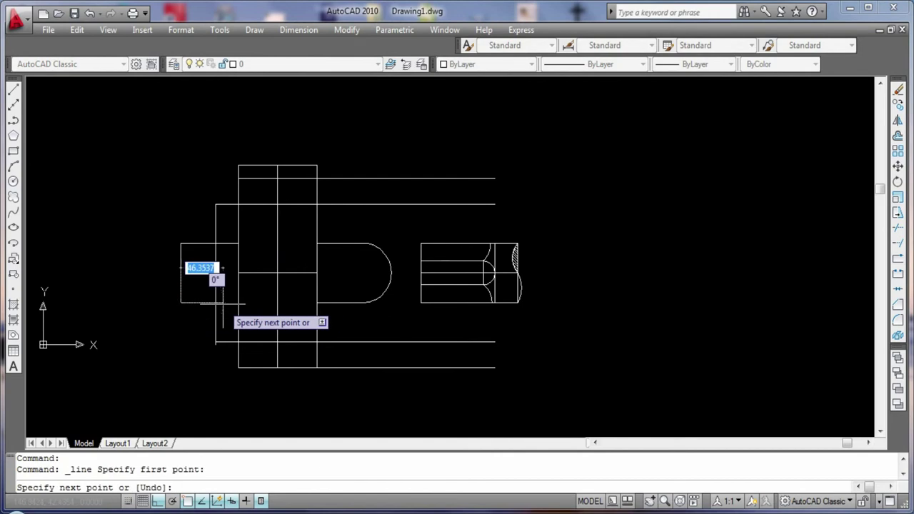
text(63)
key(Return)
key(Escape)
scroll(677, 230, down, 1)
Step: Start MIRROR and window-select the right shaft piece, toggling ortho off, then cancel
text(mi)
key(Return)
click(476, 226)
click(560, 306)
key(Return)
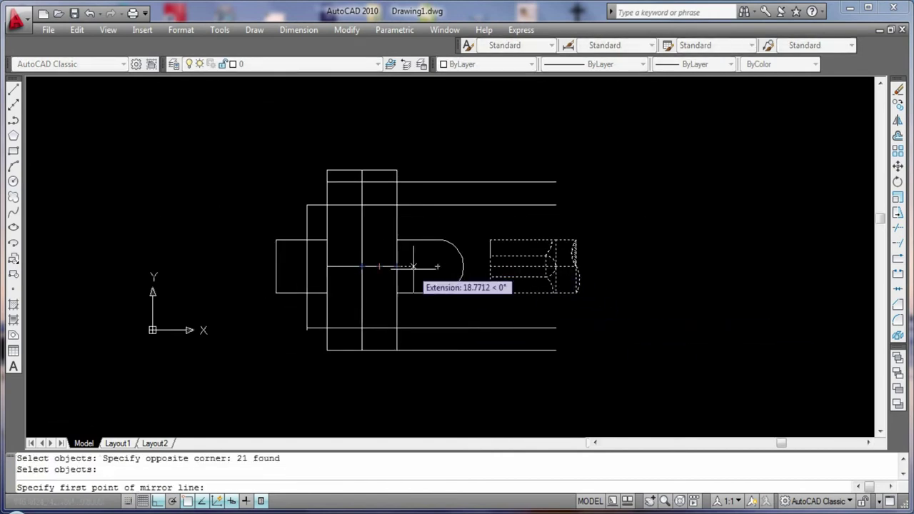
key(F8)
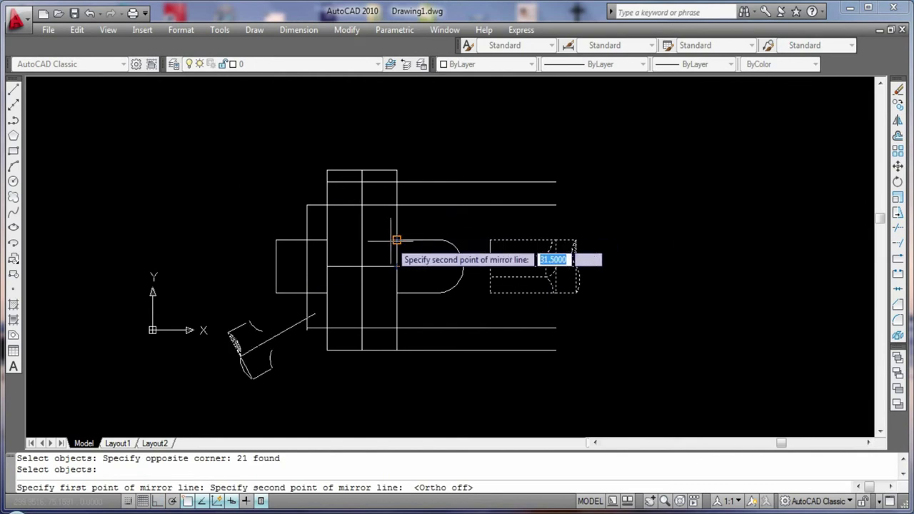
key(Escape)
drag(483, 233, 597, 312)
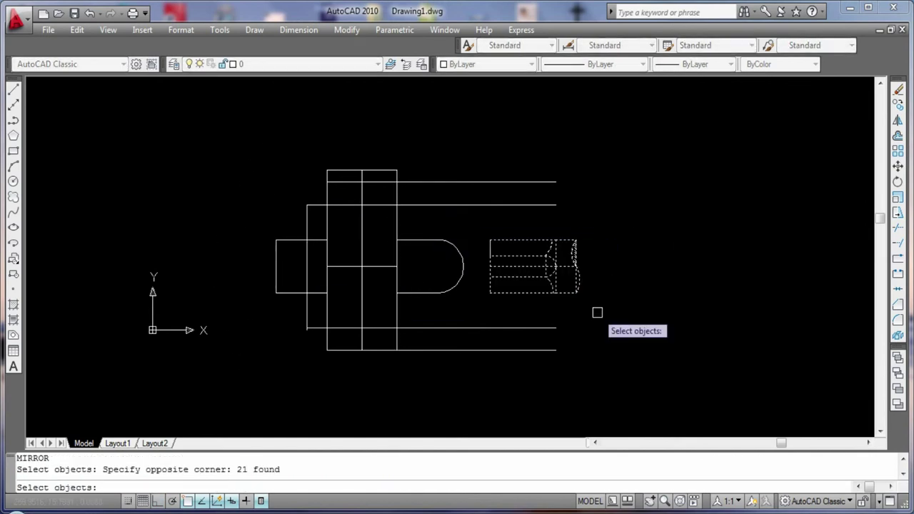
key(Return)
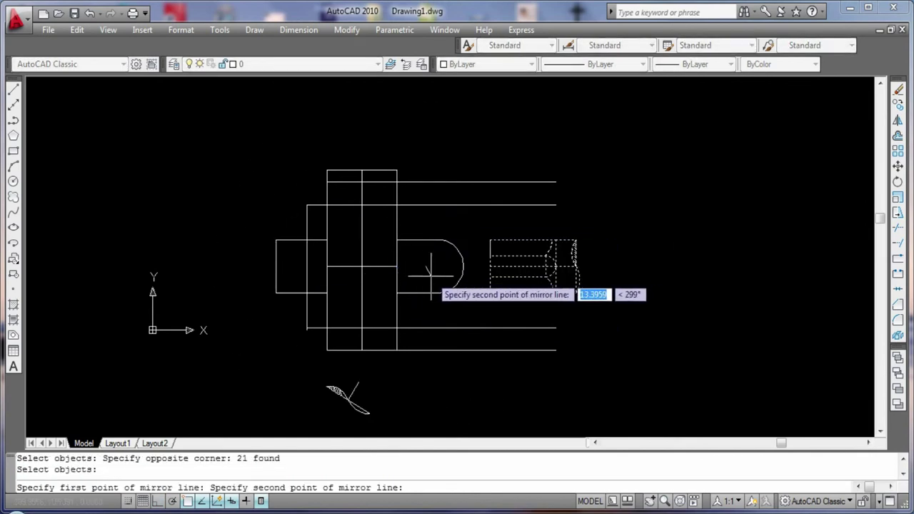
key(Escape)
Step: Retry mirroring the right shaft piece, picking a mirror-line point, and cancel again
text(mi)
key(Return)
drag(474, 232, 588, 306)
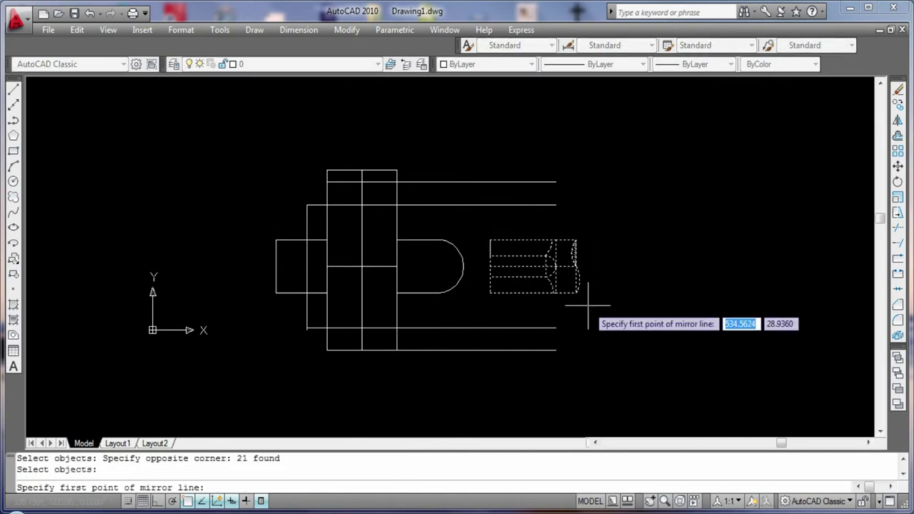
key(Return)
click(463, 266)
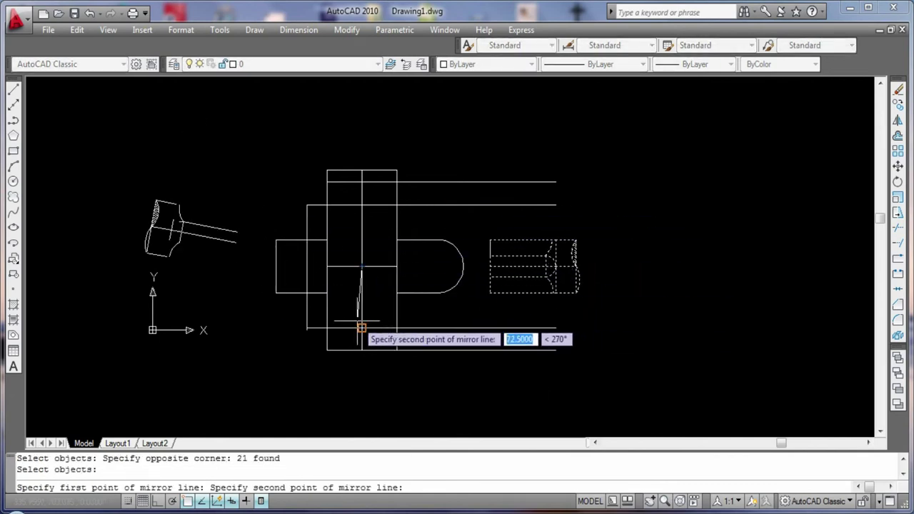
key(Escape)
text(mi)
key(Return)
drag(484, 237, 582, 299)
key(Return)
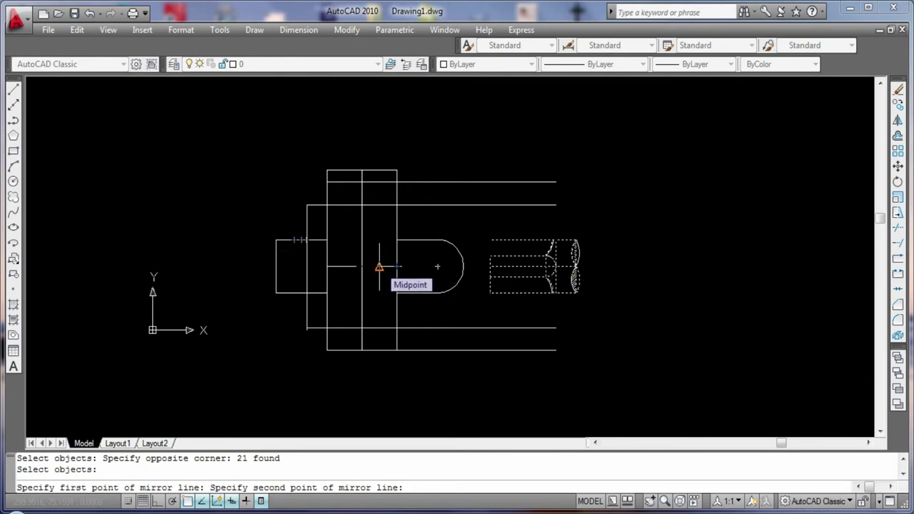
click(380, 261)
key(Escape)
Step: Mirror the right shaft piece about a vertical line through the slot midpoint, keeping the original
key(Return)
click(480, 294)
click(602, 232)
key(Return)
click(379, 267)
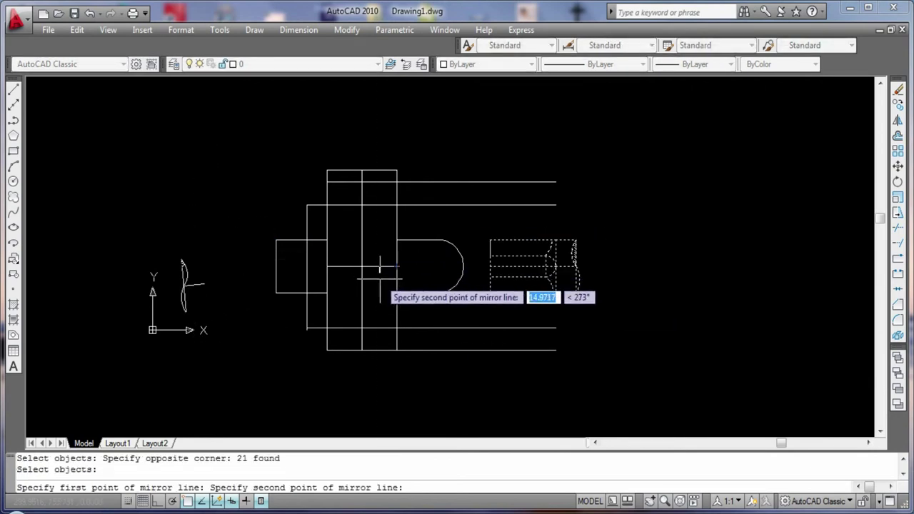
click(380, 272)
key(Return)
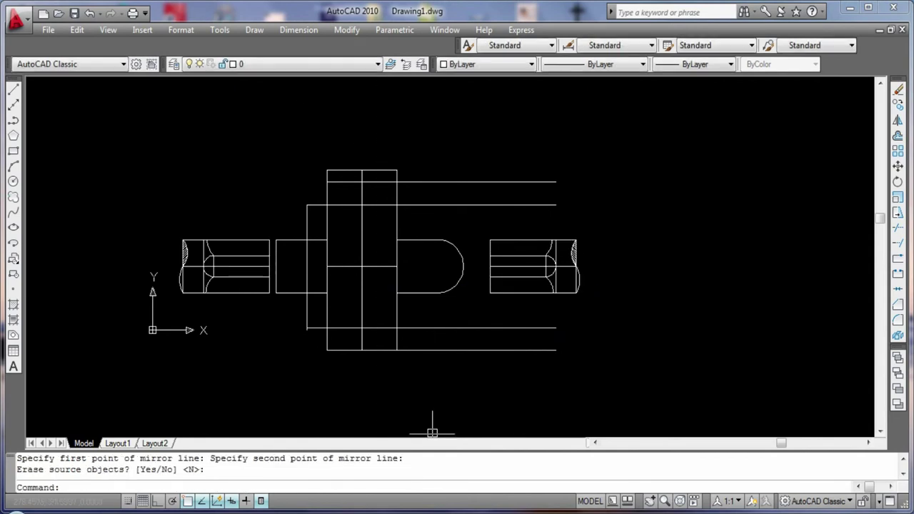
Step: Delete the mirrored hatching from the upper end of the left shaft copy
scroll(247, 336, up, 2)
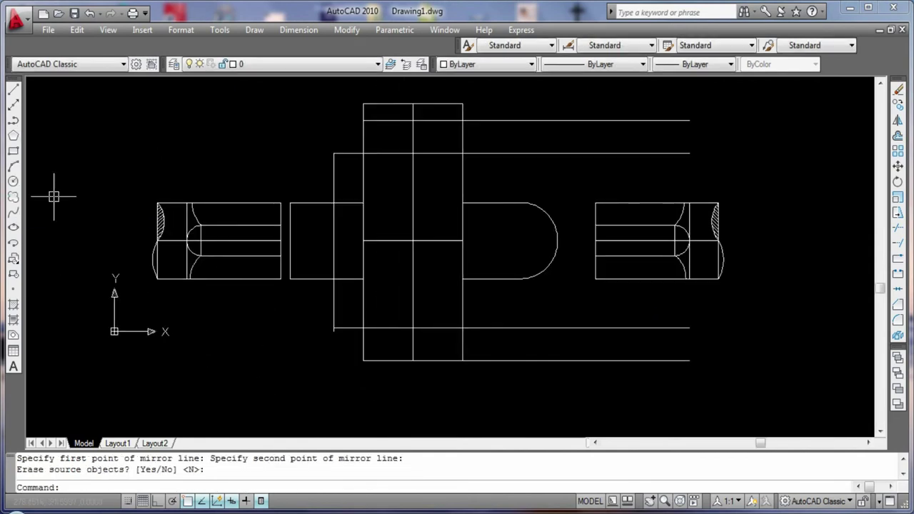
click(13, 89)
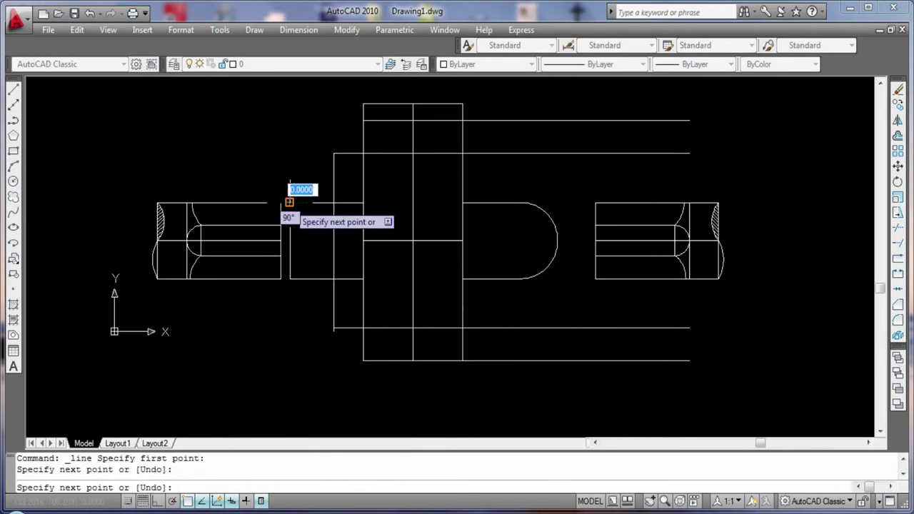
click(289, 278)
scroll(67, 252, up, 3)
key(Escape)
click(243, 190)
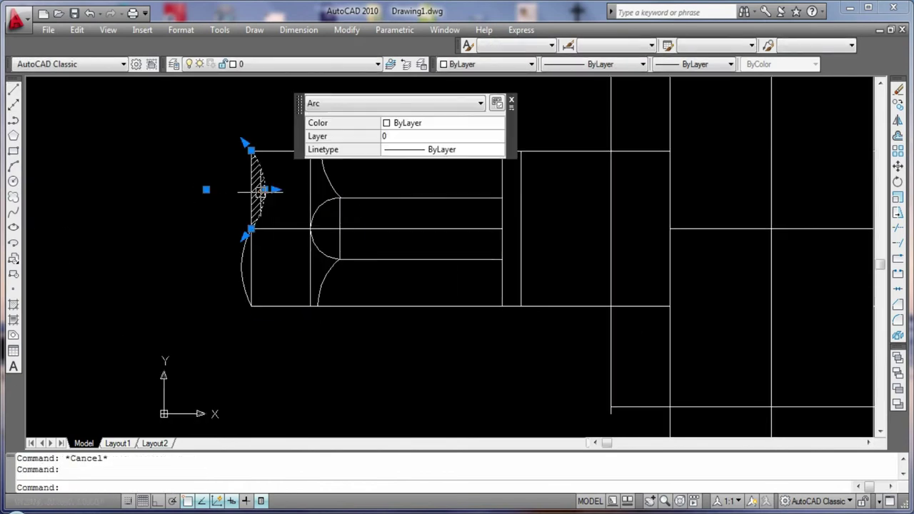
key(Delete)
scroll(255, 196, up, 3)
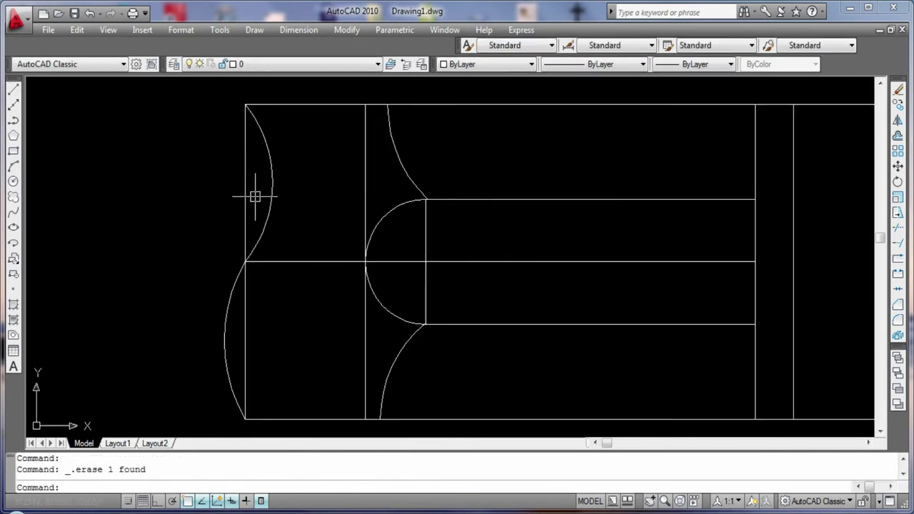
key(Delete)
click(233, 336)
key(Escape)
key(Escape)
Step: Hatch the lower-left curved area with ANSI31 at a different angle
text(h)
key(Return)
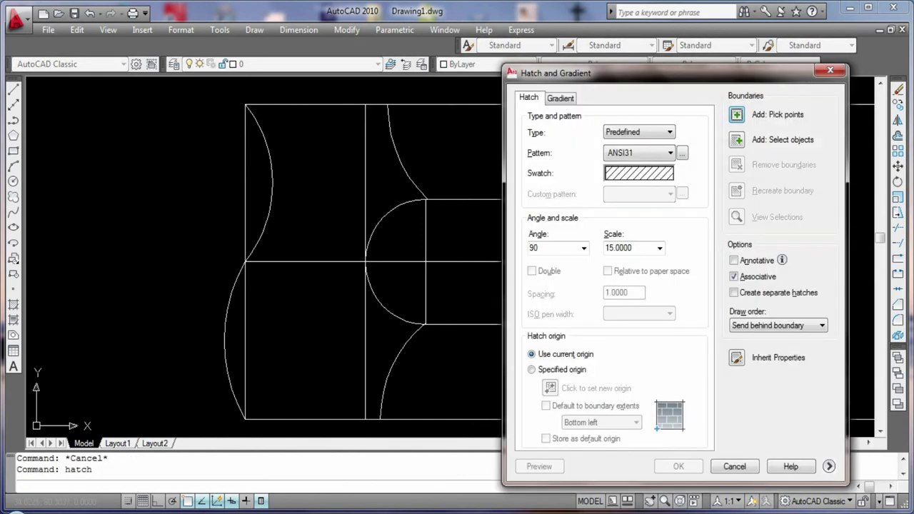
click(737, 115)
key(Return)
click(541, 465)
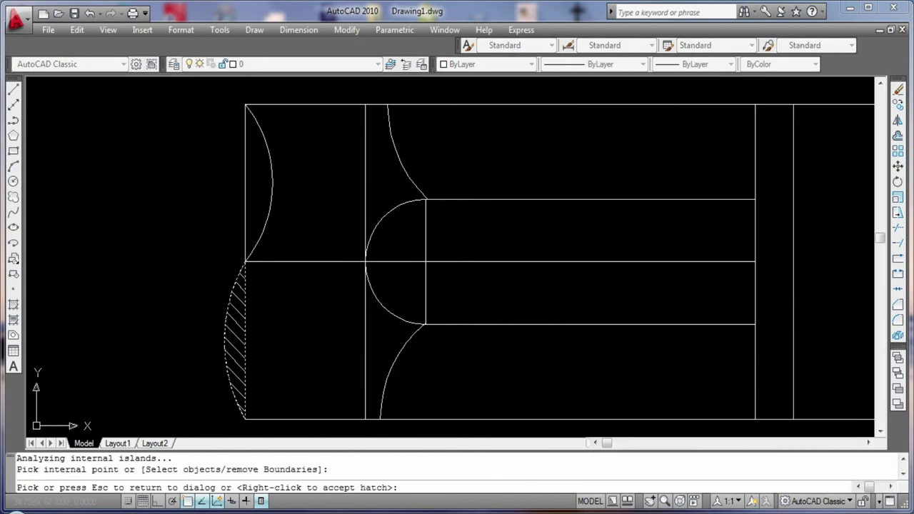
key(Escape)
click(557, 235)
click(565, 406)
click(541, 465)
key(Return)
scroll(655, 184, down, 3)
Step: Erase the doubled vertical edge in the left shaft copy
scroll(418, 300, up, 3)
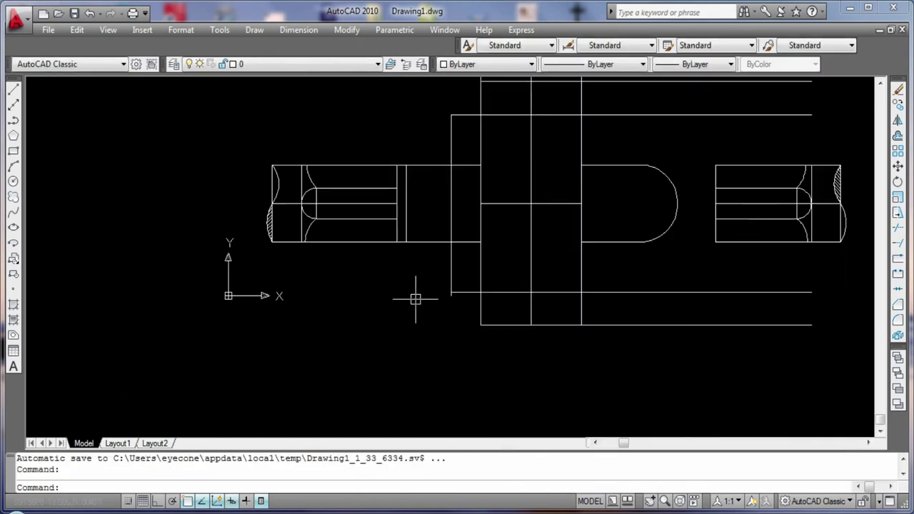
scroll(420, 374, up, 1)
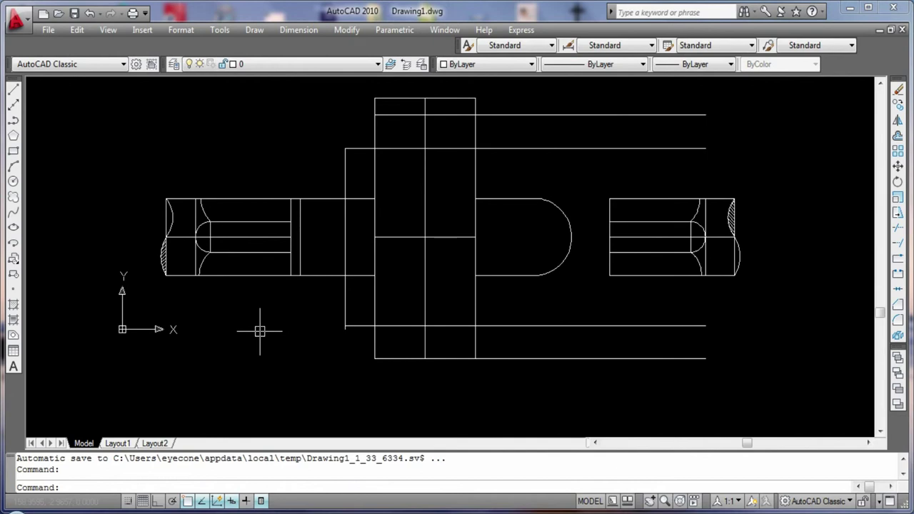
scroll(260, 331, down, 1)
text(tr)
key(Return)
key(Return)
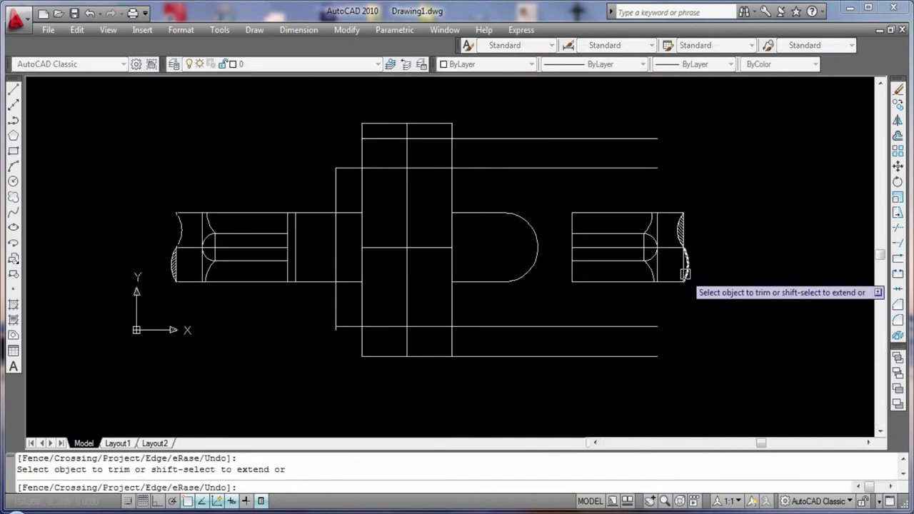
scroll(386, 250, up, 4)
scroll(435, 212, down, 2)
scroll(302, 296, down, 3)
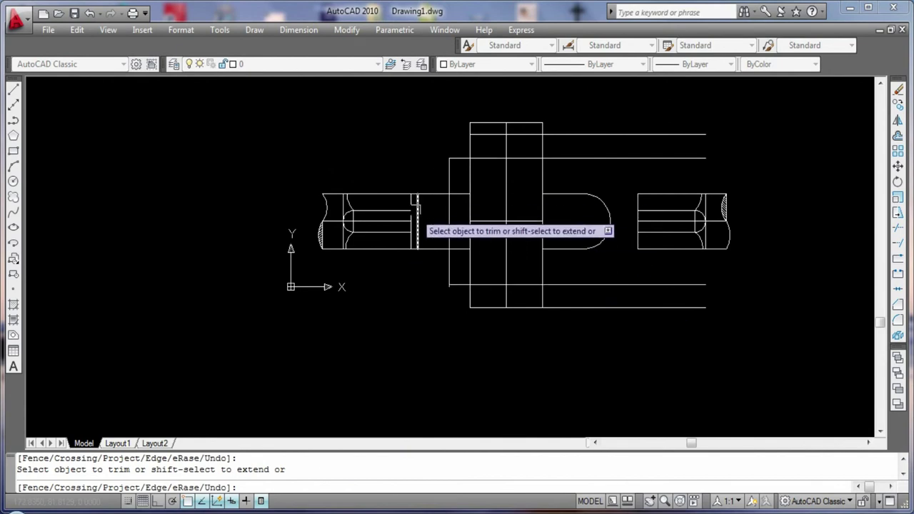
key(Escape)
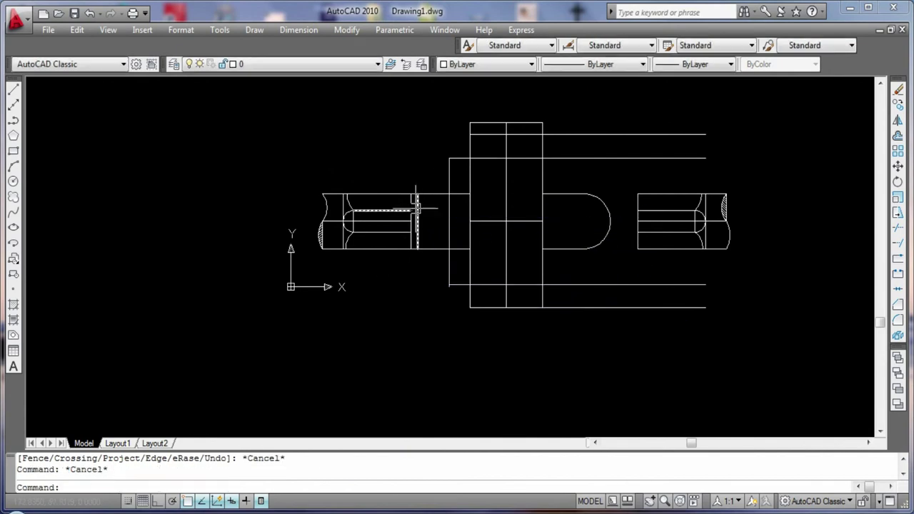
click(411, 206)
key(Delete)
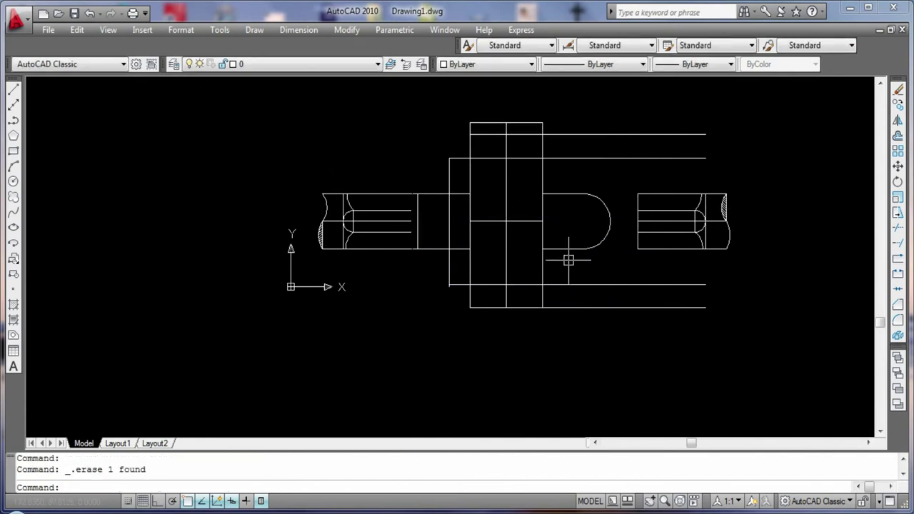
Step: Trim and delete the inner end edge of the right shaft piece, then start a circle
key(Escape)
key(Escape)
text(t)
key(Return)
key(Return)
click(649, 226)
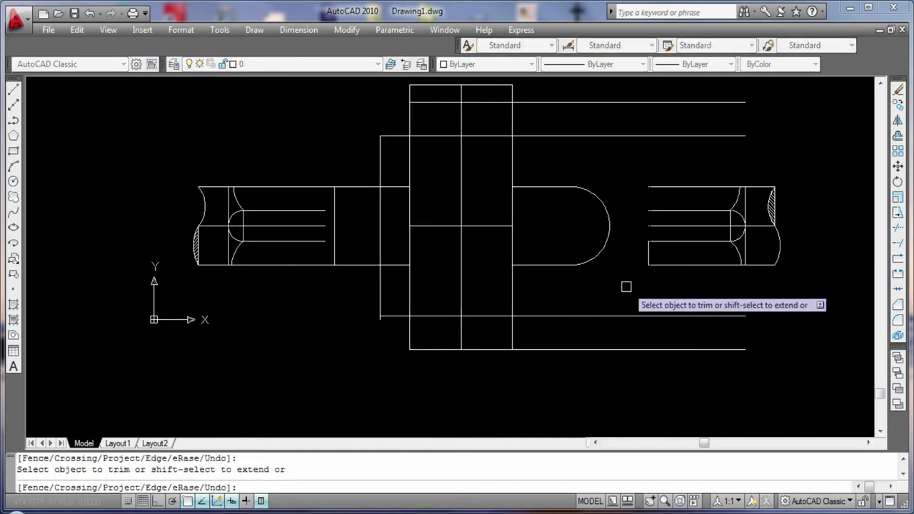
key(Escape)
click(648, 255)
key(Delete)
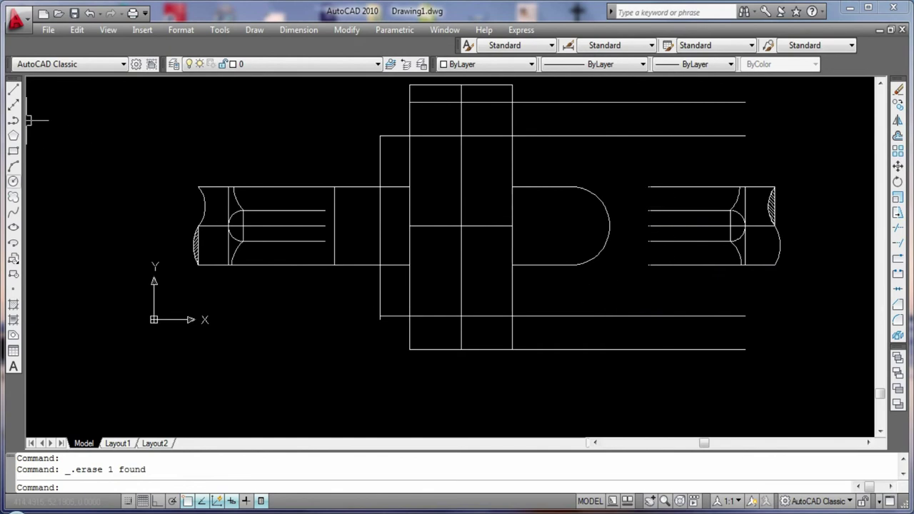
click(13, 180)
click(247, 227)
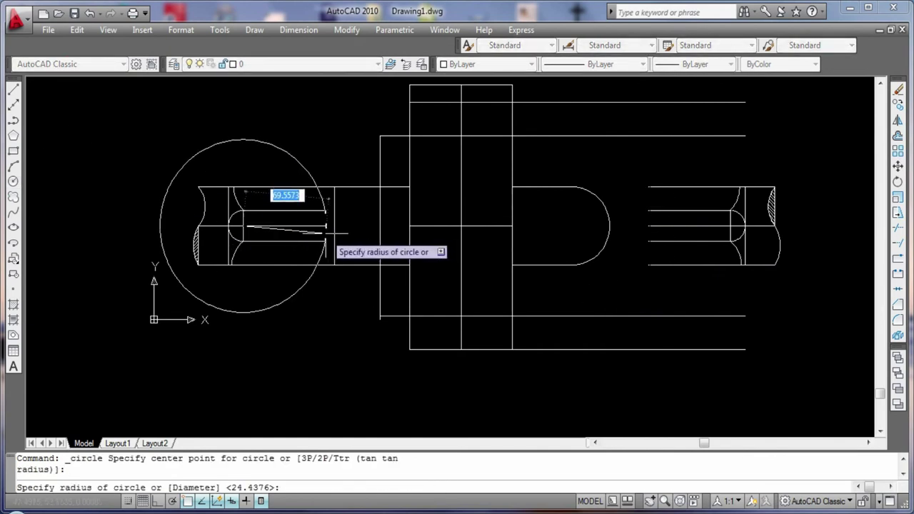
Step: Draw a circle centred at the left shaft's outer end, accepting the default radius
key(Escape)
click(13, 180)
click(409, 226)
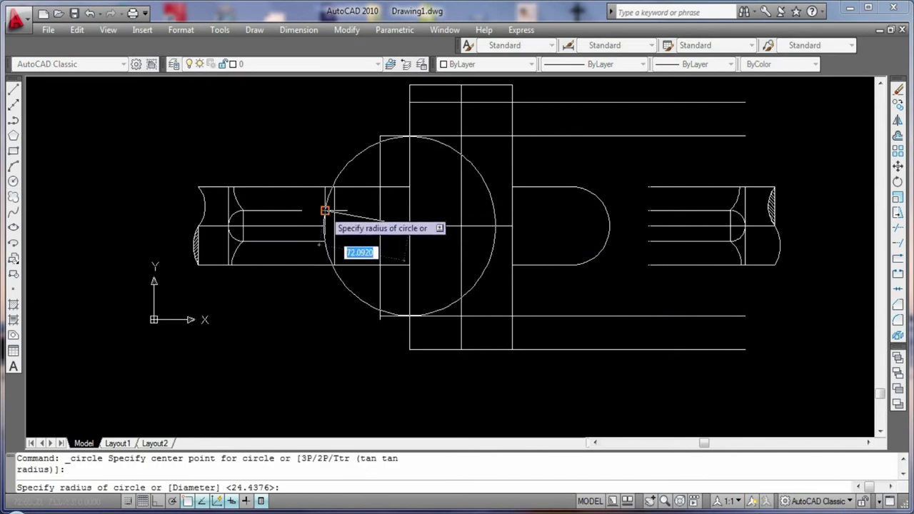
key(Escape)
click(12, 180)
click(175, 207)
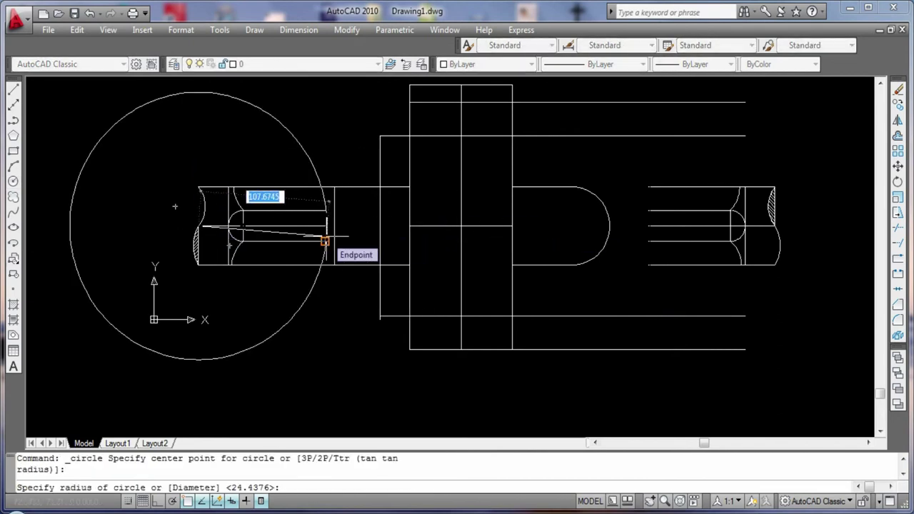
key(Return)
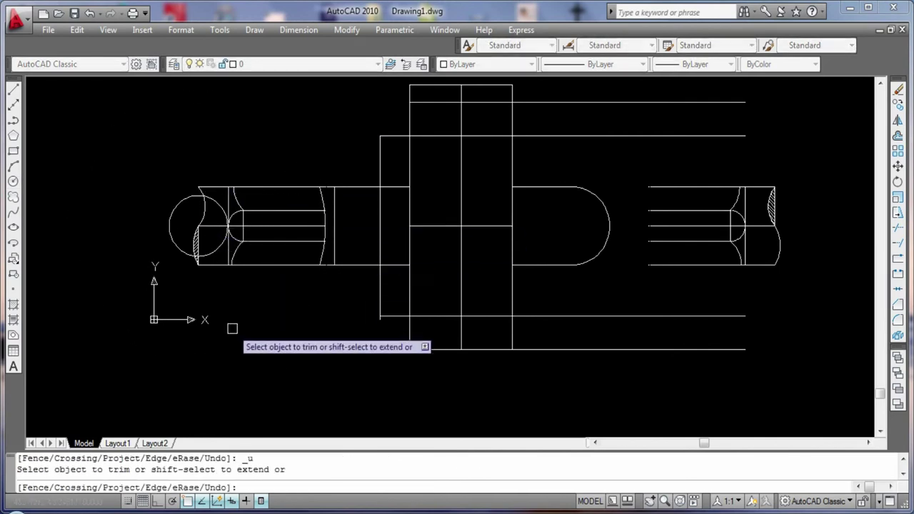
Step: Delete the stray arc across the middle of the left shaft
scroll(203, 341, down, 2)
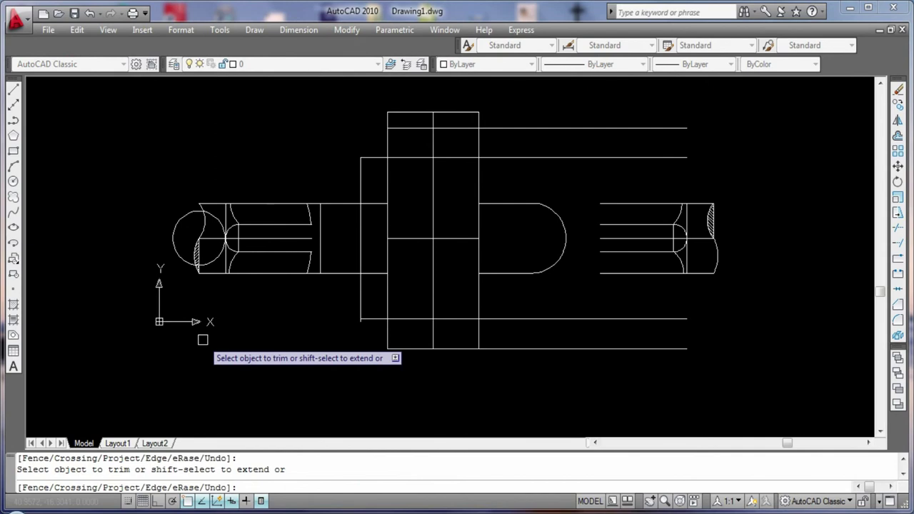
key(Escape)
click(308, 215)
key(Delete)
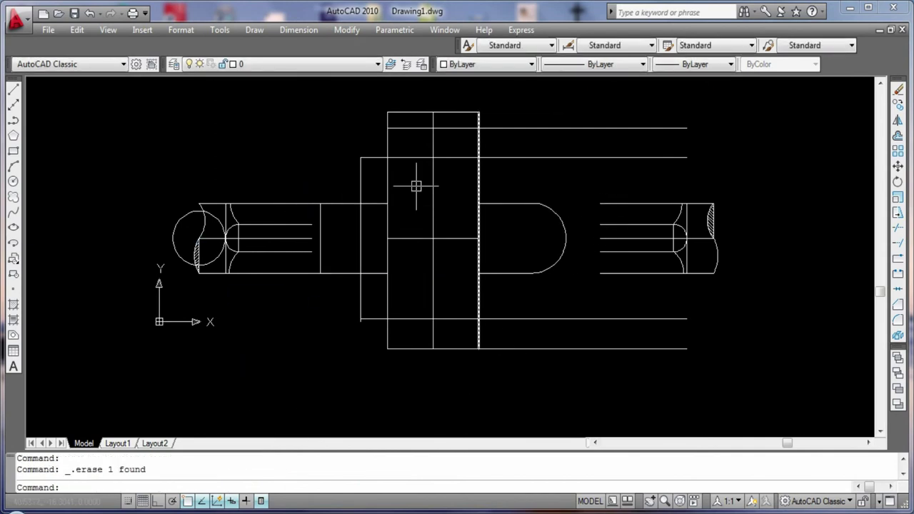
click(13, 181)
click(601, 225)
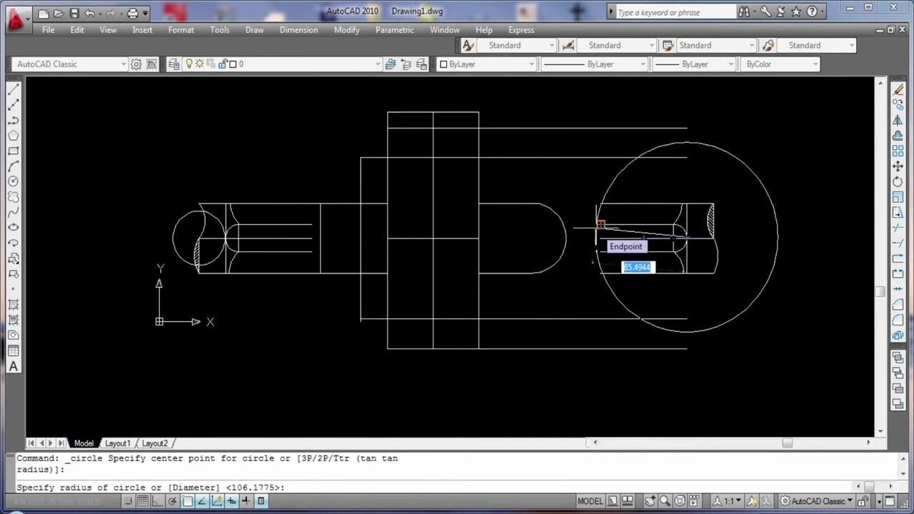
click(596, 226)
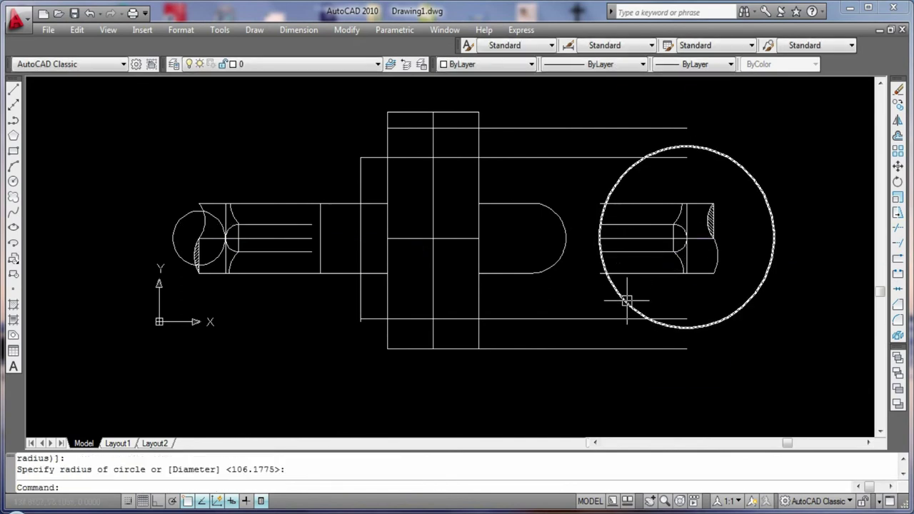
key(Delete)
click(12, 180)
click(686, 237)
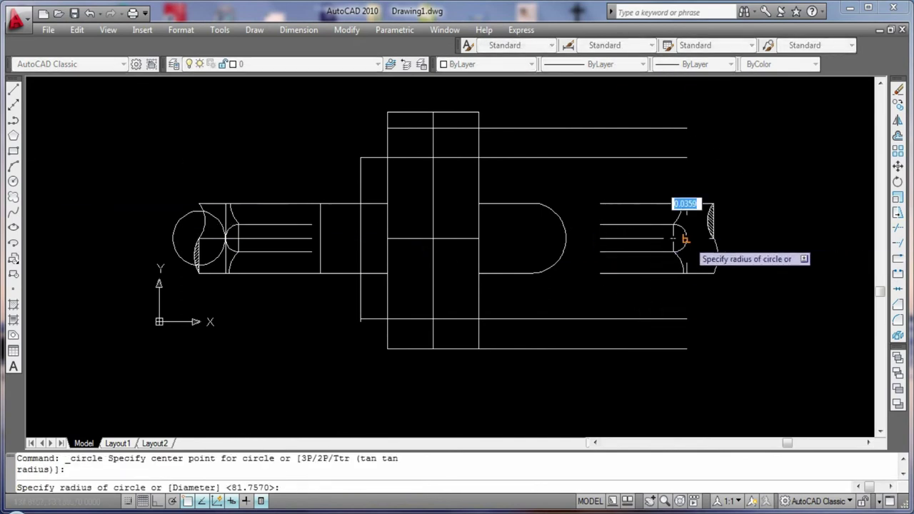
text(86)
key(Return)
scroll(592, 276, up, 2)
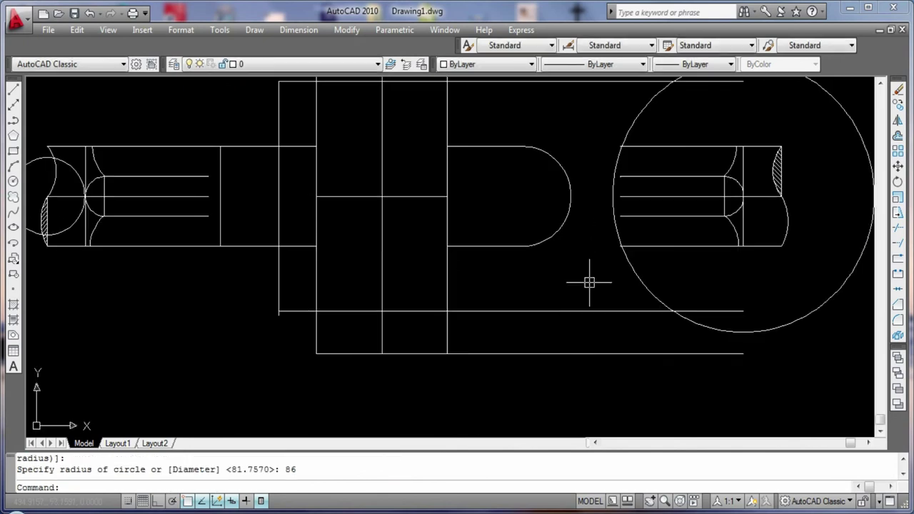
key(Return)
key(Return)
click(674, 323)
key(Escape)
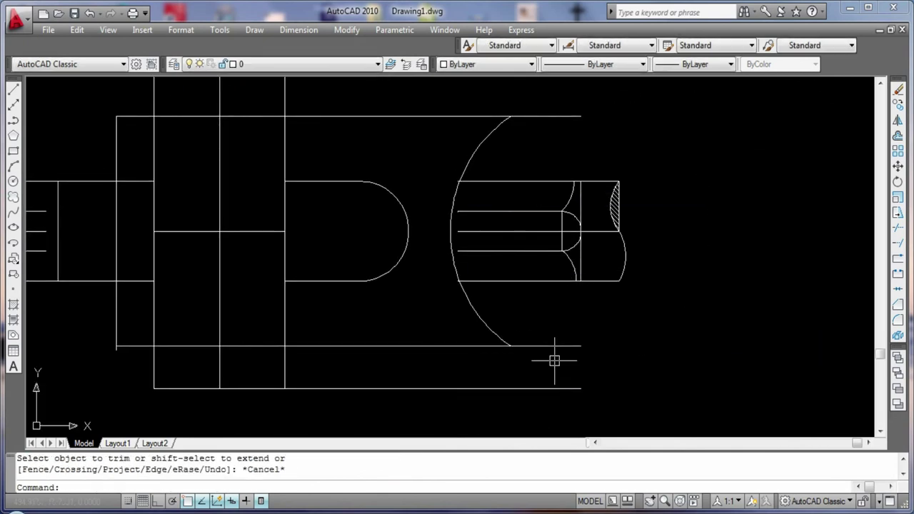
text(tr)
key(Return)
key(Return)
click(453, 198)
scroll(514, 331, down, 2)
scroll(606, 367, down, 1)
scroll(472, 177, up, 2)
key(Escape)
click(472, 177)
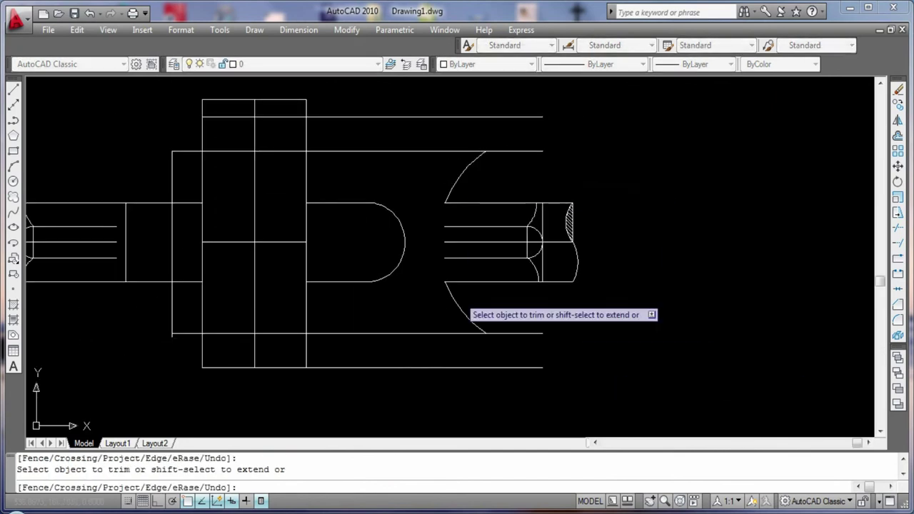
key(Delete)
click(13, 181)
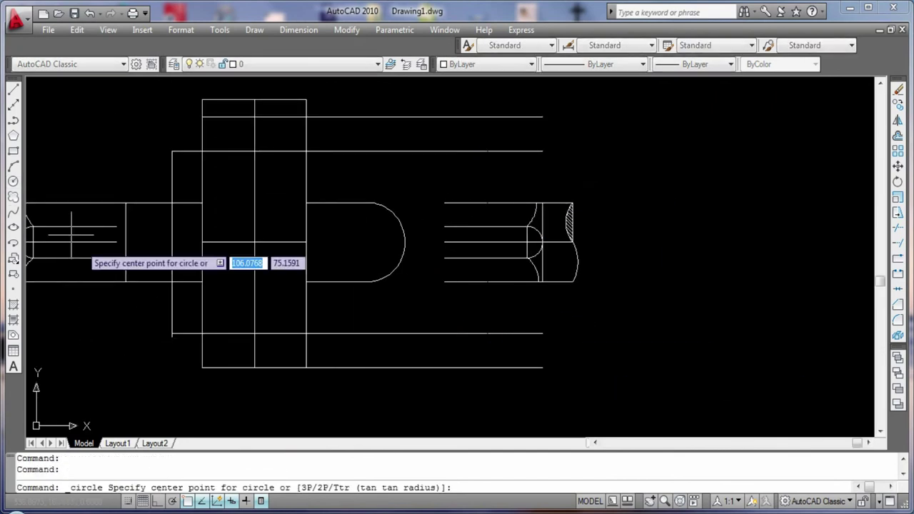
click(543, 243)
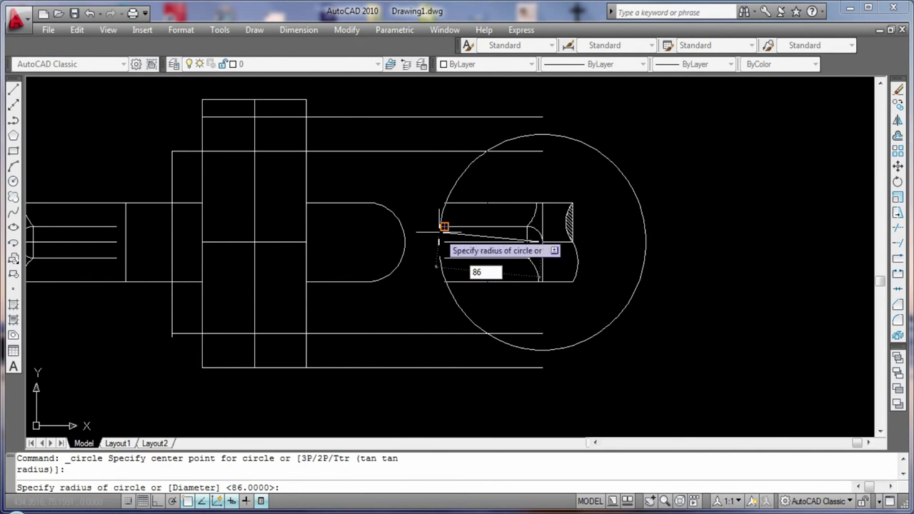
key(Return)
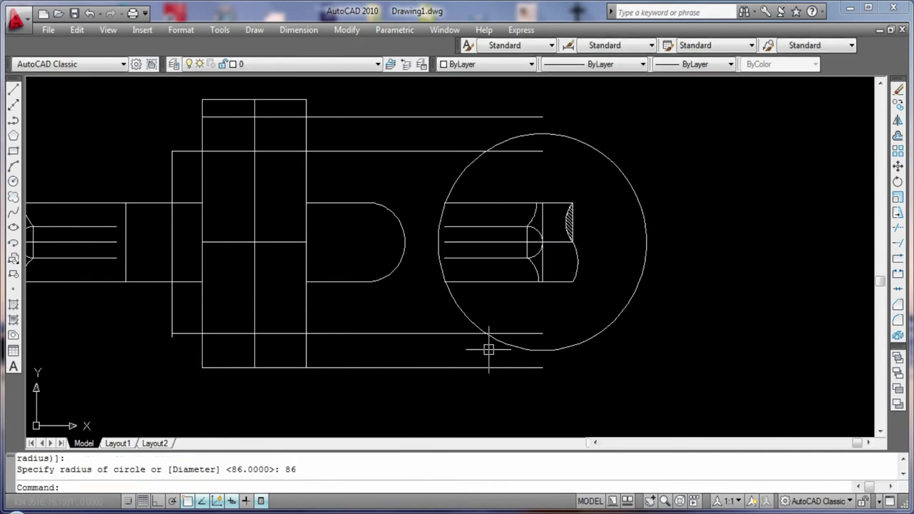
click(543, 348)
key(Delete)
scroll(560, 354, down, 2)
scroll(284, 210, up, 2)
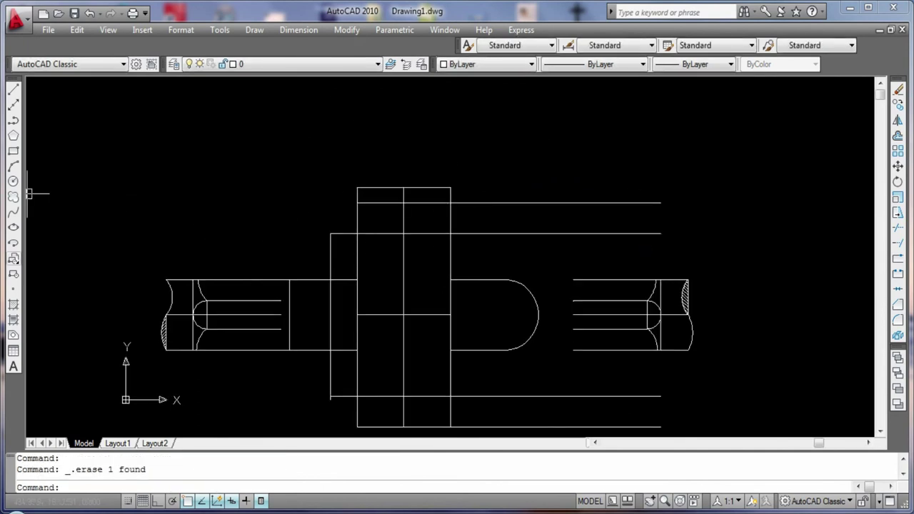
text(l)
key(Return)
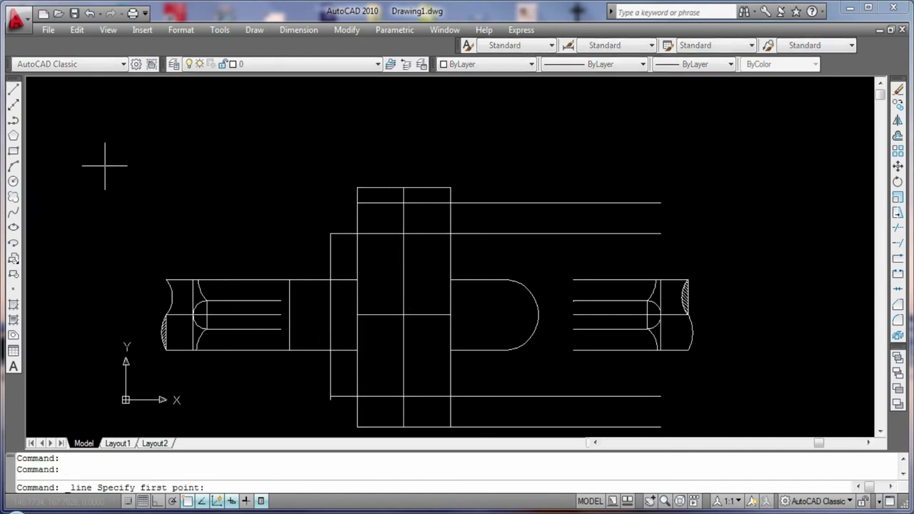
key(Escape)
text(tr)
key(Return)
key(Return)
key(Escape)
click(404, 210)
text(tr)
key(Return)
key(Return)
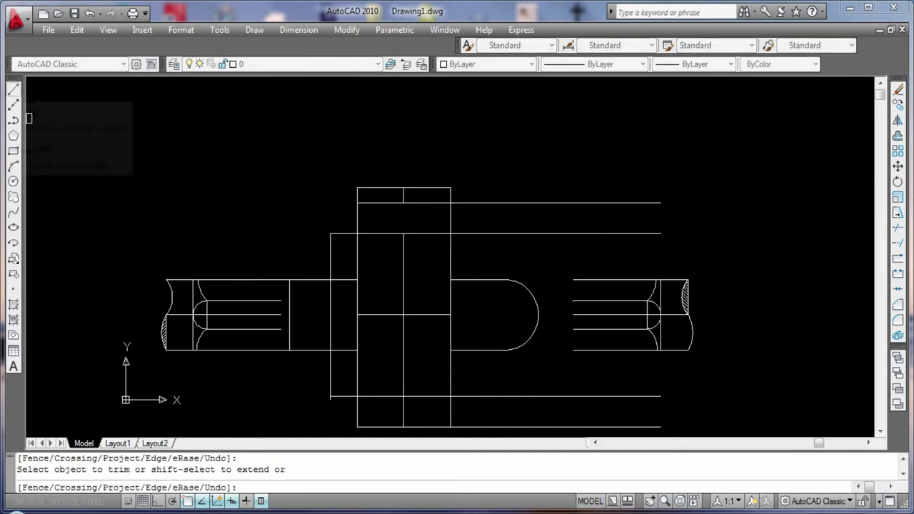
click(13, 89)
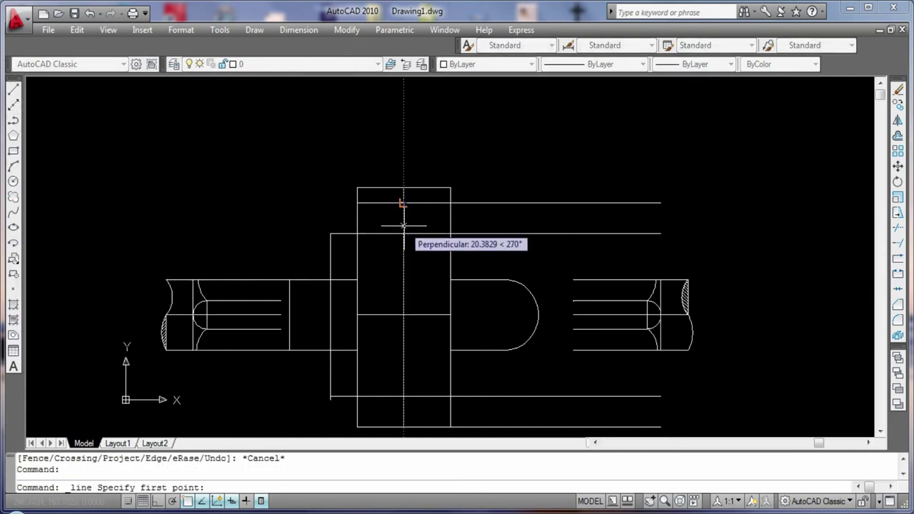
Step: Draw a 27-unit line from the top block with ortho mode turned on
text(27)
key(Return)
key(Escape)
click(403, 204)
text(27)
key(Return)
key(Escape)
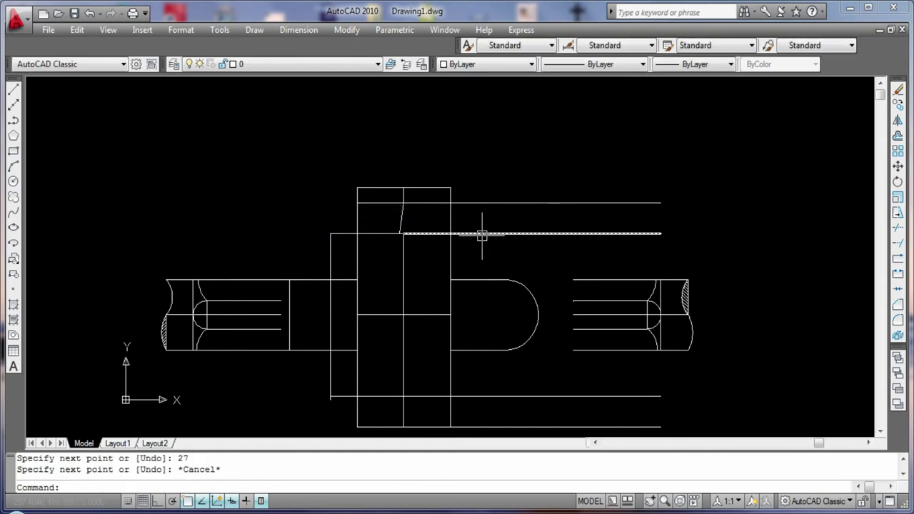
key(F8)
text(27)
key(Return)
key(Escape)
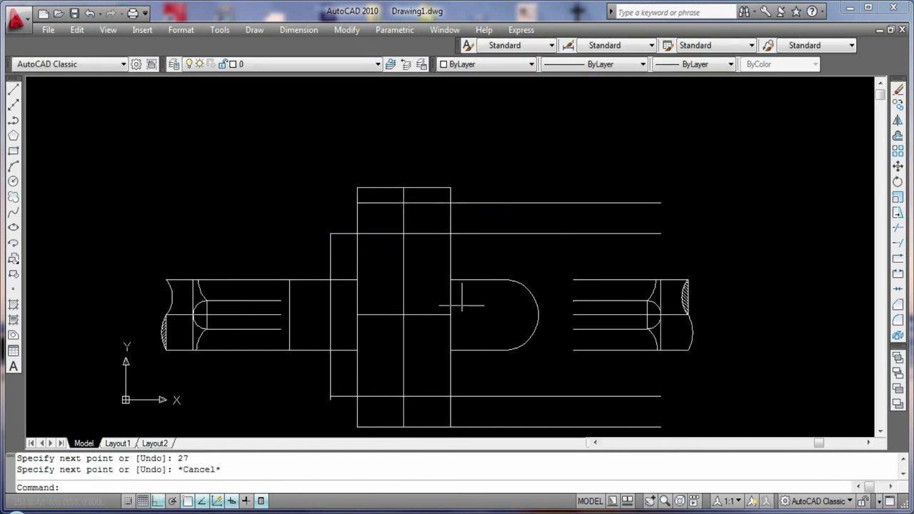
Step: Draw a horizontal line ending at the block edge
click(13, 89)
click(403, 233)
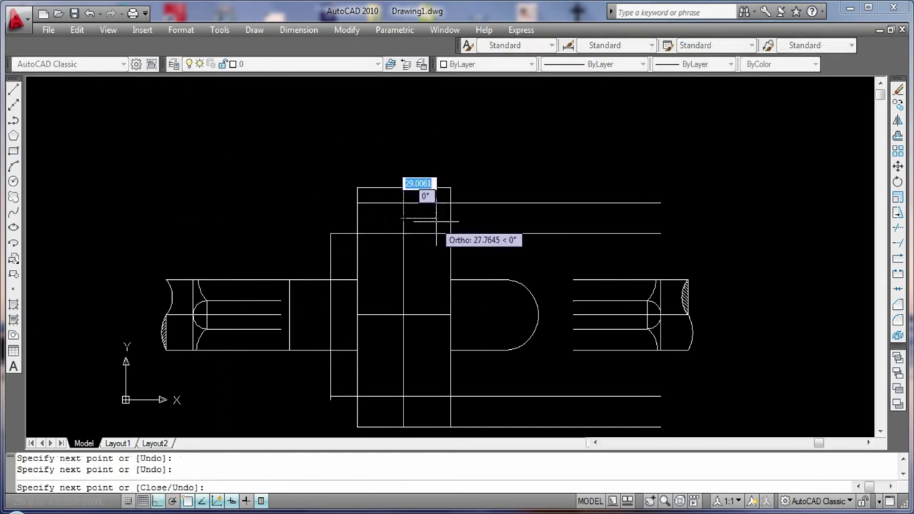
click(357, 218)
key(Return)
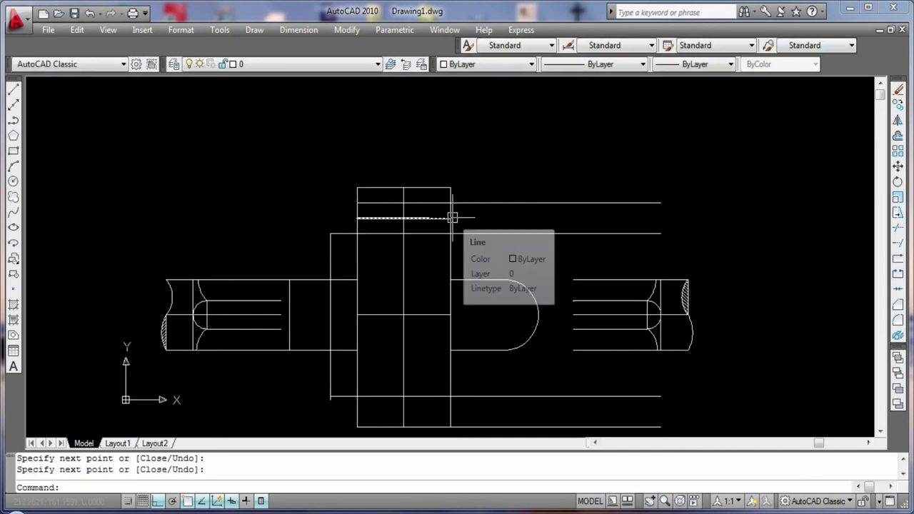
click(373, 218)
key(Escape)
Step: Draw a 25-unit line leftward from the block edge
click(13, 90)
click(358, 218)
text(25)
key(Return)
key(Escape)
Step: Draw a 25-unit line rightward from the block's right side
click(13, 90)
click(451, 218)
text(25)
key(Return)
key(Escape)
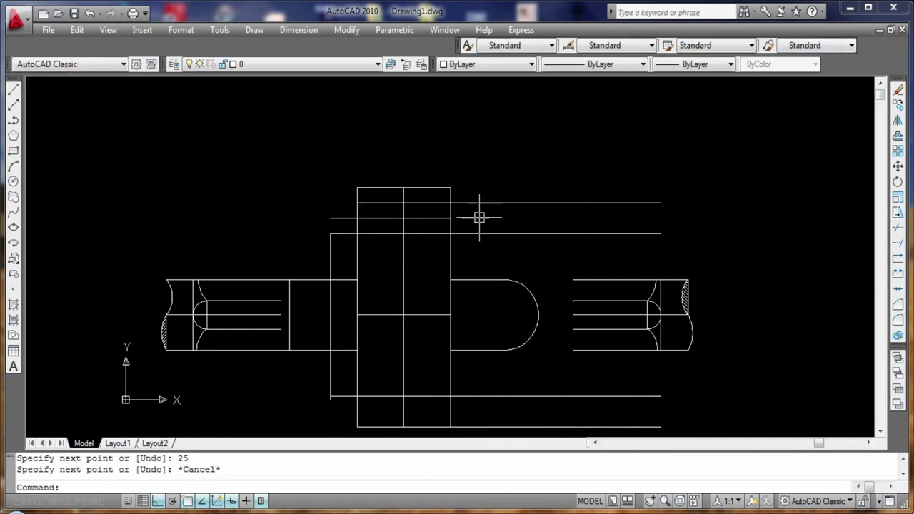
click(12, 90)
click(451, 218)
text(25)
key(Return)
key(Escape)
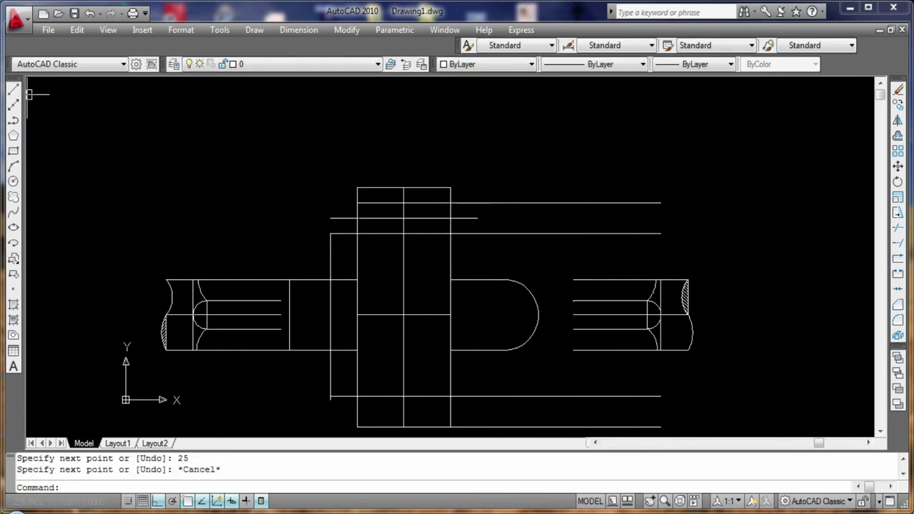
Step: Draw a horizontal segment across the block after several restarted line attempts
click(13, 90)
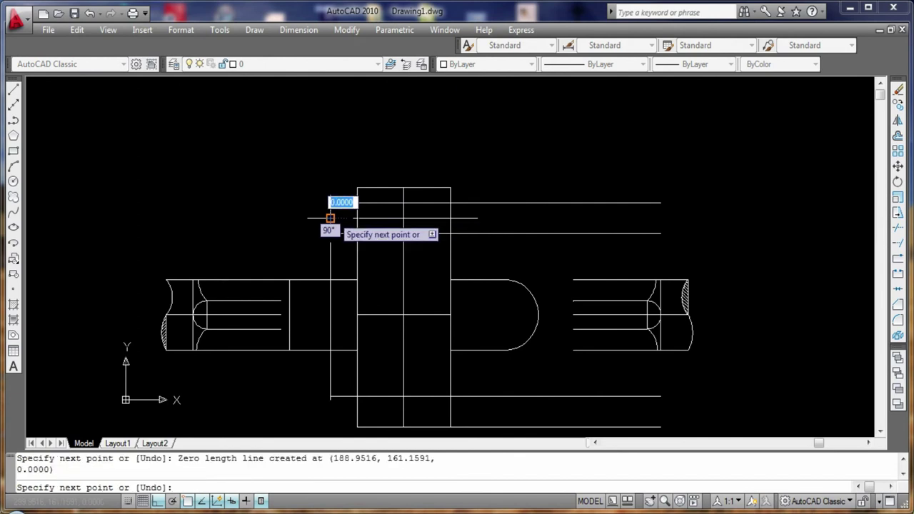
key(Escape)
click(13, 90)
click(330, 218)
key(Escape)
click(13, 90)
click(330, 218)
key(Escape)
scroll(376, 179, up, 2)
click(13, 90)
click(310, 223)
click(416, 223)
Step: Remove the stray diagonal segment left by the line
click(311, 245)
key(Escape)
click(363, 233)
key(Delete)
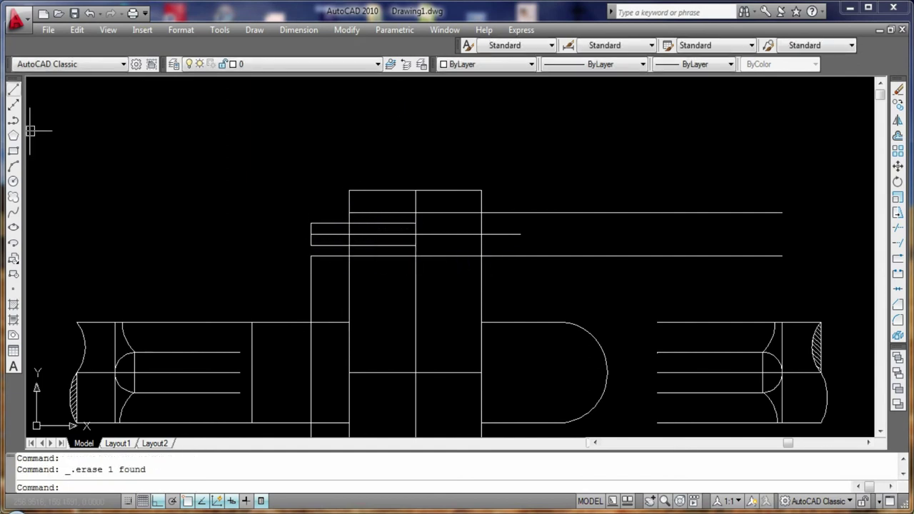
Step: Draw 5-unit vertical segments upward at the block's right edge
click(12, 90)
click(520, 234)
text(5)
key(Return)
key(Escape)
click(13, 90)
click(521, 234)
text(5)
key(Return)
key(Escape)
Step: Draw a short vertical line across the same right edge
click(13, 90)
click(521, 227)
click(521, 244)
key(Escape)
Step: Delete the stray diagonal line and trim the segment inside the new bar
scroll(429, 247, up, 3)
click(490, 205)
key(Delete)
click(475, 211)
key(Escape)
text(tr)
key(Return)
key(Return)
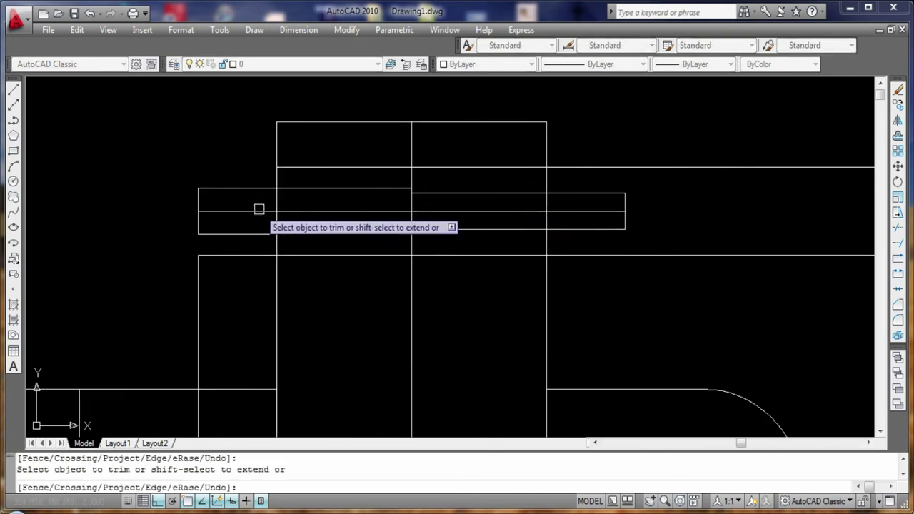
click(482, 214)
key(Escape)
Step: Delete the leftover side segments and the upper horizontal line
click(255, 210)
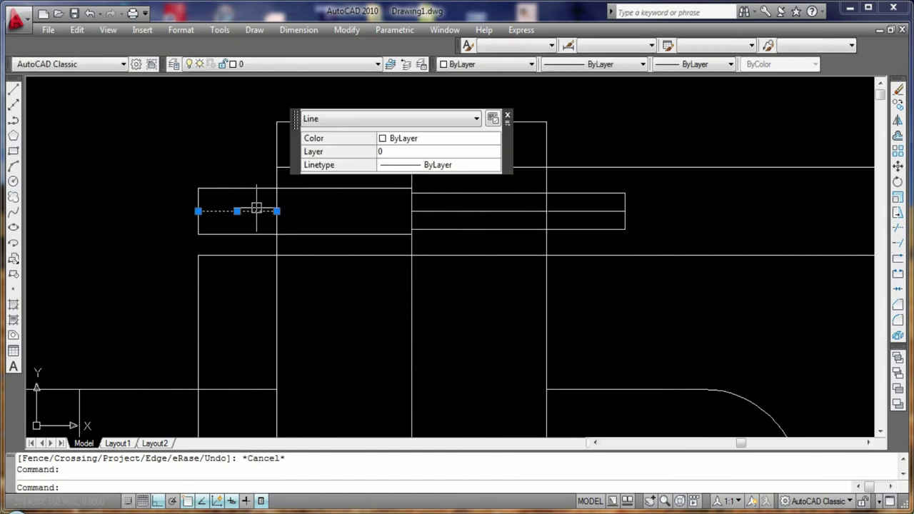
key(Delete)
click(586, 210)
scroll(456, 200, down, 4)
click(584, 187)
key(Delete)
Step: Draw a new vertical edge down the right side of the block
scroll(553, 194, down, 2)
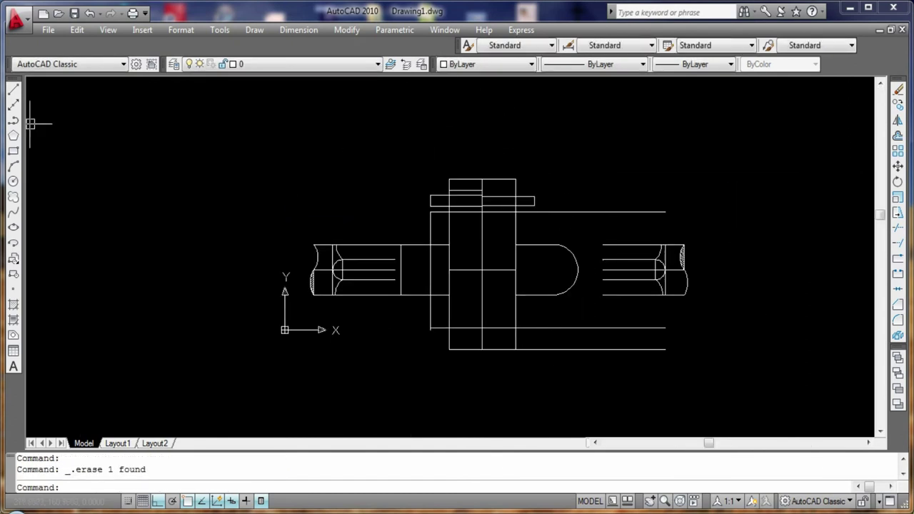
click(13, 90)
click(603, 211)
click(603, 327)
key(Return)
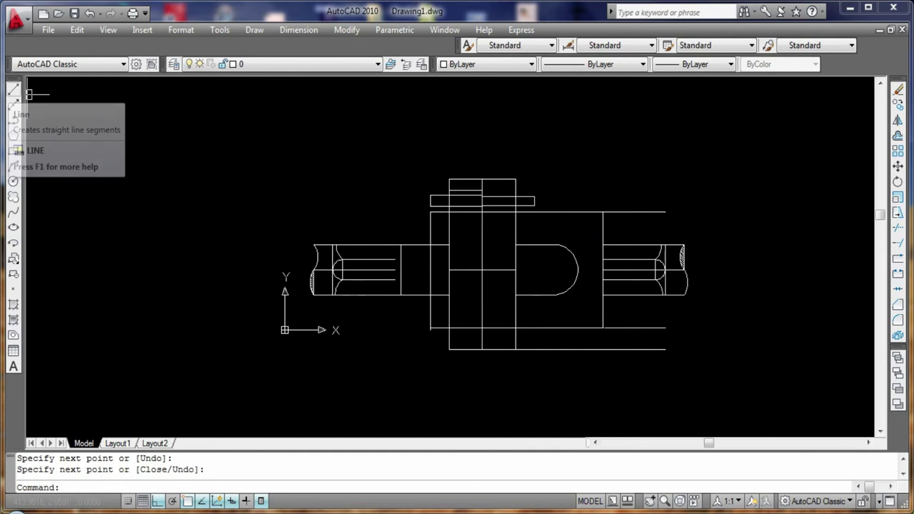
Step: Delete a stray object and draw a vertical line spanning the block right of the slot
key(Escape)
key(Escape)
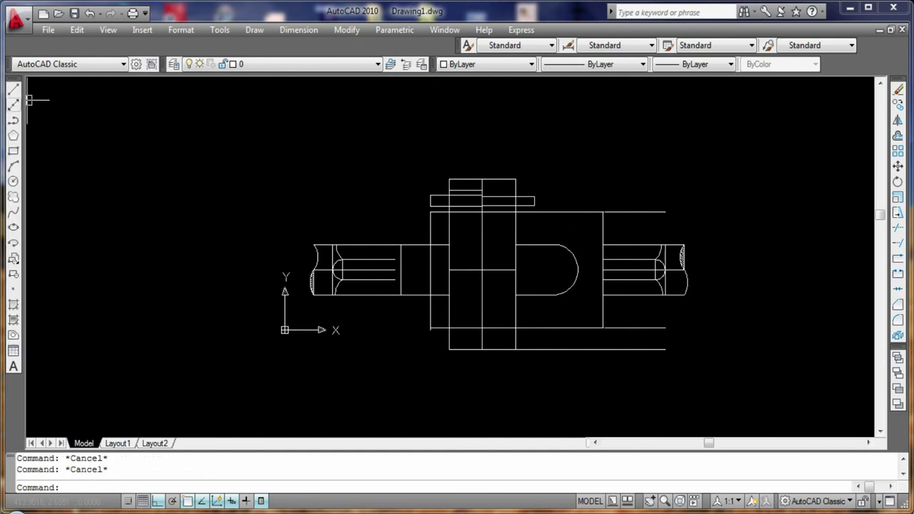
click(13, 90)
click(550, 245)
key(Escape)
click(578, 248)
key(Delete)
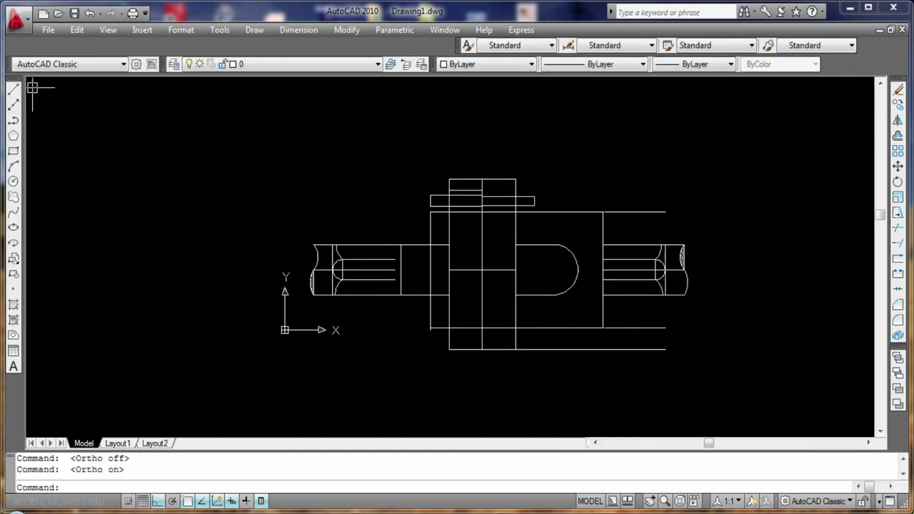
click(13, 90)
click(579, 212)
click(579, 329)
key(Return)
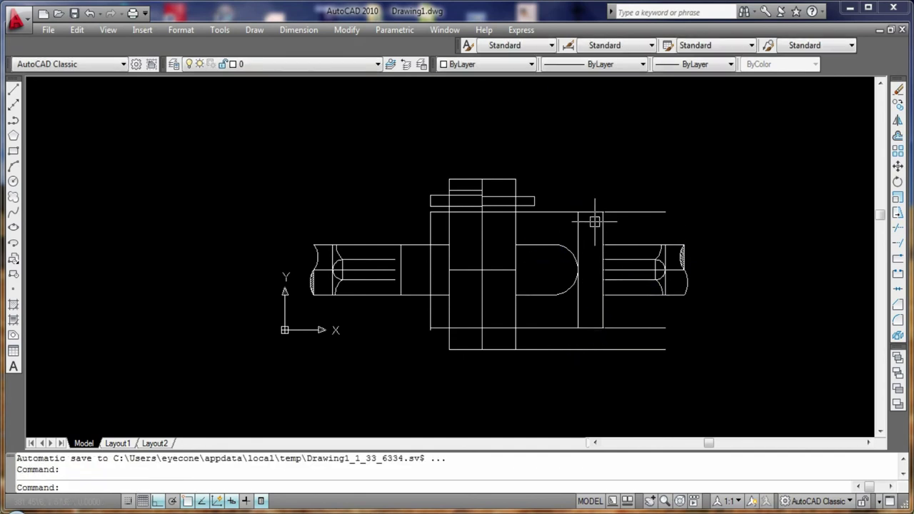
Step: Trim the top and bottom edges past the new line, then abandon a fillet and delete a segment
text(tr)
key(Return)
key(Return)
click(592, 212)
click(592, 328)
key(Escape)
key(f)
key(Return)
click(559, 288)
key(Escape)
click(594, 322)
key(Delete)
Step: Offset a line 25 units to one side, then delete the offset copy
text(o)
key(Return)
click(572, 309)
key(Escape)
text(25)
click(578, 309)
click(577, 311)
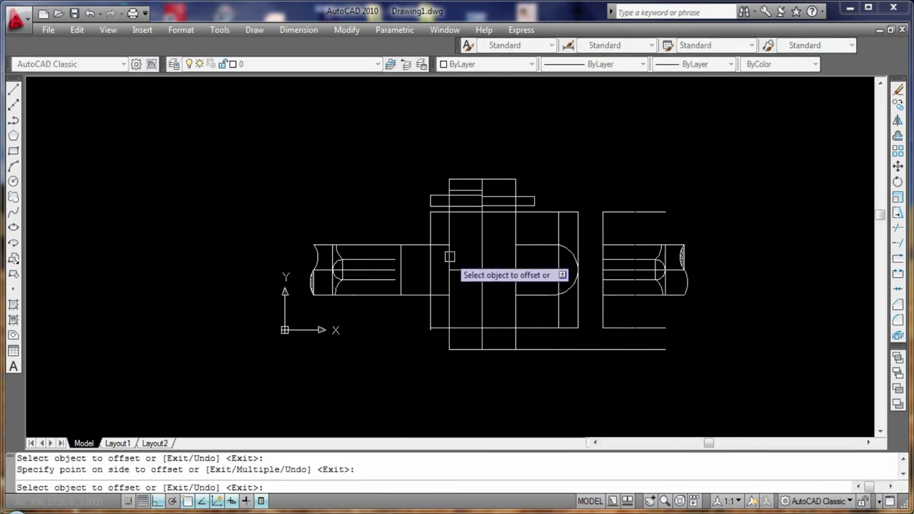
key(Escape)
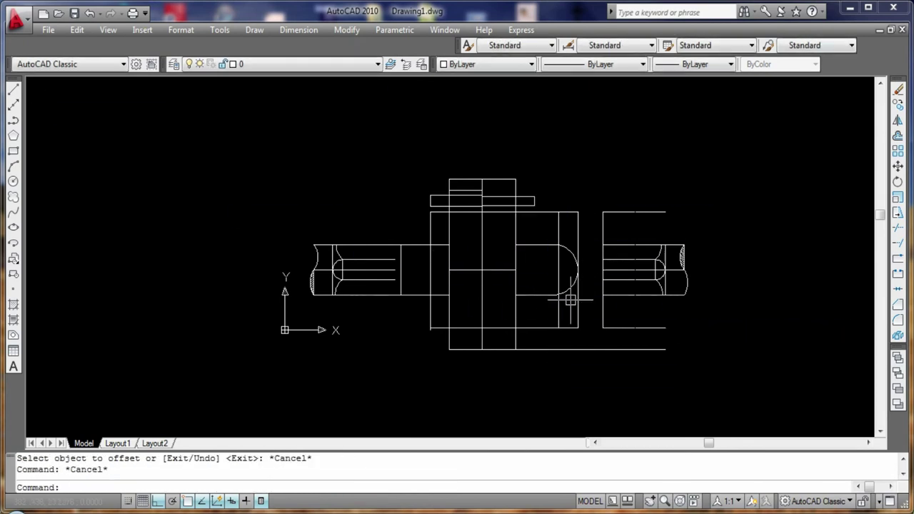
click(559, 309)
key(Delete)
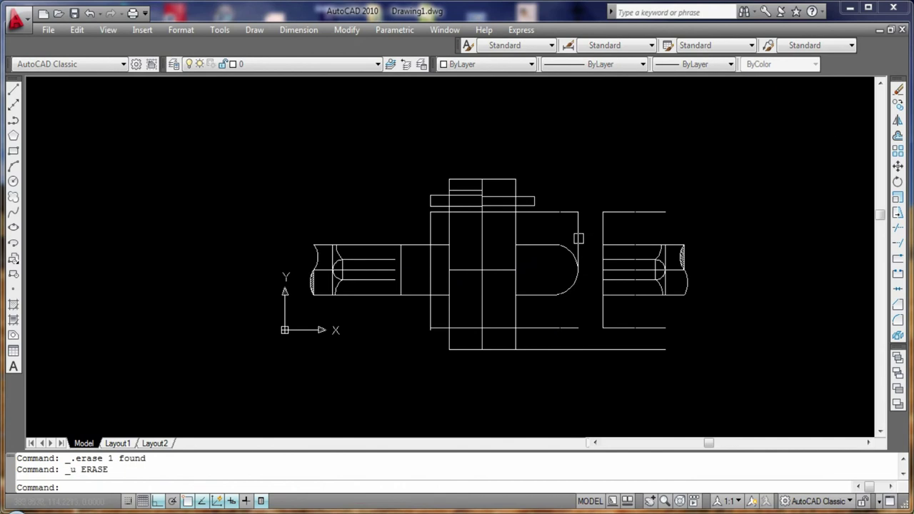
key(Delete)
Step: Draw a trial line, delete the stray diagonal, and place a circle centre on the slot's centreline
key(l)
key(Return)
click(603, 212)
click(578, 328)
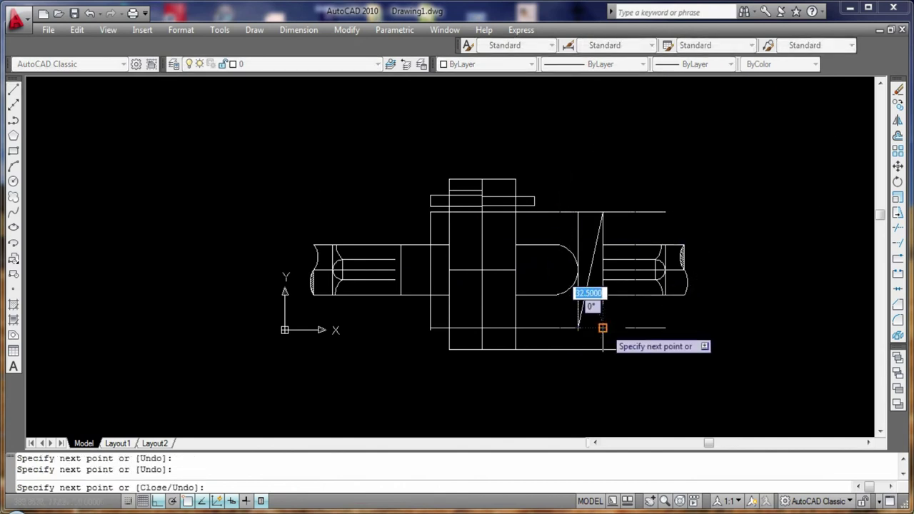
key(Return)
click(589, 287)
key(Delete)
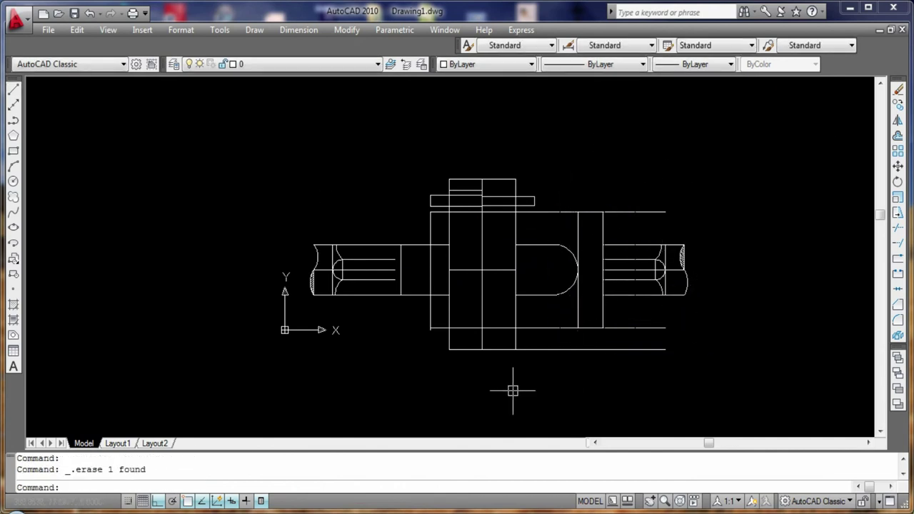
click(12, 181)
click(516, 270)
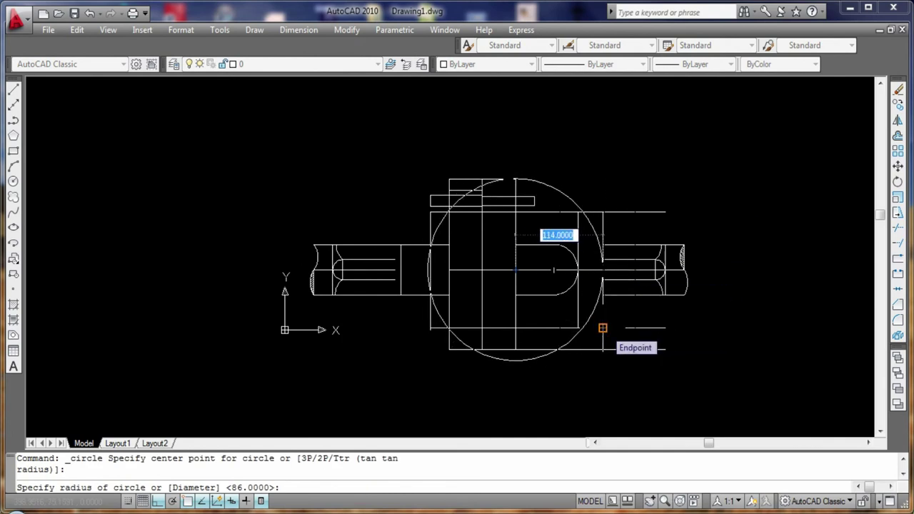
Step: Draw a large trial circle centred on the block, then delete it
key(Escape)
key(Return)
click(483, 270)
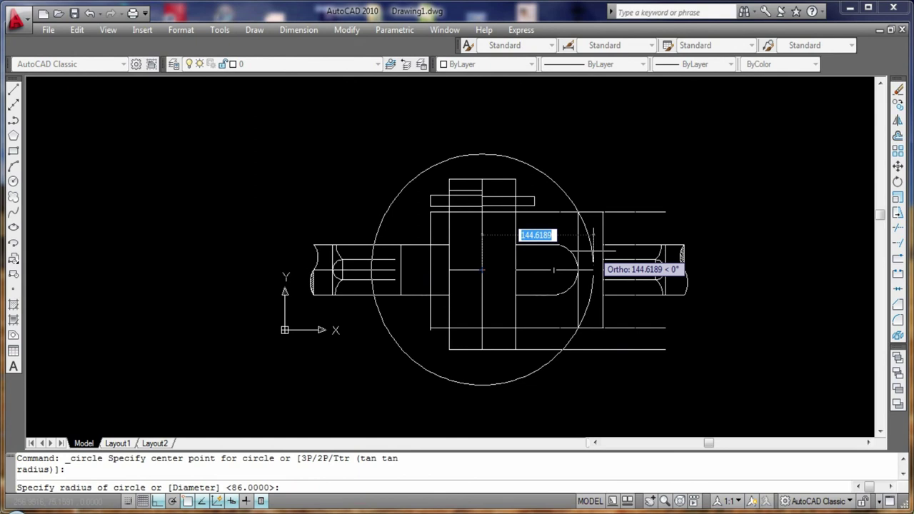
click(593, 252)
scroll(649, 404, up, 3)
scroll(649, 404, down, 3)
scroll(649, 406, up, 2)
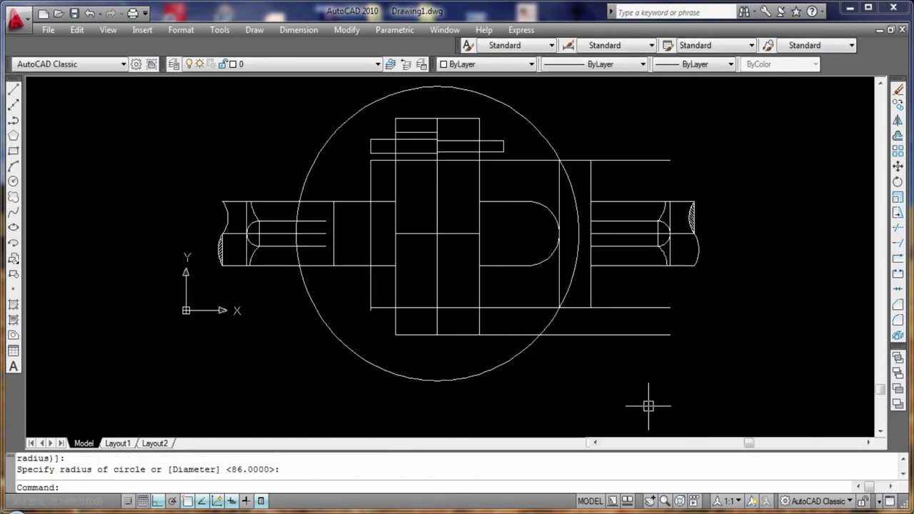
click(560, 329)
key(Delete)
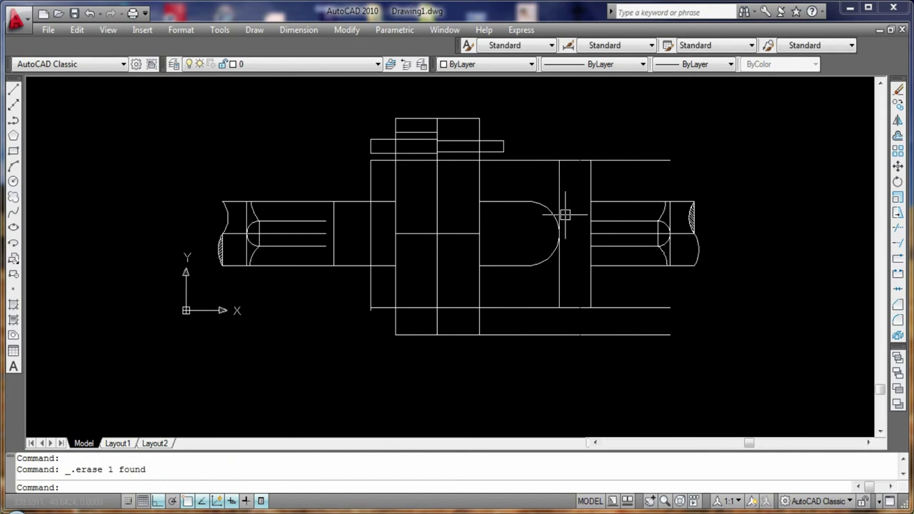
Step: Sketch two trial 3-point arcs beside the rounded slot
click(590, 191)
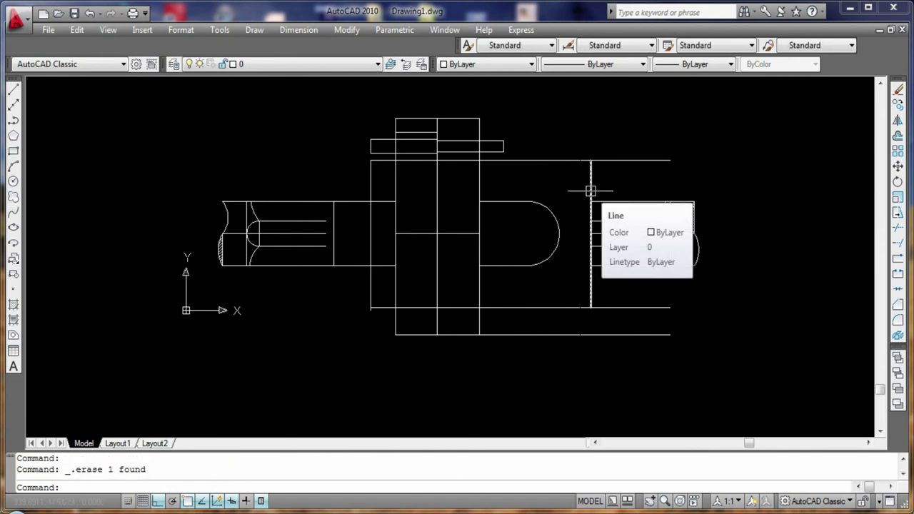
text(arc)
key(Return)
click(551, 162)
click(582, 177)
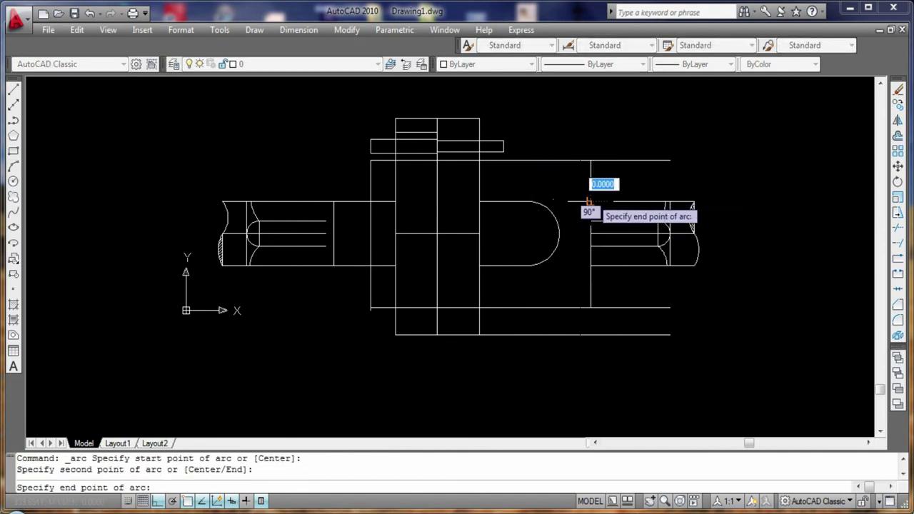
click(527, 202)
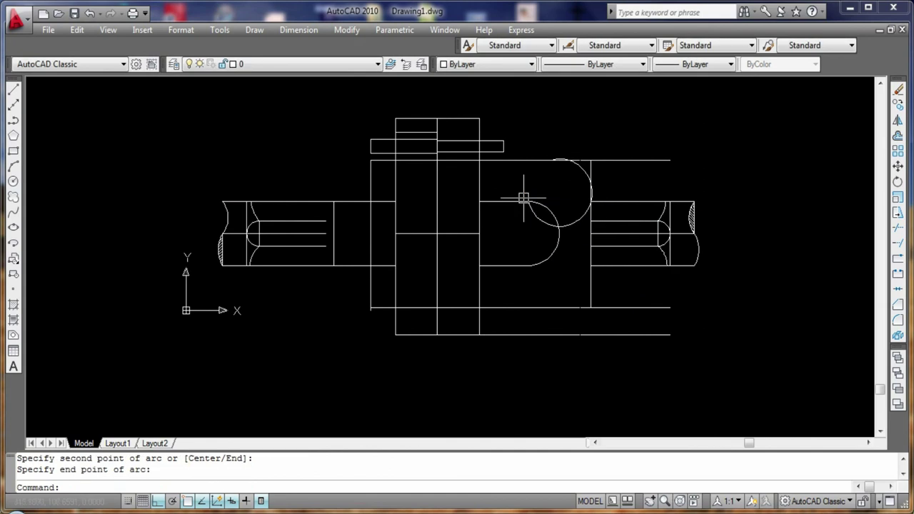
click(13, 165)
click(591, 265)
click(600, 290)
click(560, 310)
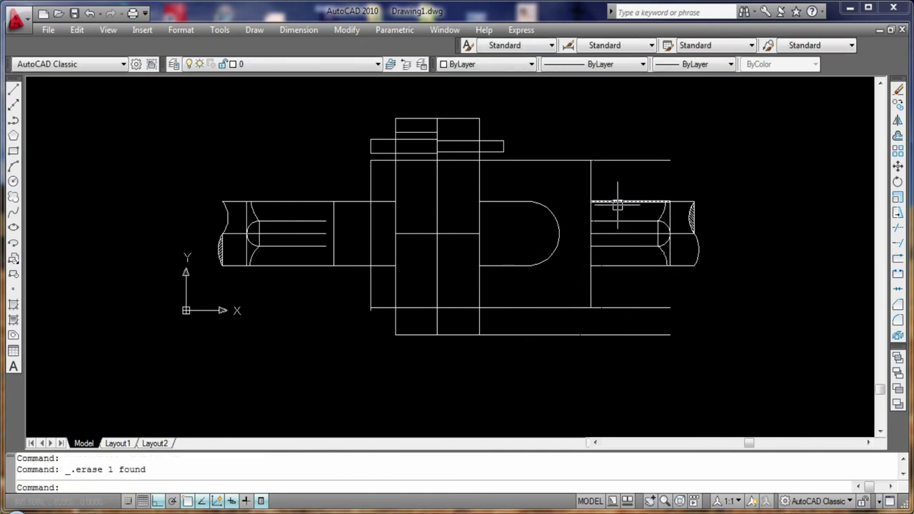
Step: Delete the short horizontal line by the right shaft and the short line in the top bar
click(612, 202)
key(Delete)
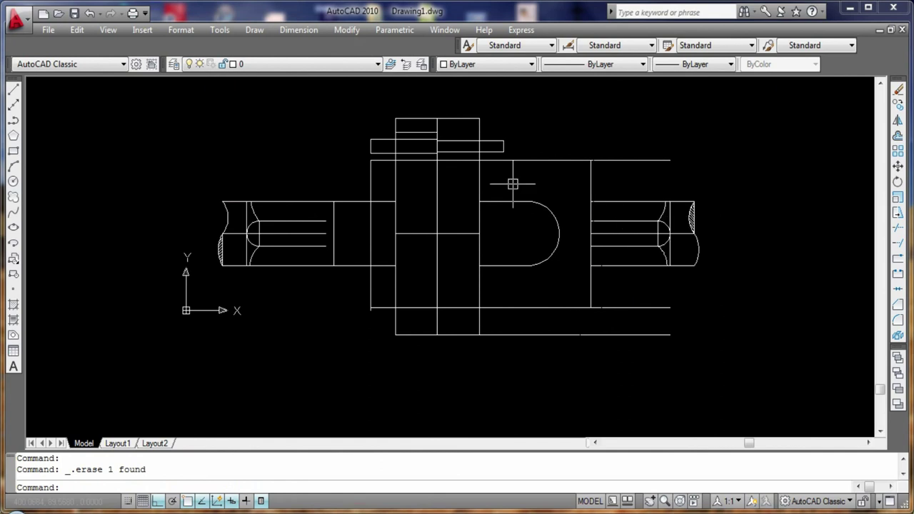
click(418, 132)
key(Delete)
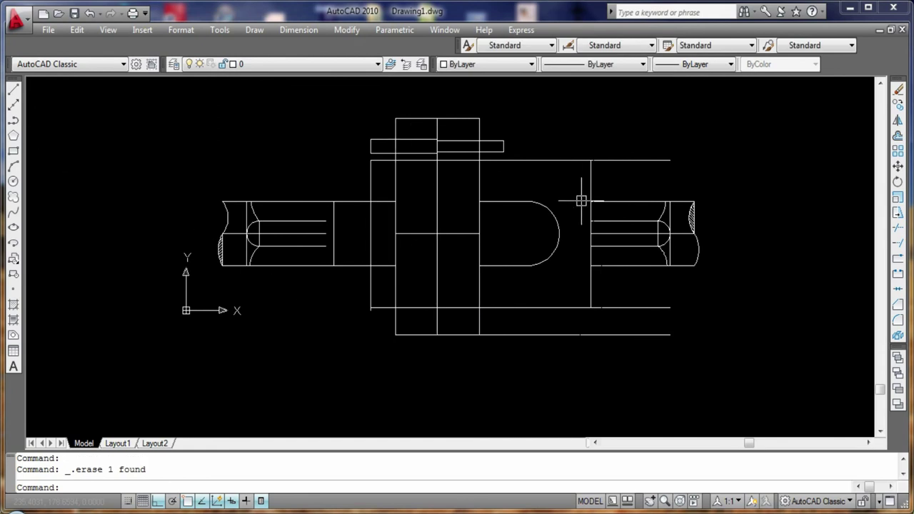
Step: Draw two 3-point arcs from the block's top and bottom edges into the right shaft
click(13, 165)
click(560, 233)
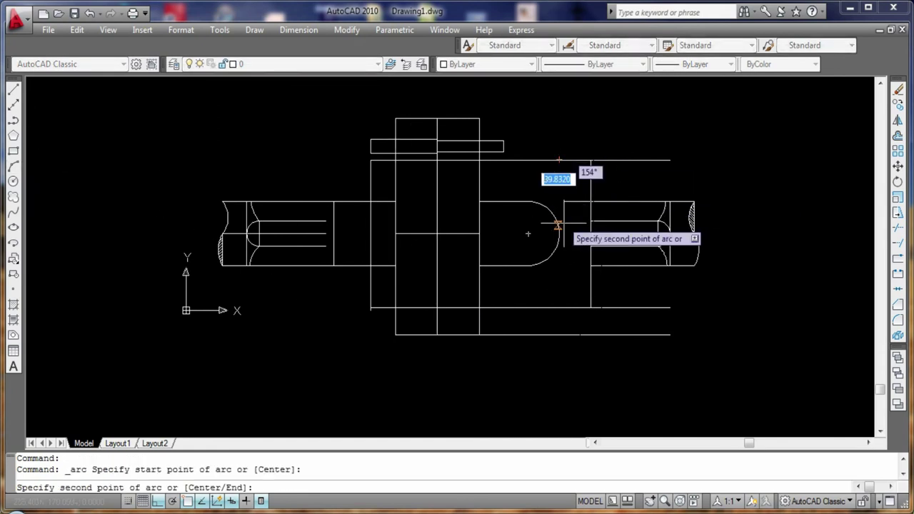
click(560, 160)
click(541, 160)
click(13, 165)
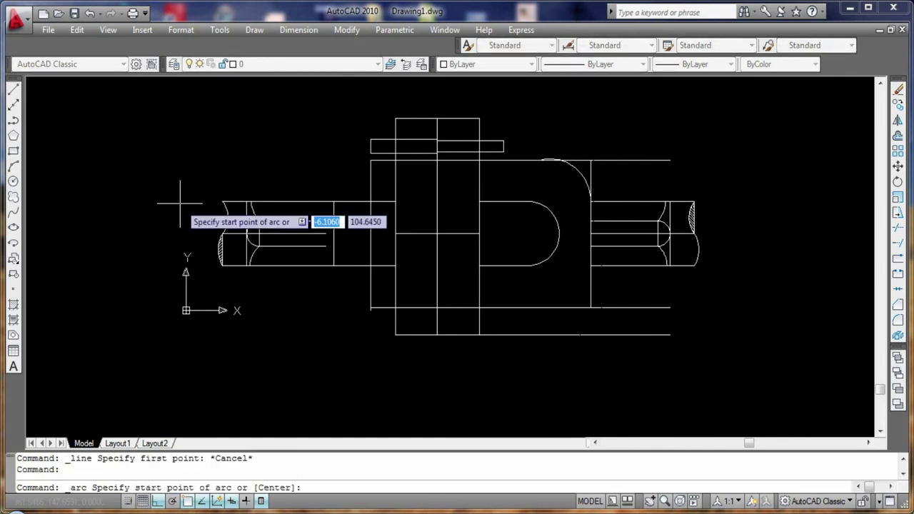
click(568, 264)
click(559, 234)
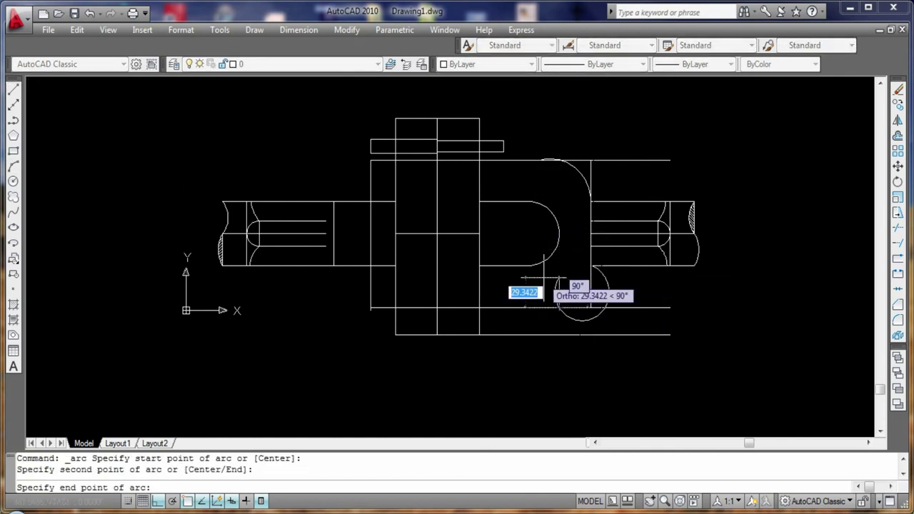
click(529, 240)
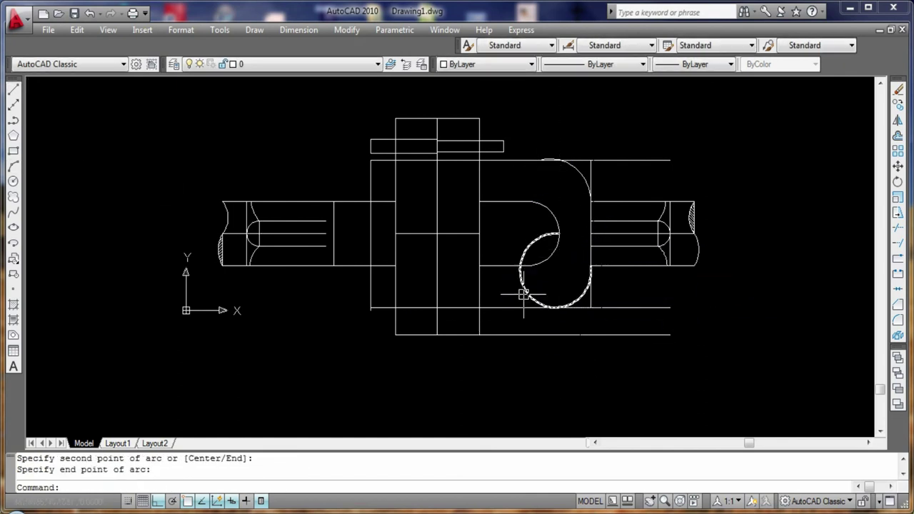
Step: Trim away the arcs' extra loop and the overlapping piece
text(tr)
key(Return)
key(Return)
click(528, 246)
scroll(561, 175, up, 4)
click(533, 132)
key(Escape)
key(Return)
key(Return)
scroll(643, 229, down, 4)
scroll(605, 370, down, 1)
scroll(604, 370, up, 2)
scroll(619, 292, up, 2)
scroll(619, 119, down, 1)
scroll(496, 351, up, 2)
scroll(410, 196, down, 2)
scroll(429, 276, down, 2)
scroll(471, 286, down, 1)
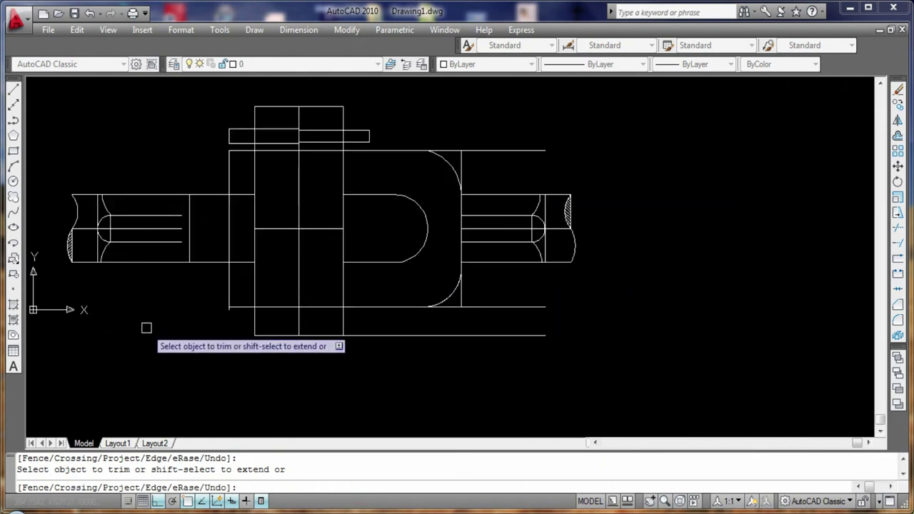
middle_drag(146, 328, 210, 333)
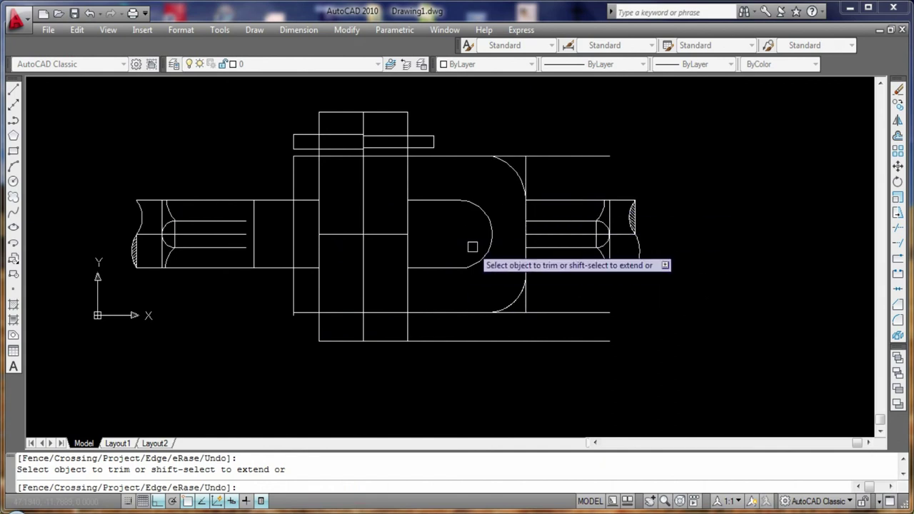
key(Escape)
key(Escape)
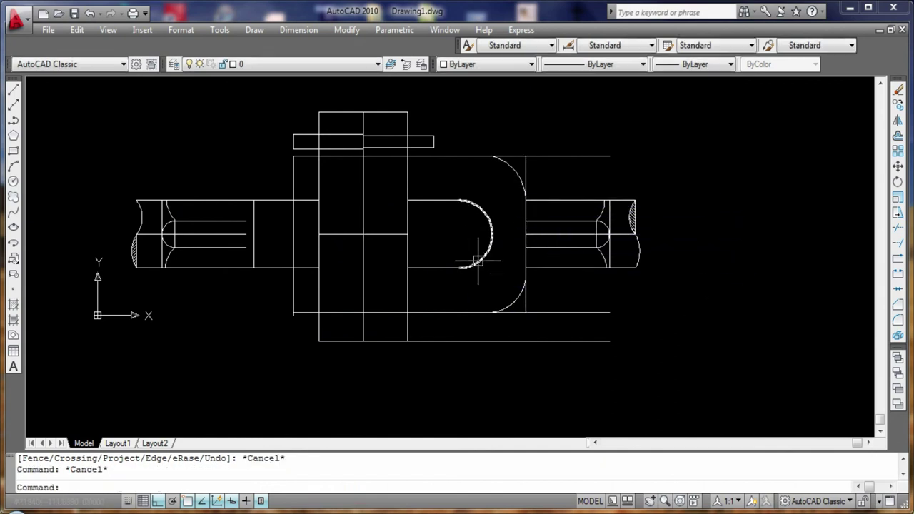
Step: Try offsetting the vertical line to place a parallel copy beside it
key(o)
key(Return)
click(526, 179)
key(Escape)
key(Escape)
key(Return)
key(Return)
click(526, 214)
click(550, 229)
scroll(500, 189, up, 3)
click(564, 175)
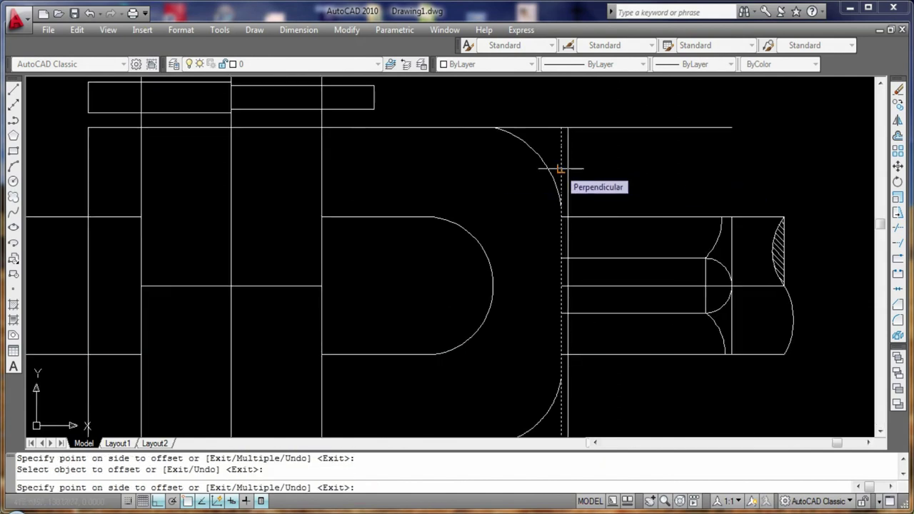
key(Escape)
Step: Delete the selected line and the short vertical line beside the arc
key(Delete)
scroll(642, 269, down, 2)
scroll(642, 270, up, 3)
click(524, 147)
key(Delete)
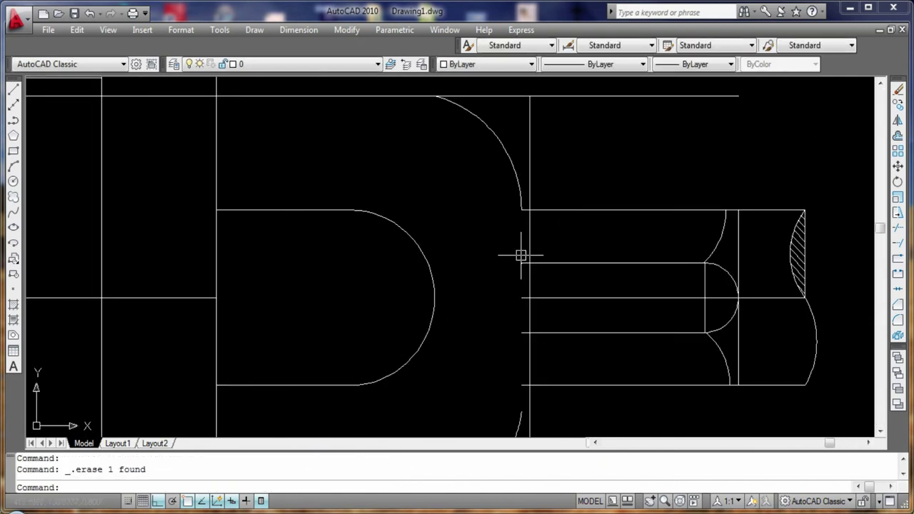